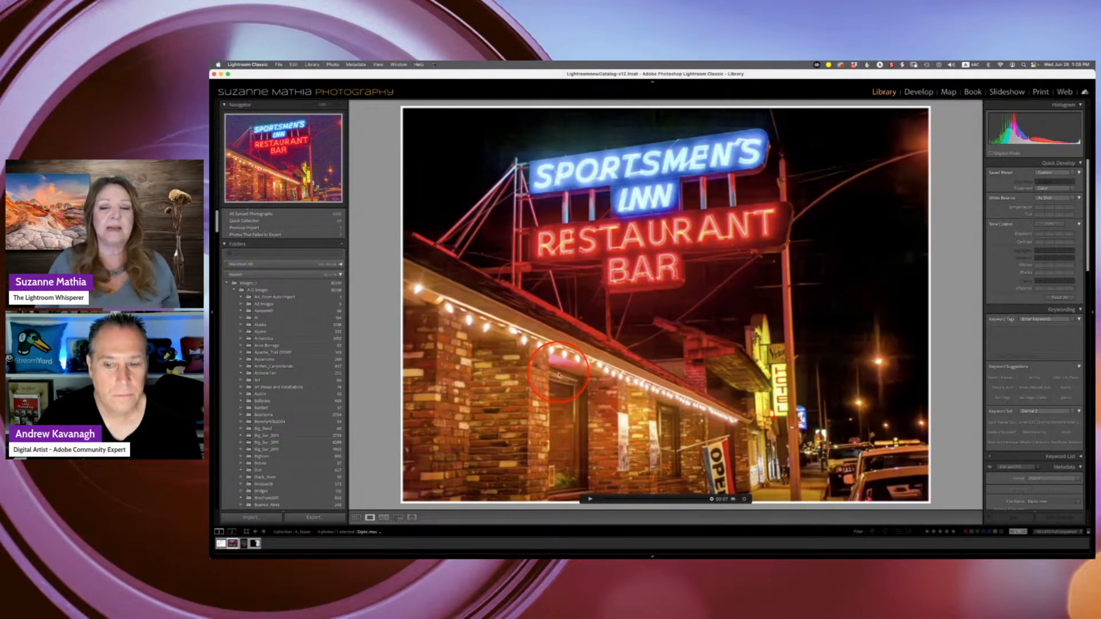
# - Select the Milky Way night photo from the filmstrip and open it in the Develop module
pyautogui.click(590, 500)
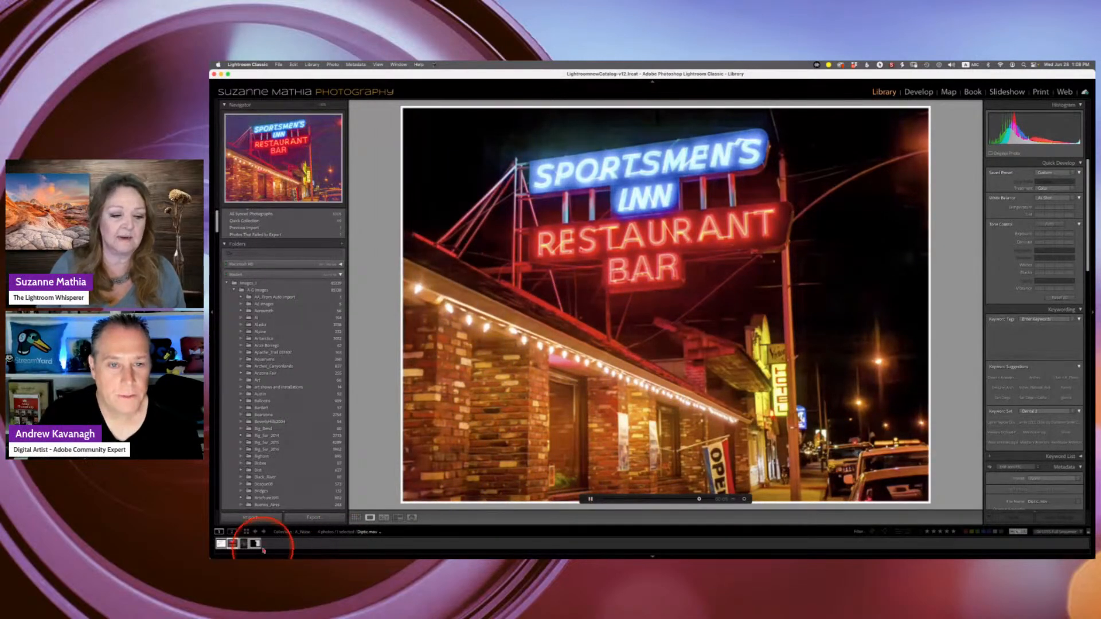
pyautogui.click(245, 545)
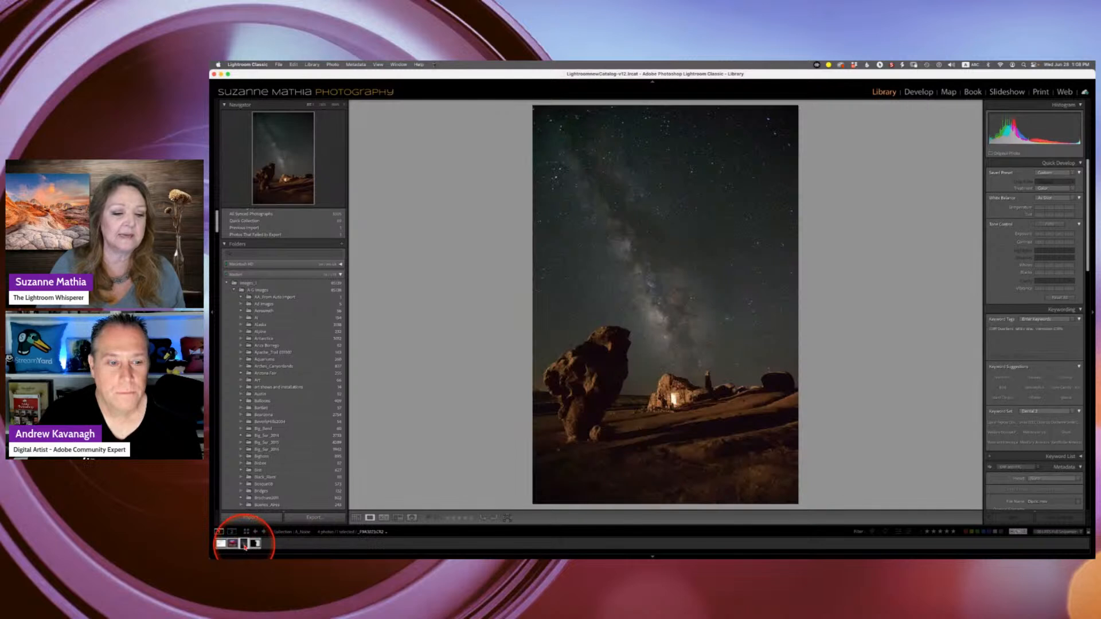
pyautogui.click(255, 544)
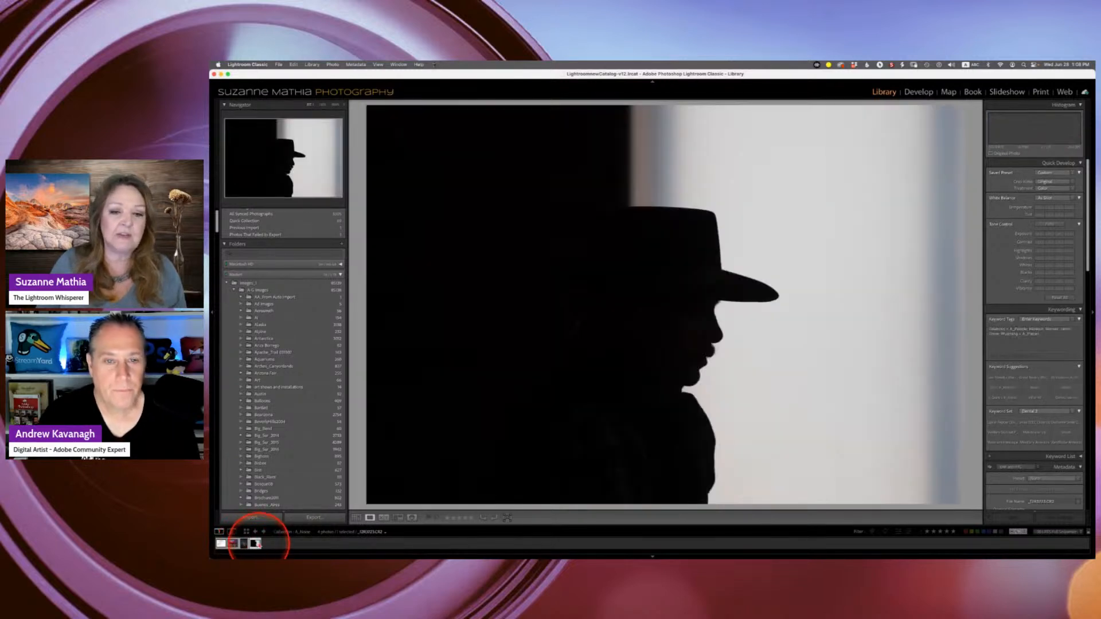
pyautogui.click(245, 543)
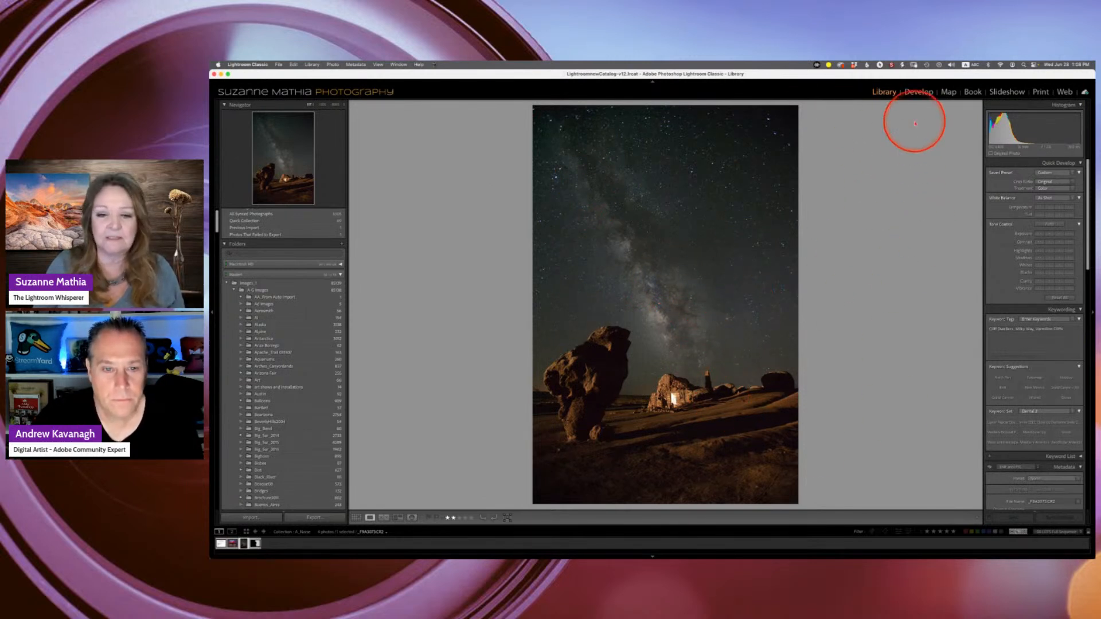
pyautogui.click(917, 92)
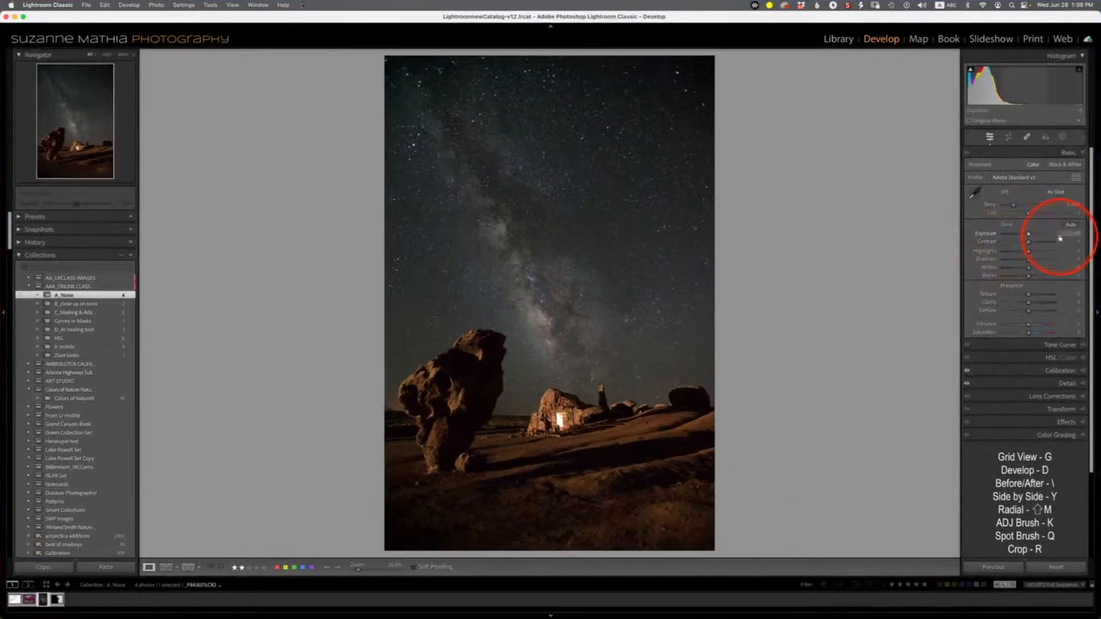
# - Raise Exposure to about +0.80 and Shadows to about +88, then inspect the noise at 100% zoom
pyautogui.moveTo(1031, 236); pyautogui.dragTo(1035, 237)
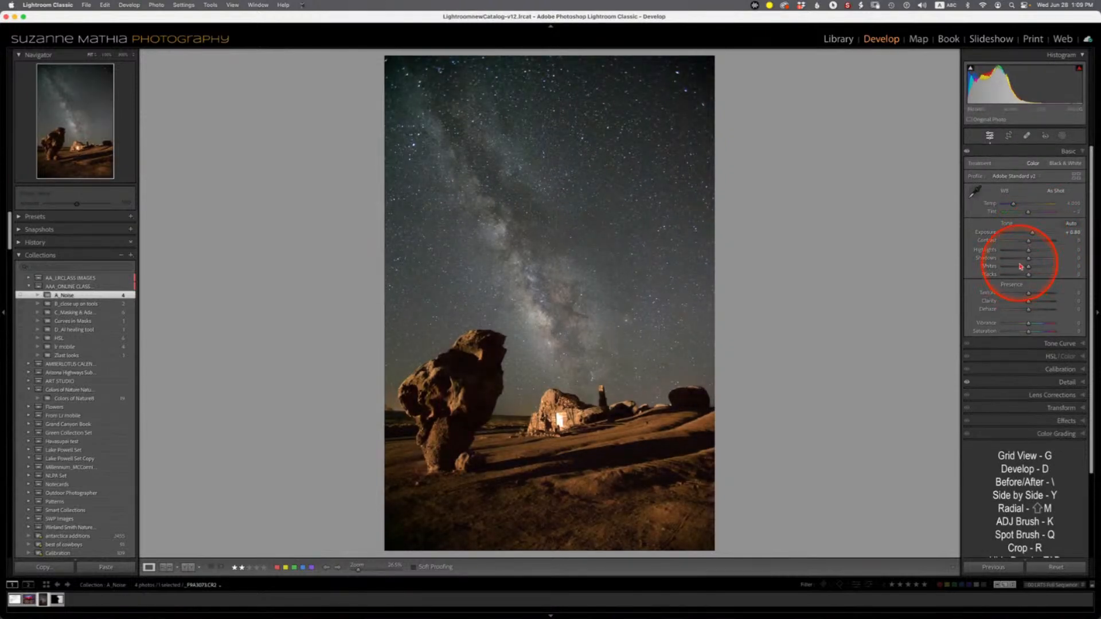
pyautogui.moveTo(1039, 261); pyautogui.dragTo(1051, 261)
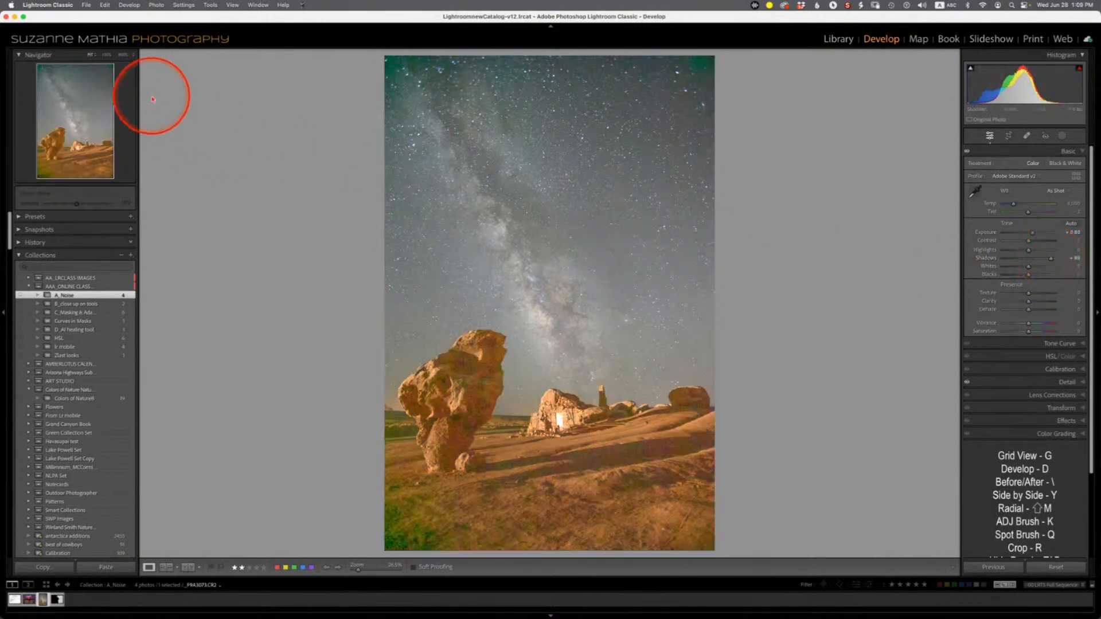
pyautogui.click(108, 55)
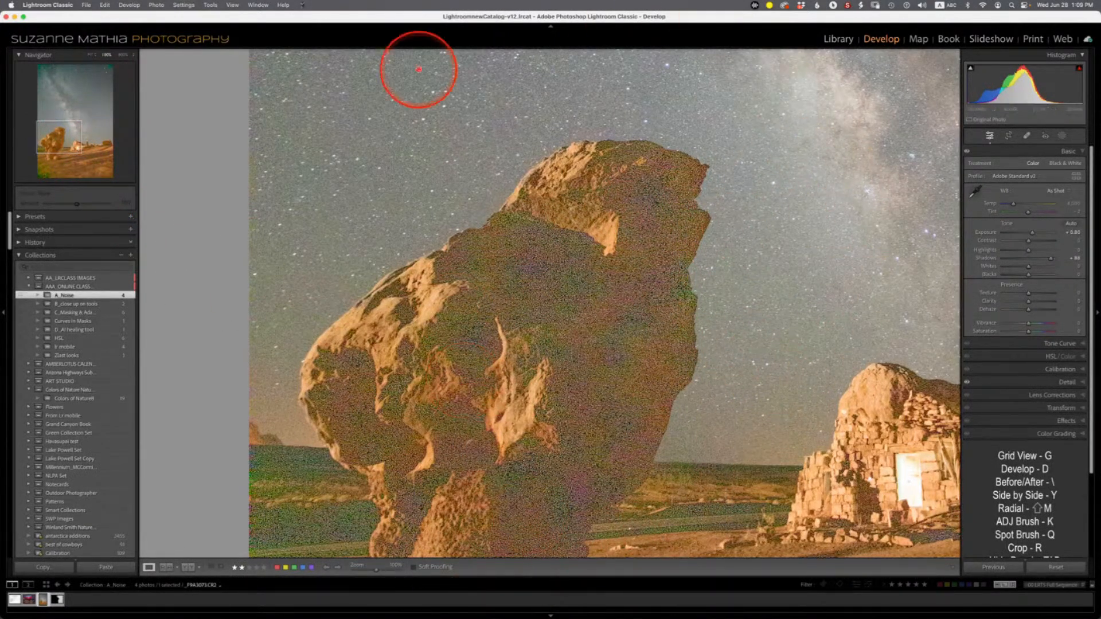
pyautogui.click(91, 57)
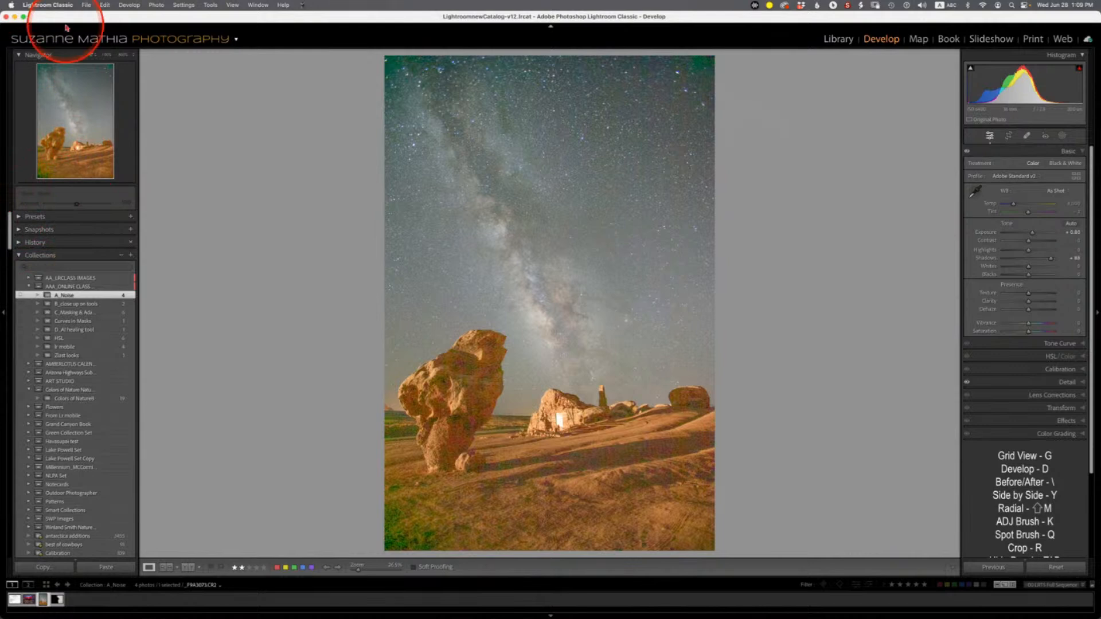
# - Open Enhance for the photo and examine the Denoise preview at several spots in the sky
pyautogui.click(157, 6)
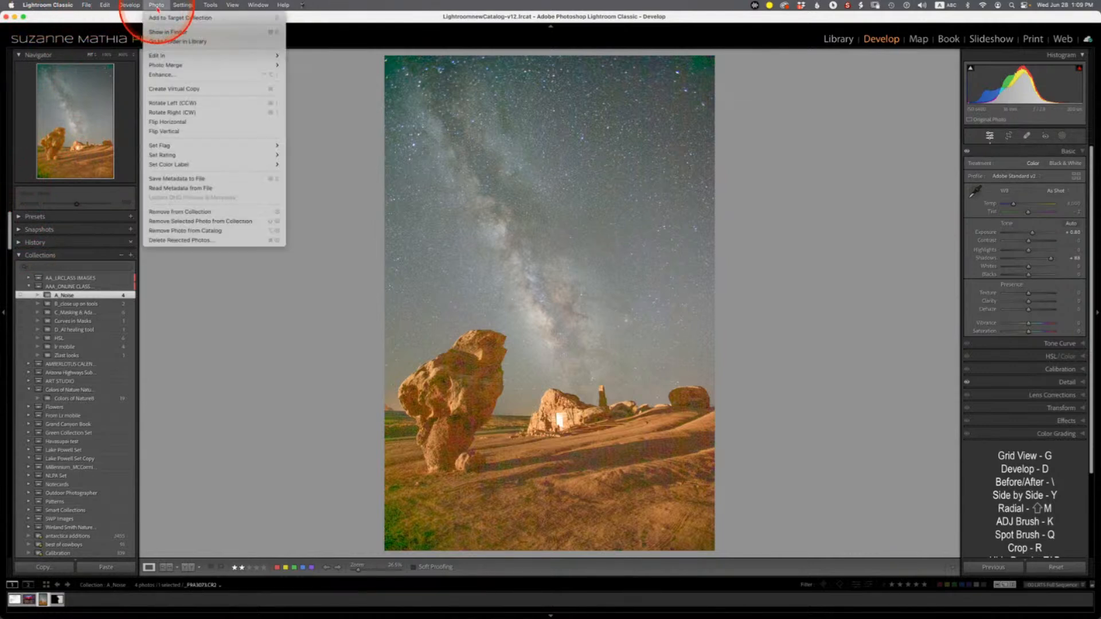
pyautogui.click(180, 76)
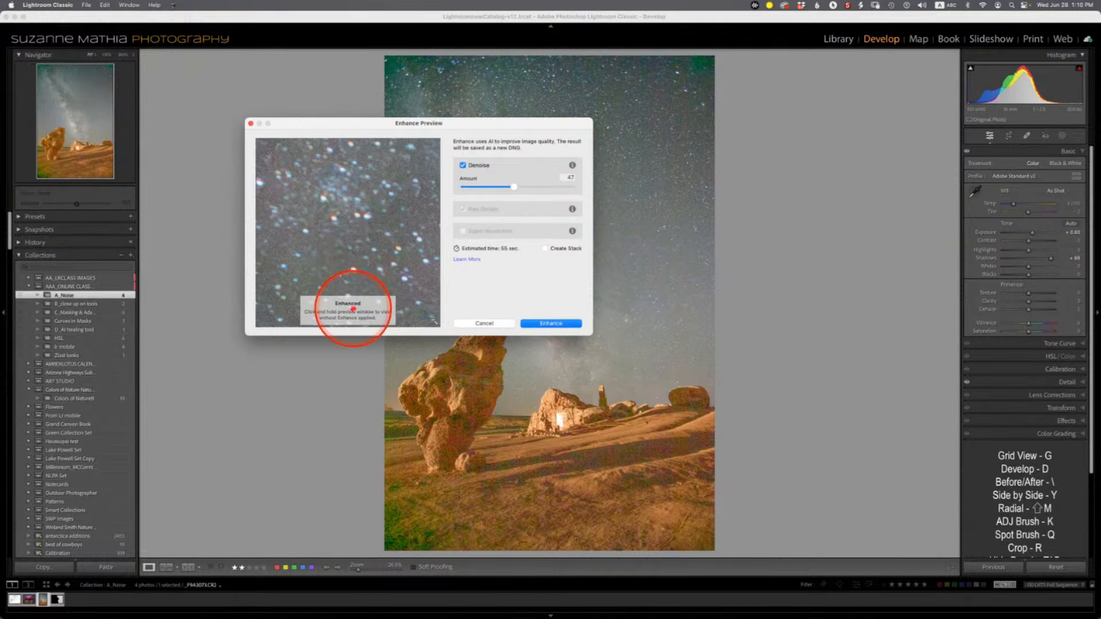
pyautogui.click(369, 228)
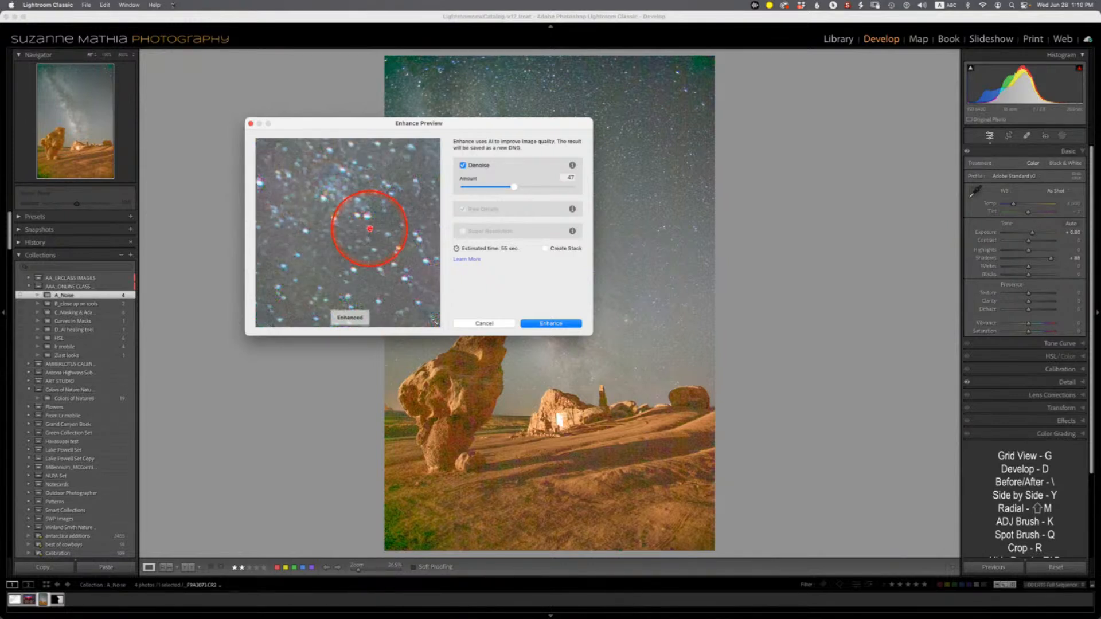
pyautogui.click(369, 229)
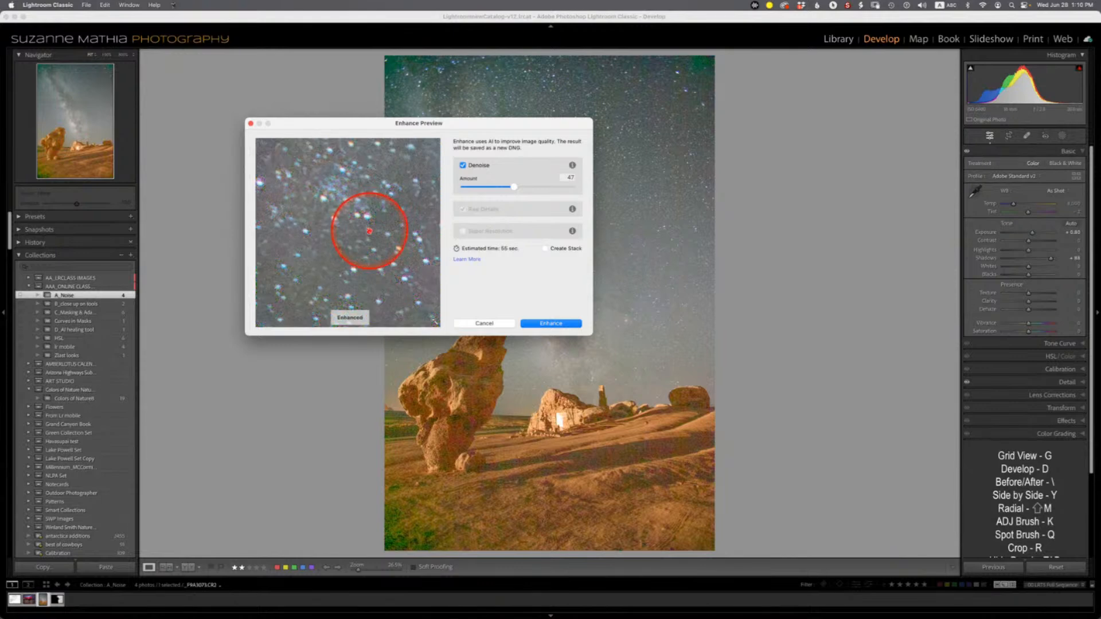
pyautogui.moveTo(341, 266); pyautogui.dragTo(300, 152)
pyautogui.moveTo(383, 259)
pyautogui.mouseDown()
pyautogui.moveTo(263, 172)
pyautogui.moveTo(373, 266)
pyautogui.mouseUp()
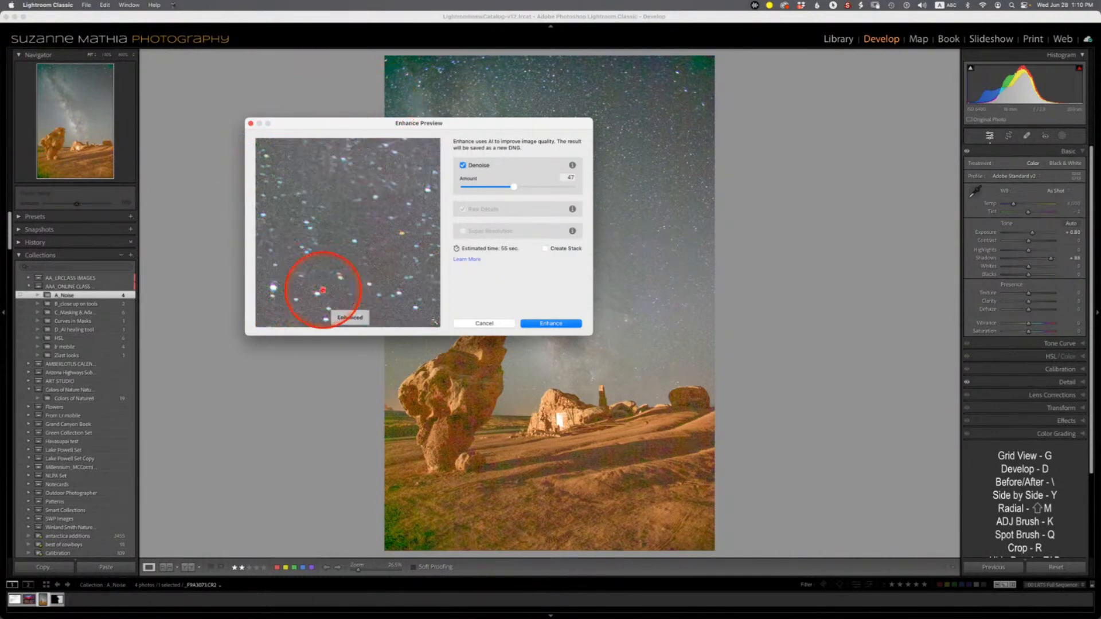
pyautogui.moveTo(315, 288); pyautogui.dragTo(359, 177)
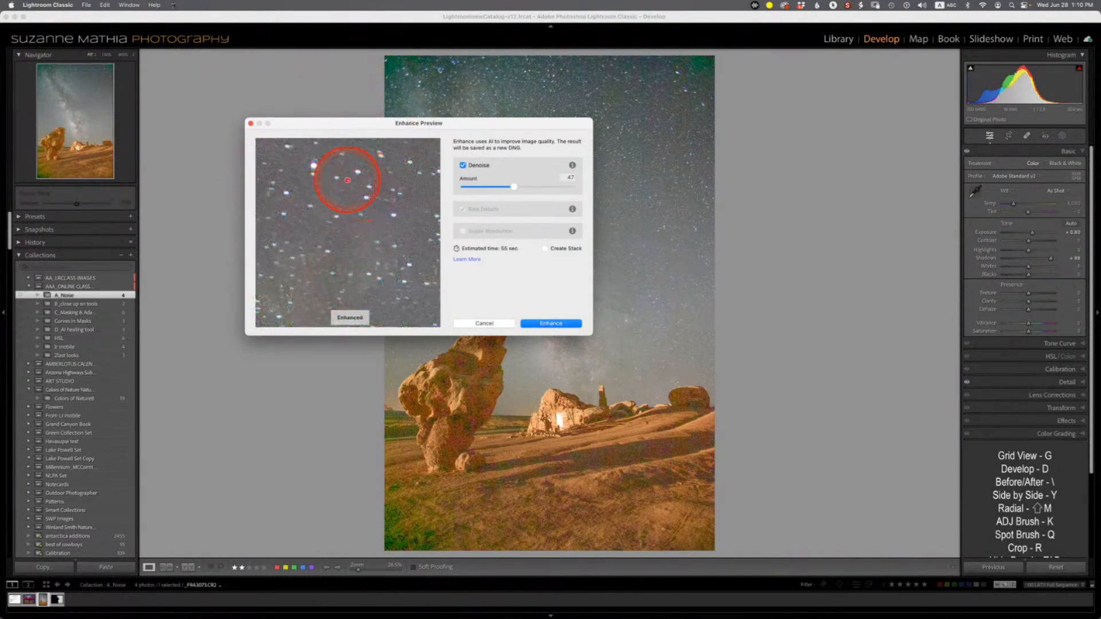
pyautogui.click(403, 290)
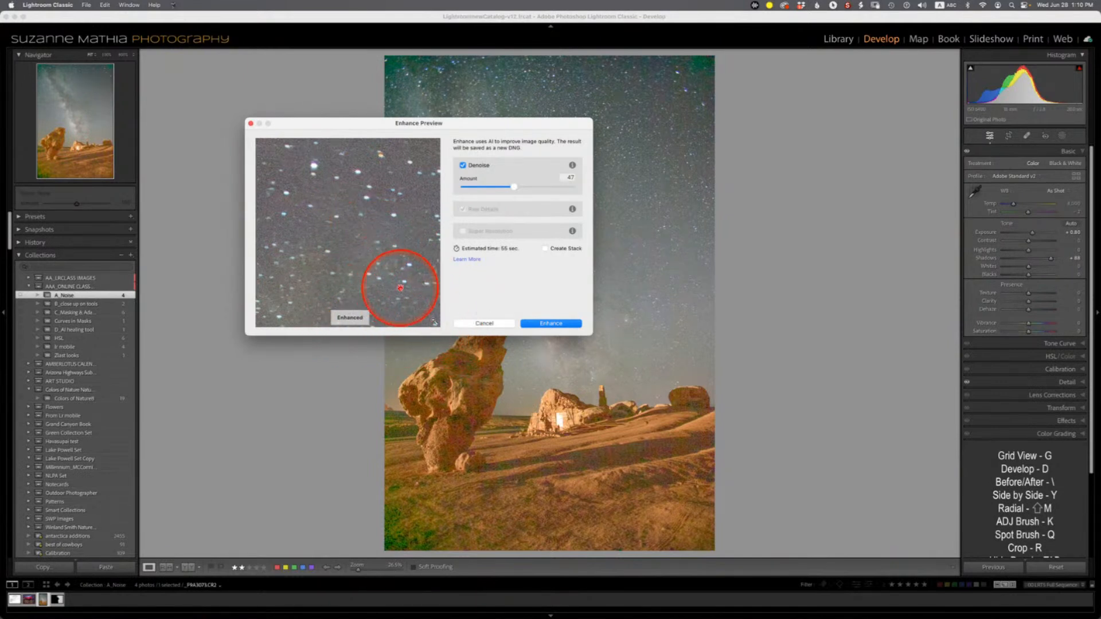
pyautogui.click(435, 324)
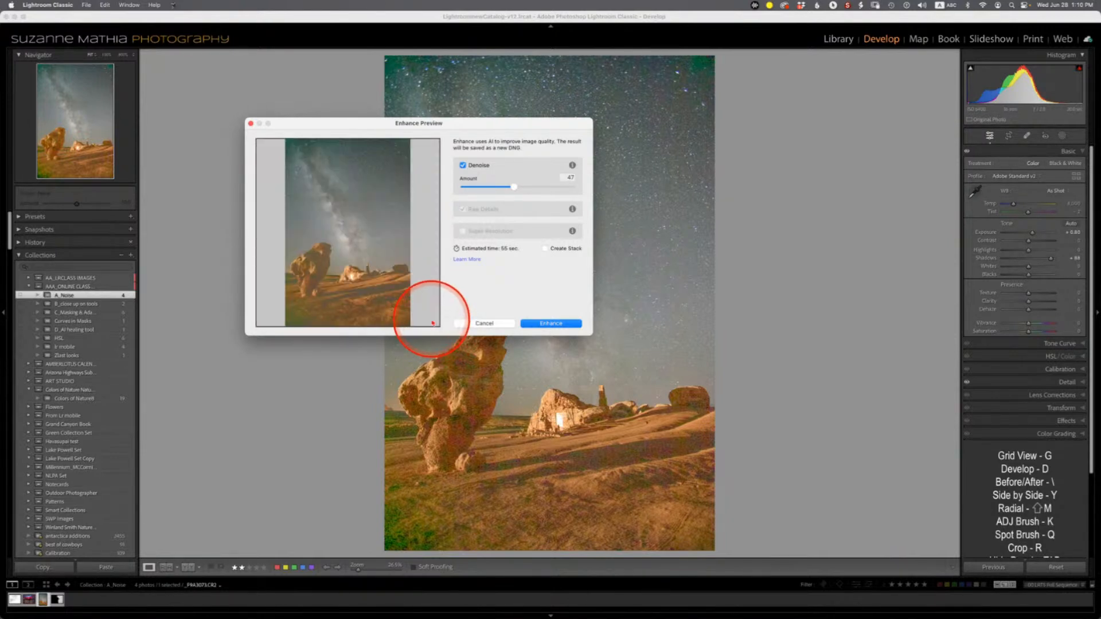
pyautogui.click(361, 230)
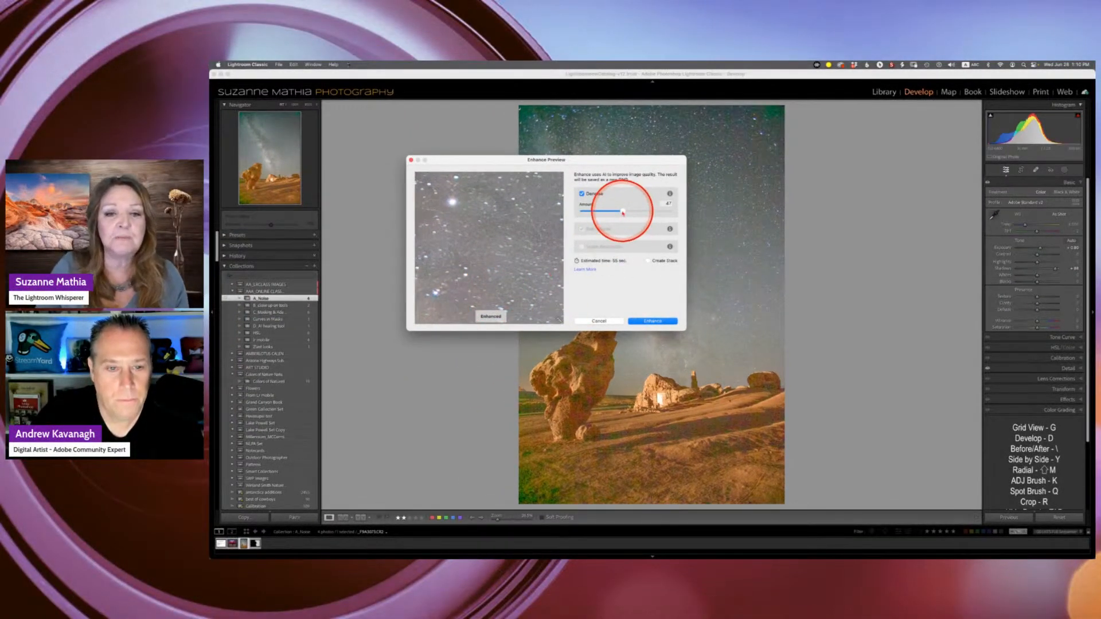
# - Set the Denoise amount to about 48 and run Enhance to create the denoised DNG
pyautogui.moveTo(624, 210); pyautogui.dragTo(641, 214)
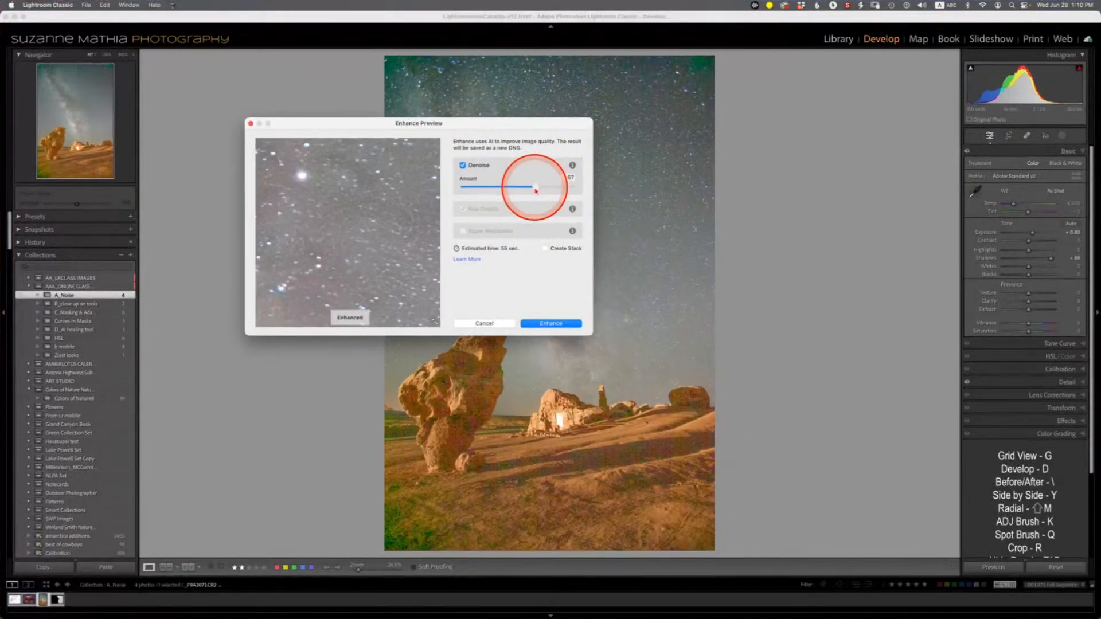
pyautogui.moveTo(536, 191)
pyautogui.mouseDown()
pyautogui.moveTo(569, 191)
pyautogui.moveTo(521, 191)
pyautogui.mouseUp()
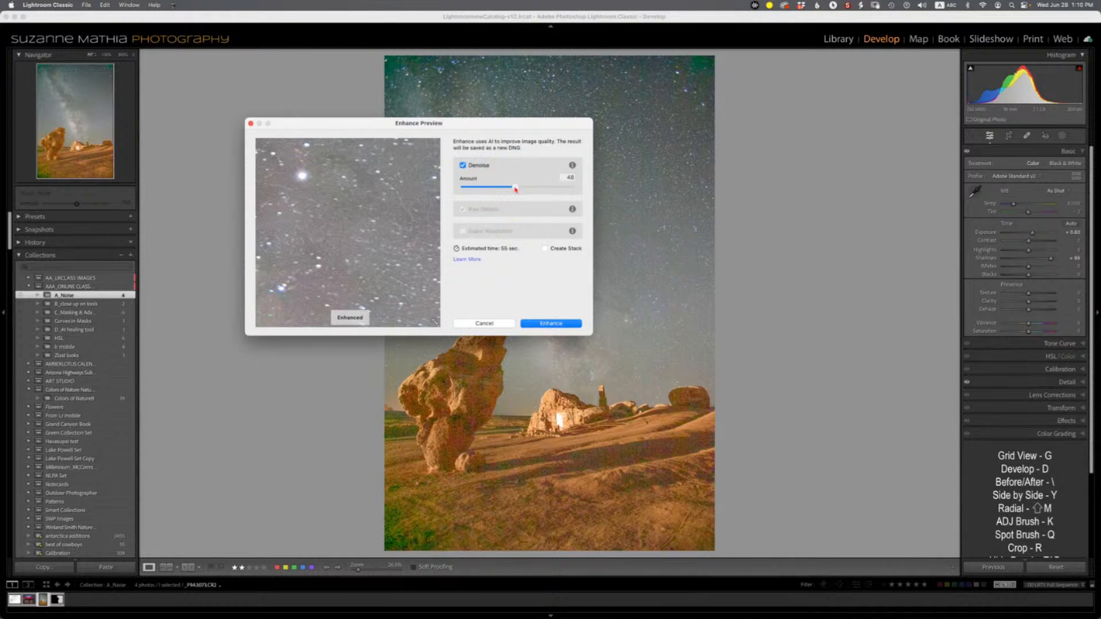
pyautogui.click(515, 188)
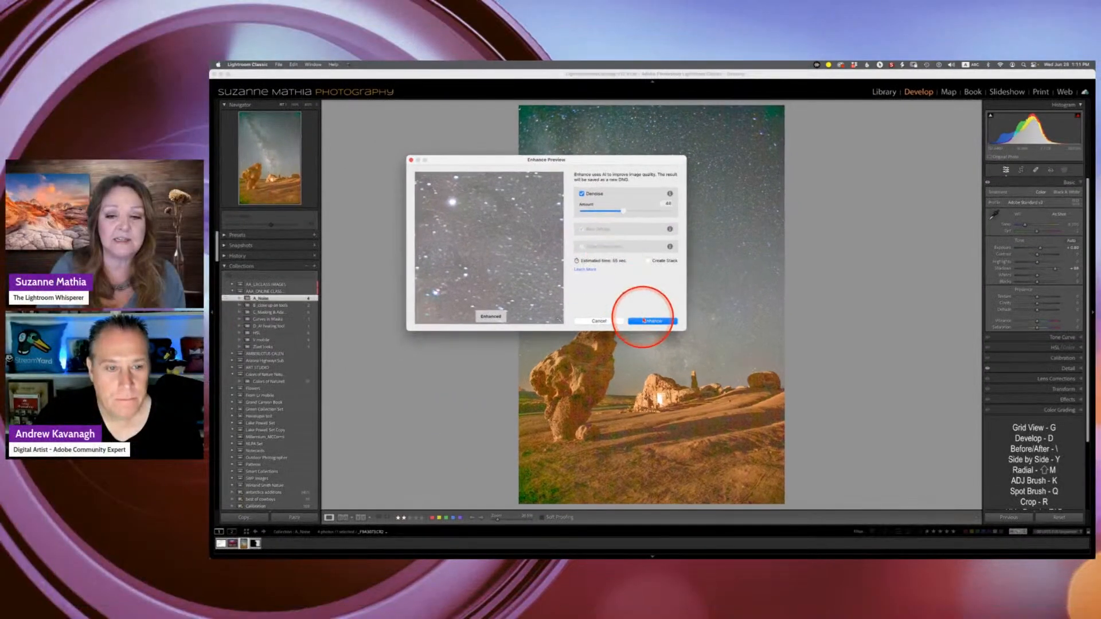
pyautogui.click(645, 322)
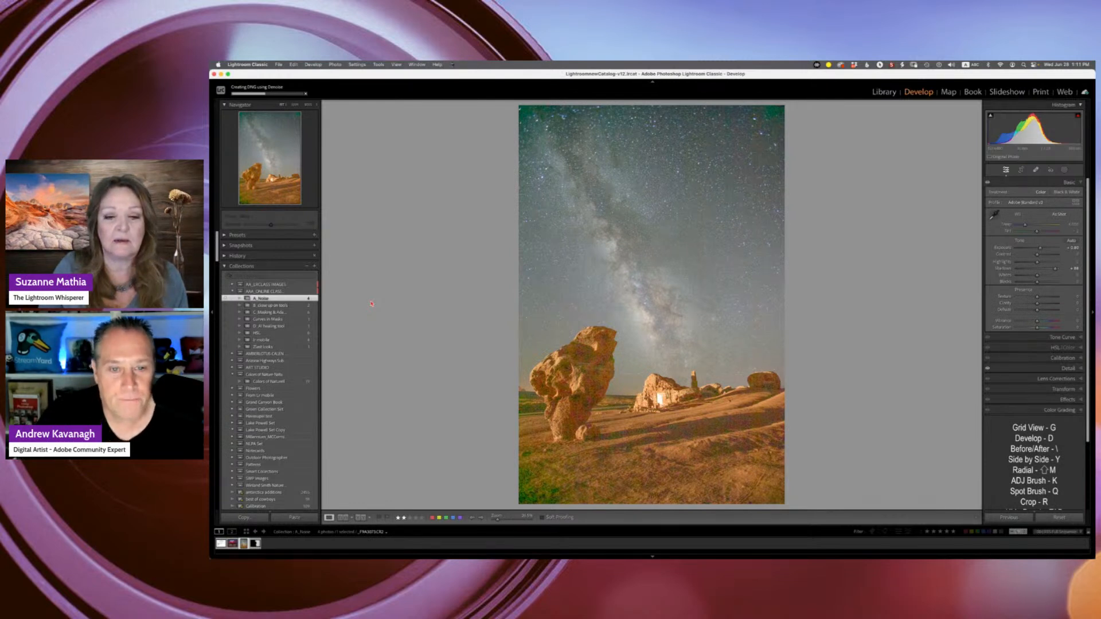
# - Enlarge the filmstrip and select both the original raw photo and its enhanced DNG
pyautogui.click(372, 303)
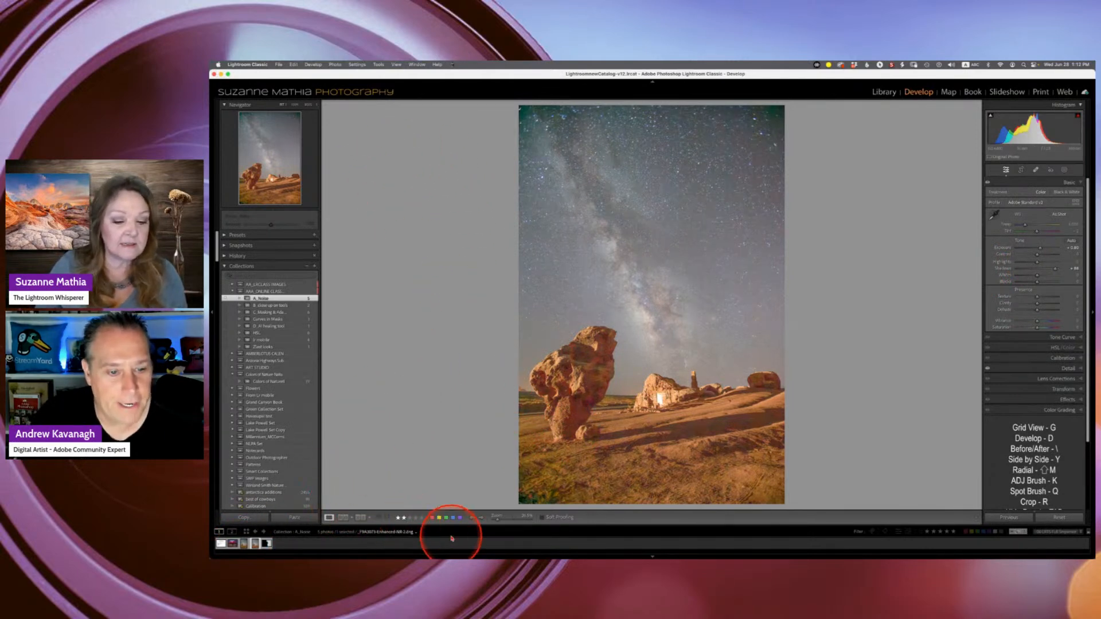
pyautogui.moveTo(442, 522); pyautogui.dragTo(441, 481)
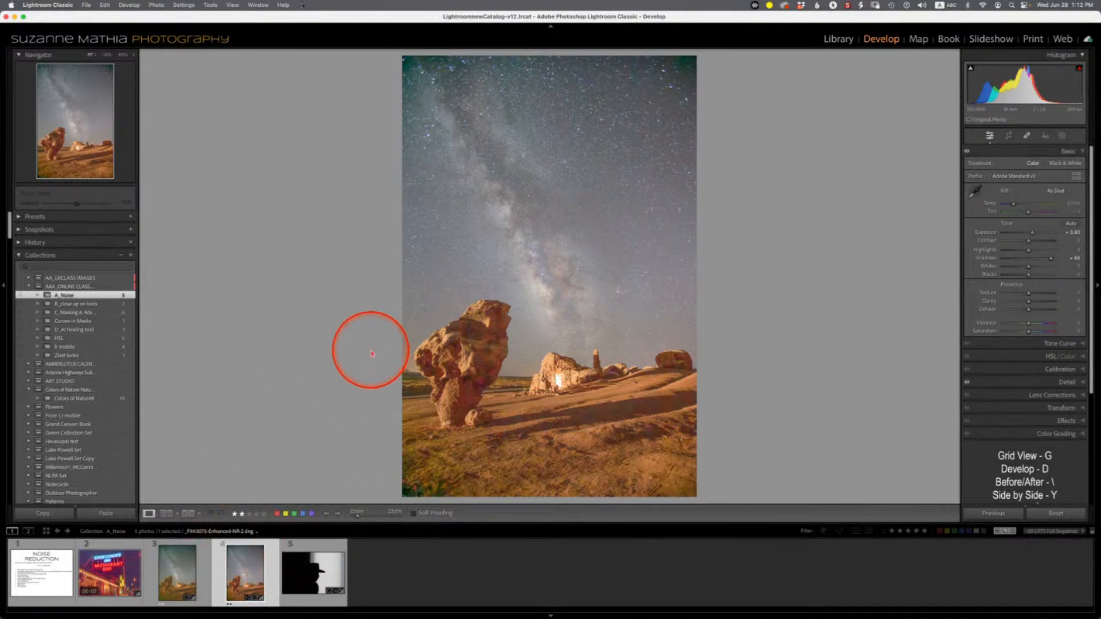
pyautogui.click(174, 594)
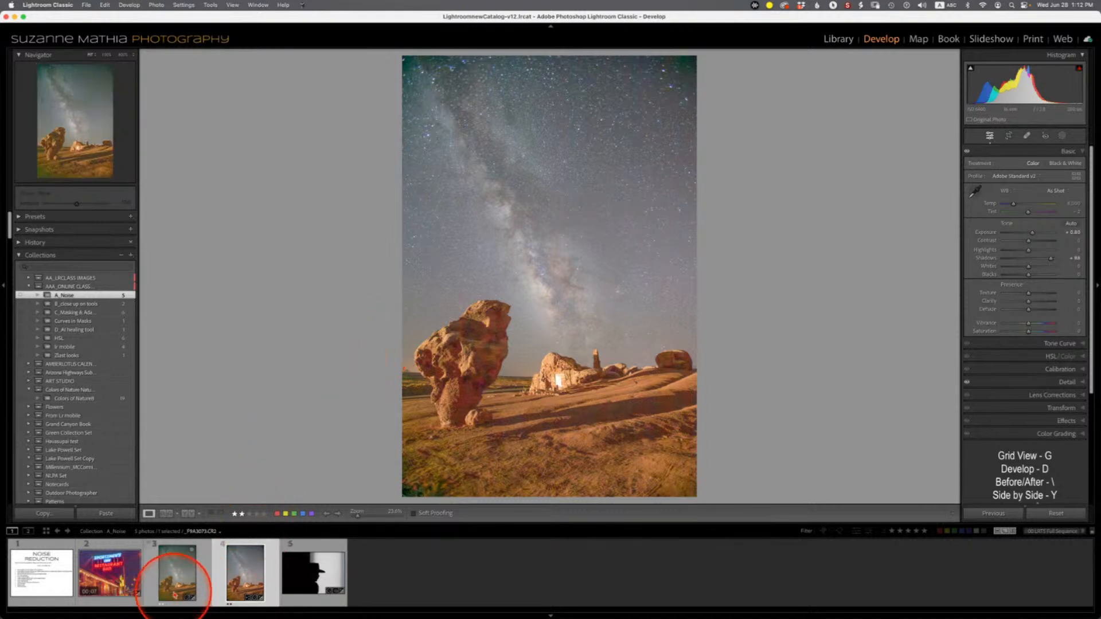
pyautogui.click(246, 571)
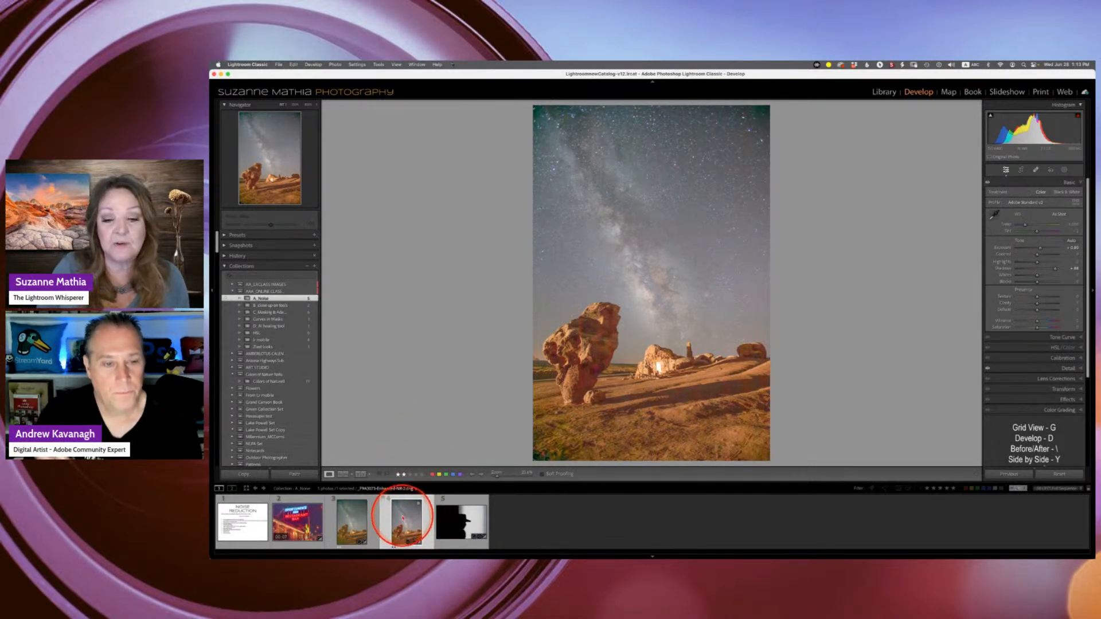
pyautogui.click(350, 522)
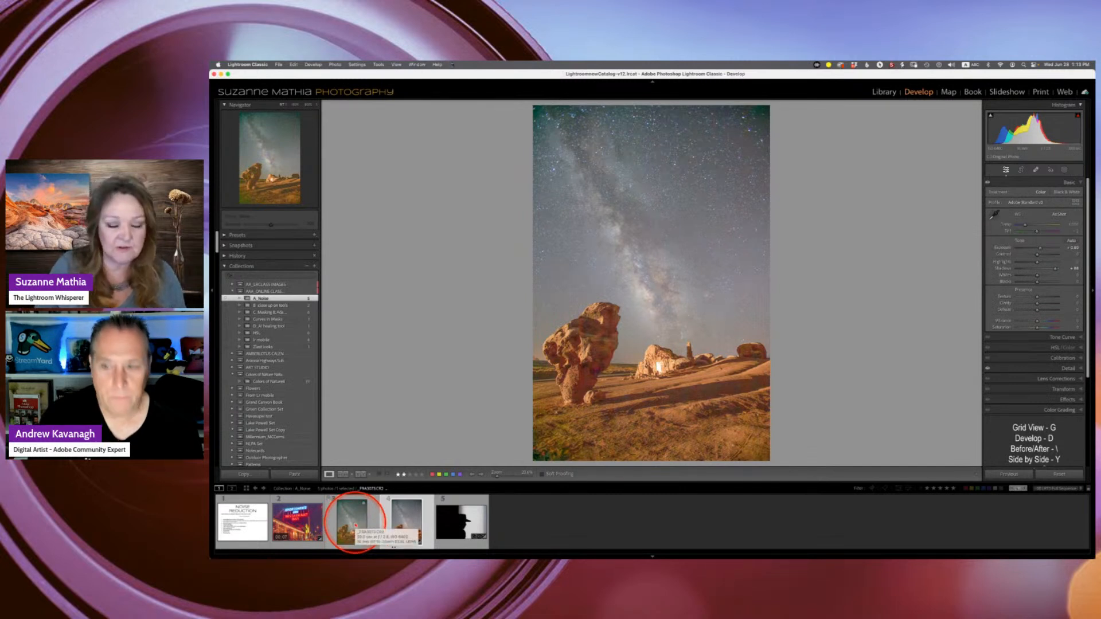
pyautogui.click(400, 522)
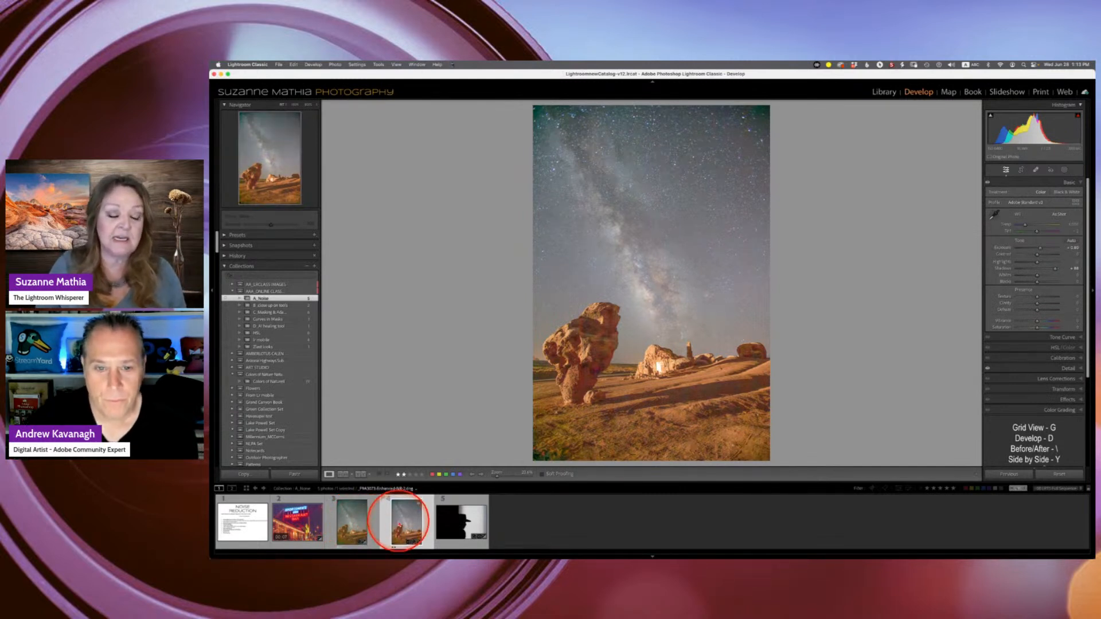
pyautogui.click(356, 523)
pyautogui.click(402, 519)
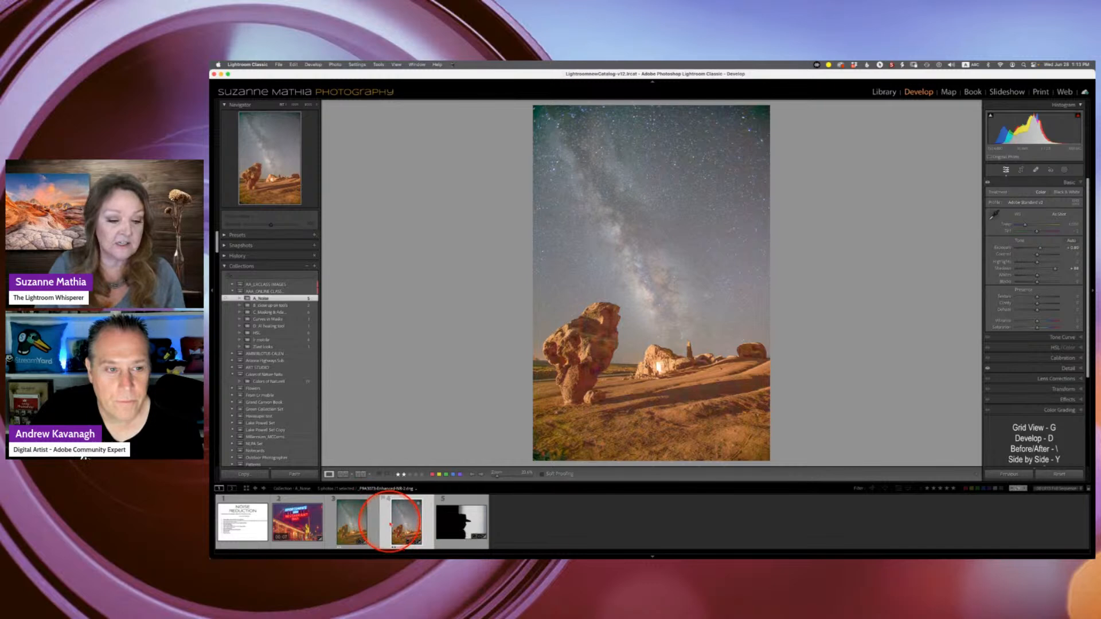
pyautogui.keyDown('super'); pyautogui.click(375, 521); pyautogui.keyUp('super')
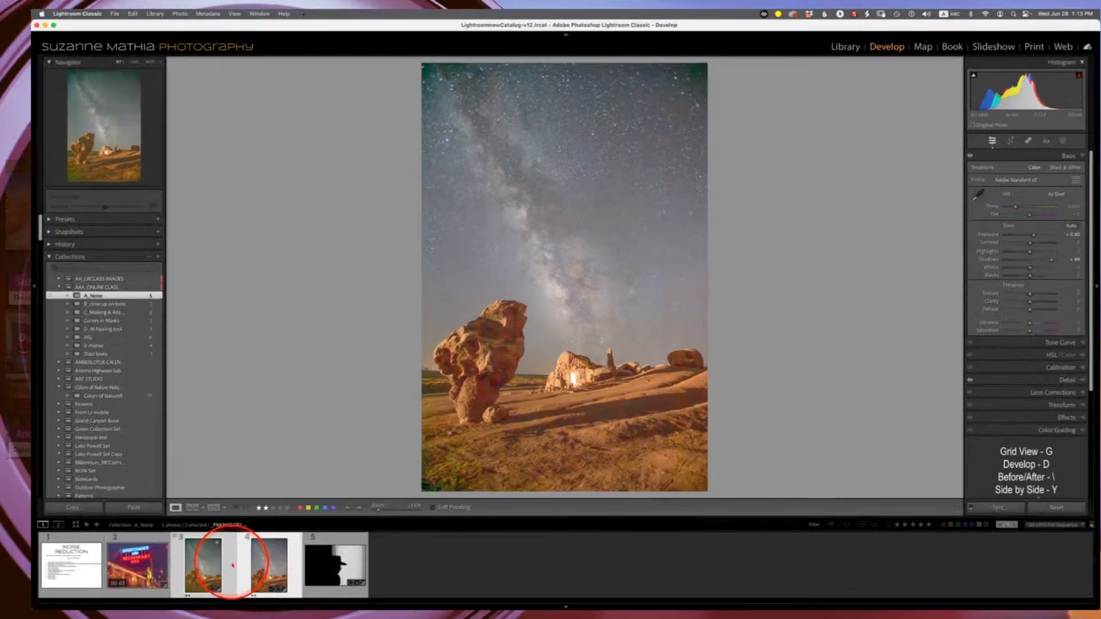
# - Compare the original and enhanced photos side by side, zoomed in on the rock formation
pyautogui.press('c')
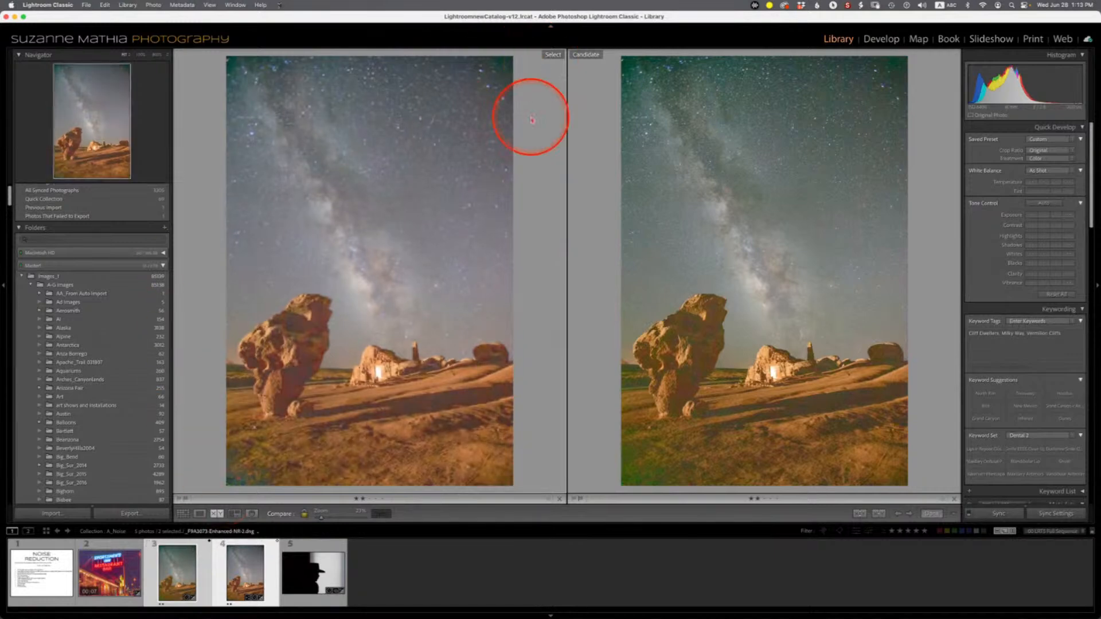
pyautogui.click(141, 55)
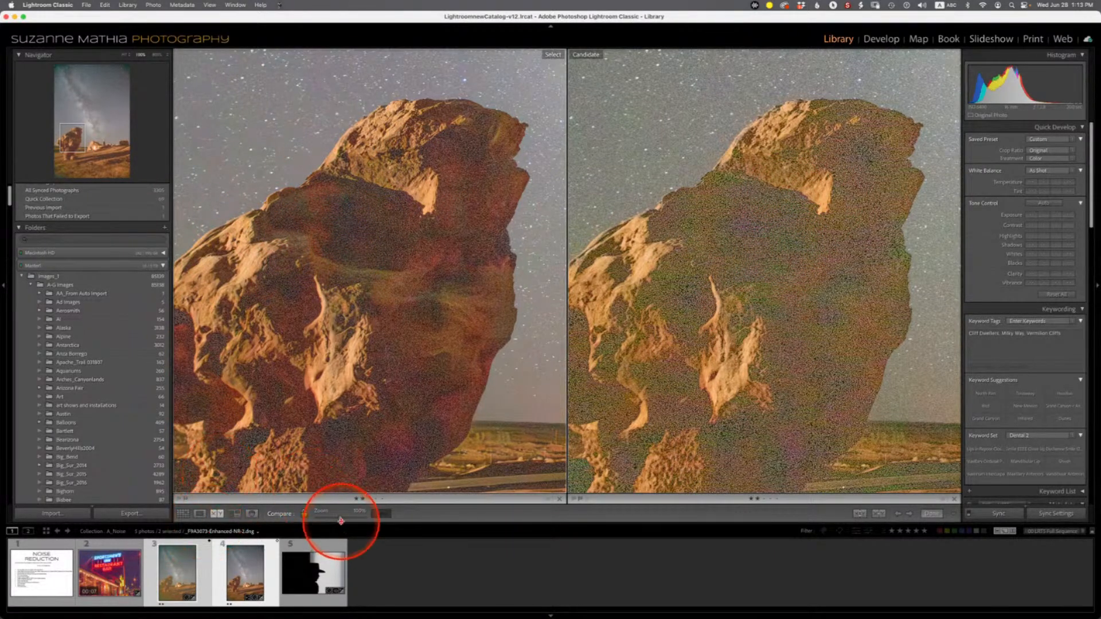
pyautogui.moveTo(341, 520); pyautogui.dragTo(331, 519)
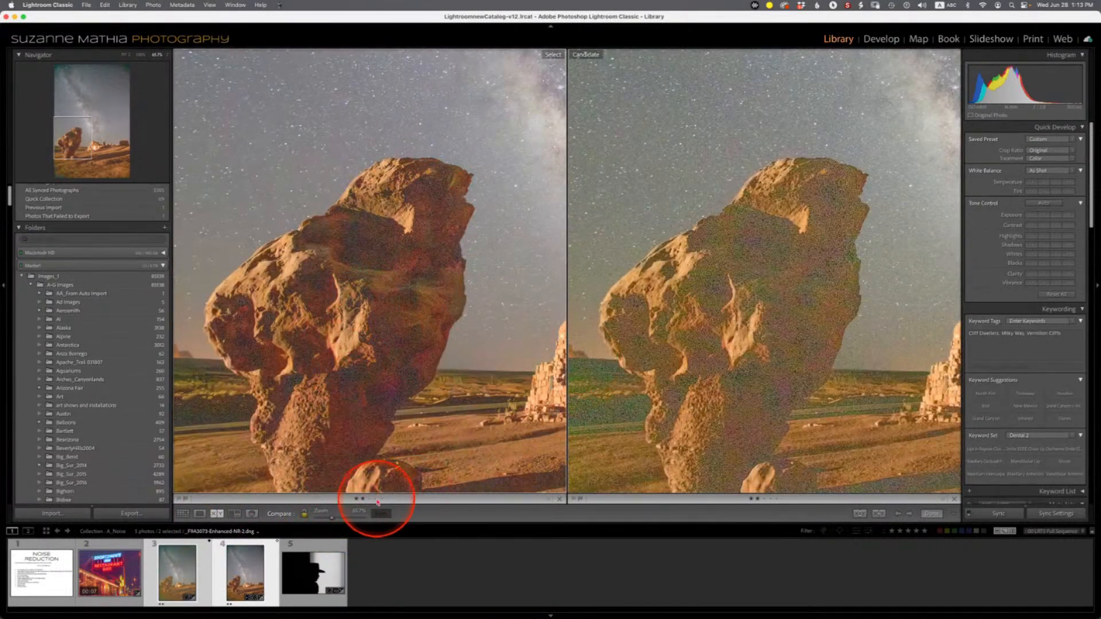
pyautogui.moveTo(331, 520); pyautogui.dragTo(326, 518)
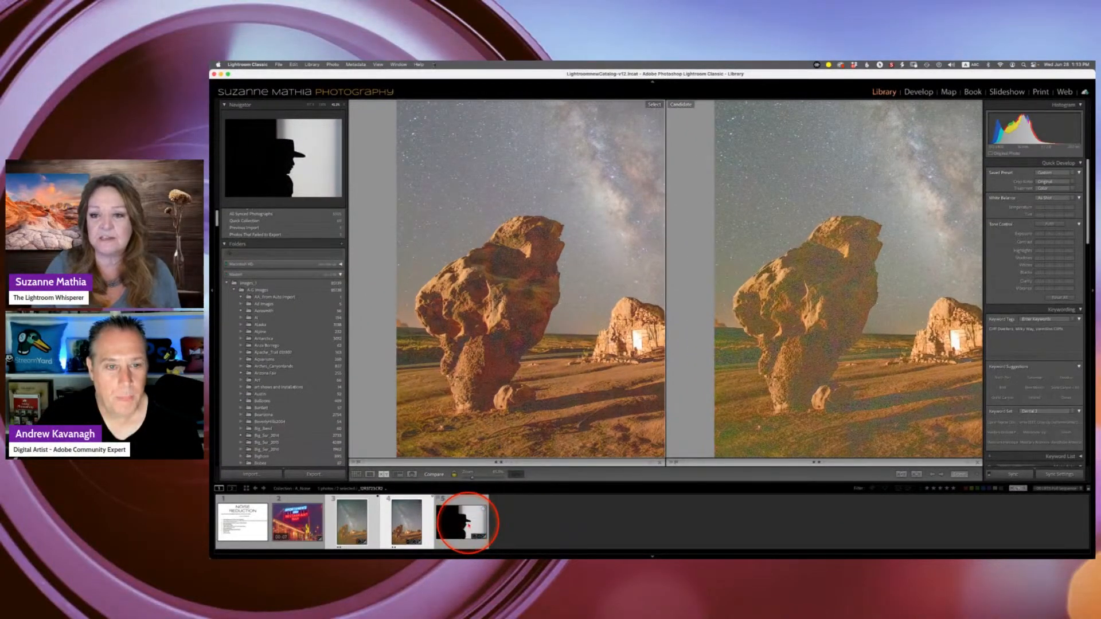
# - Leave the comparison and open the silhouette photo on its own in the Loupe view
pyautogui.click(468, 525)
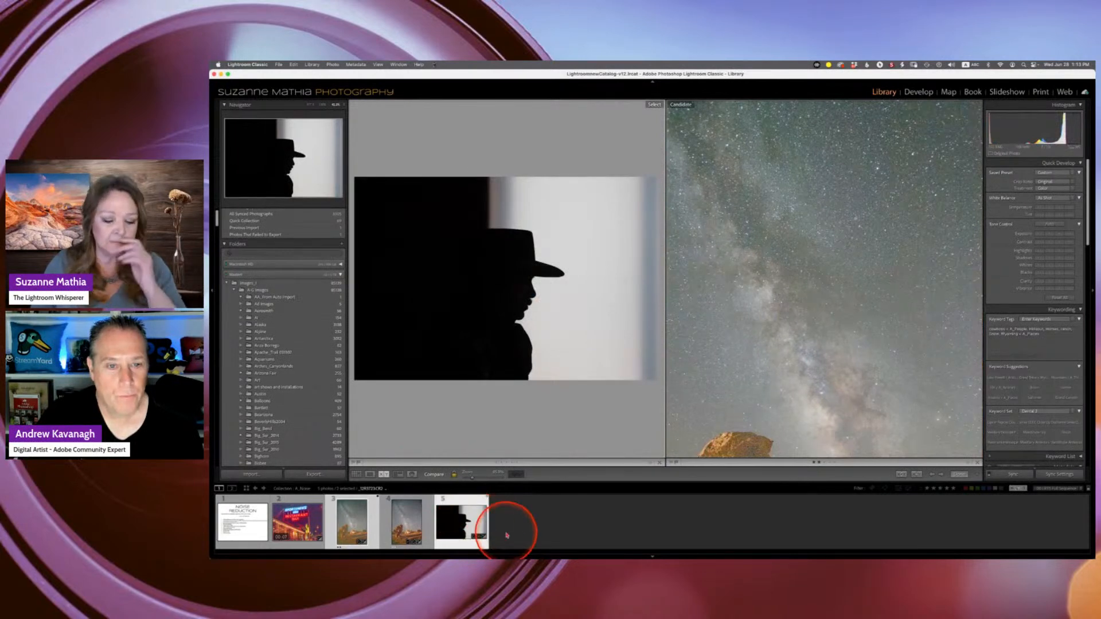
pyautogui.doubleClick(344, 527)
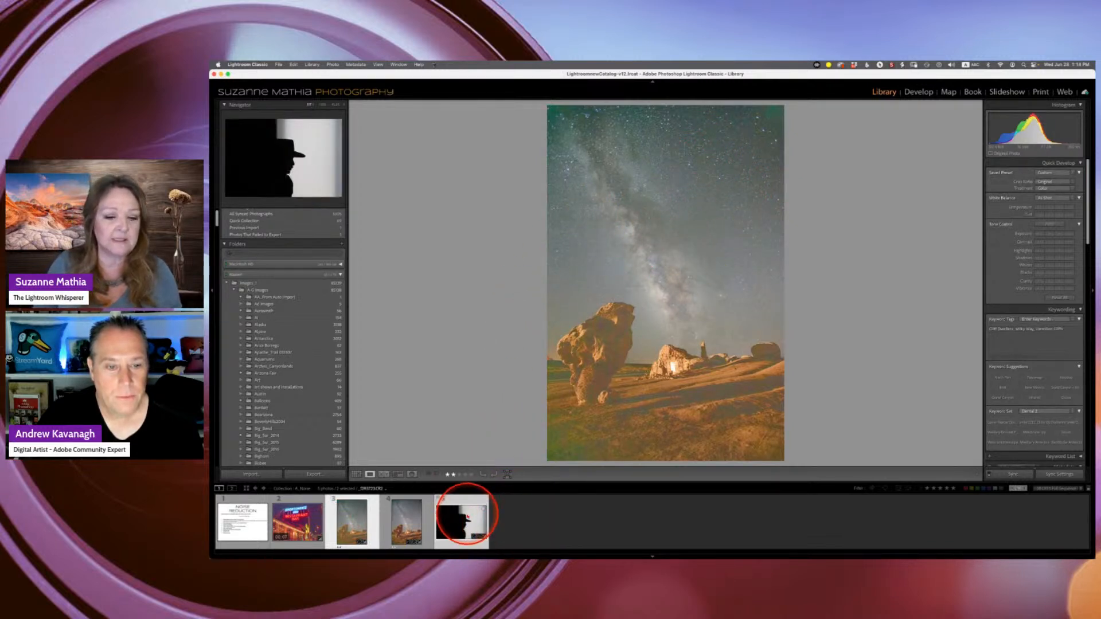
pyautogui.click(463, 513)
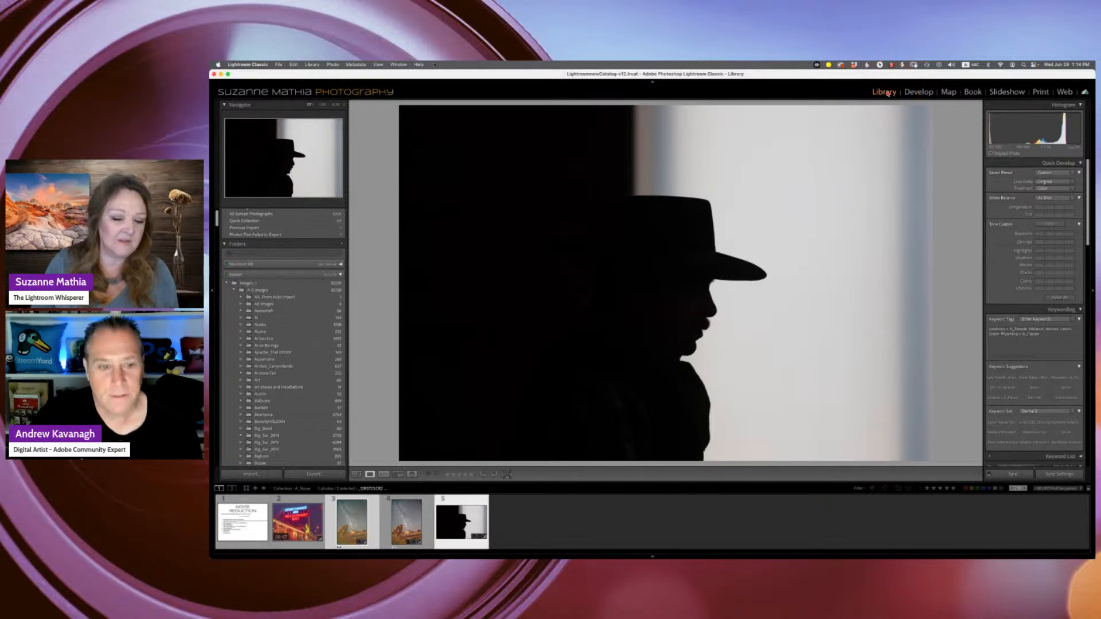
# - Run AI Denoise Enhance with amount 48 on the two selected silhouette photos from the Develop module
pyautogui.click(887, 93)
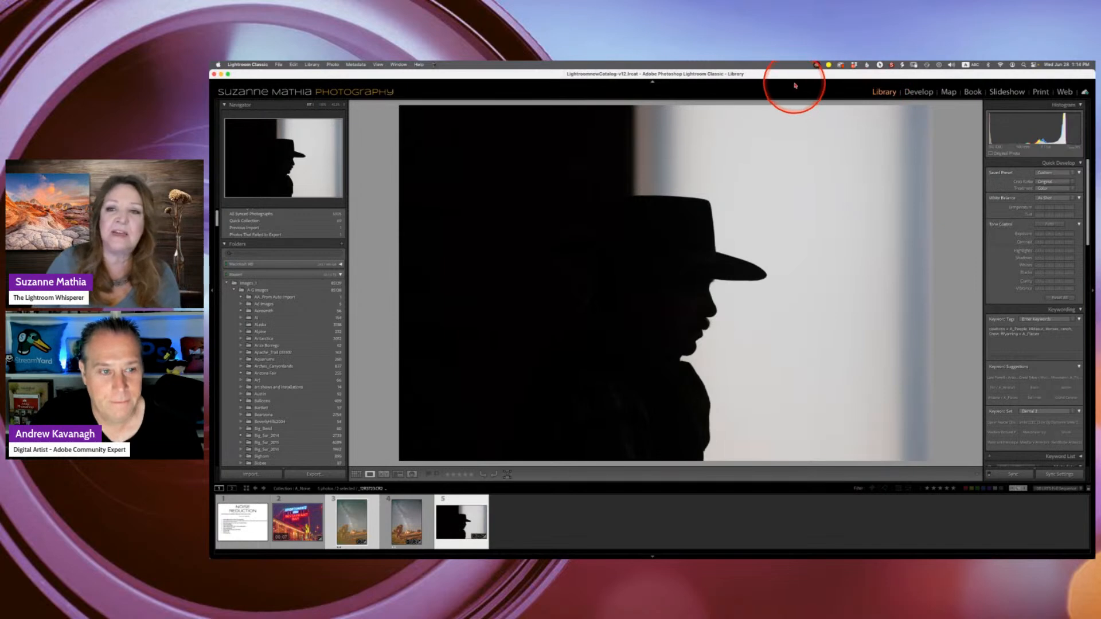
pyautogui.moveTo(801, 72); pyautogui.dragTo(805, 71)
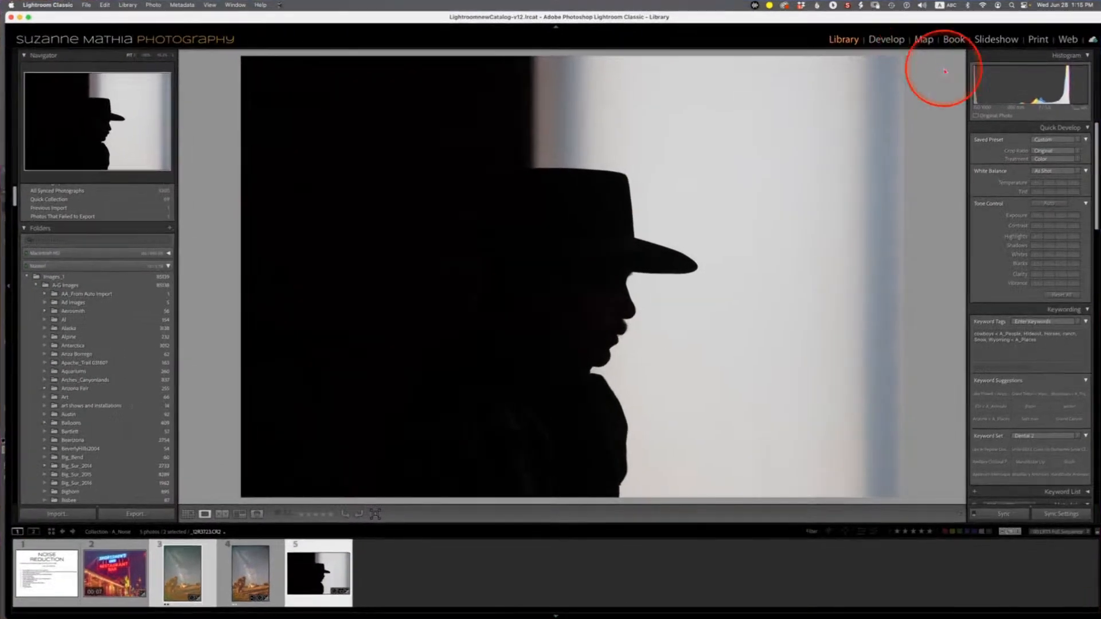
pyautogui.click(897, 40)
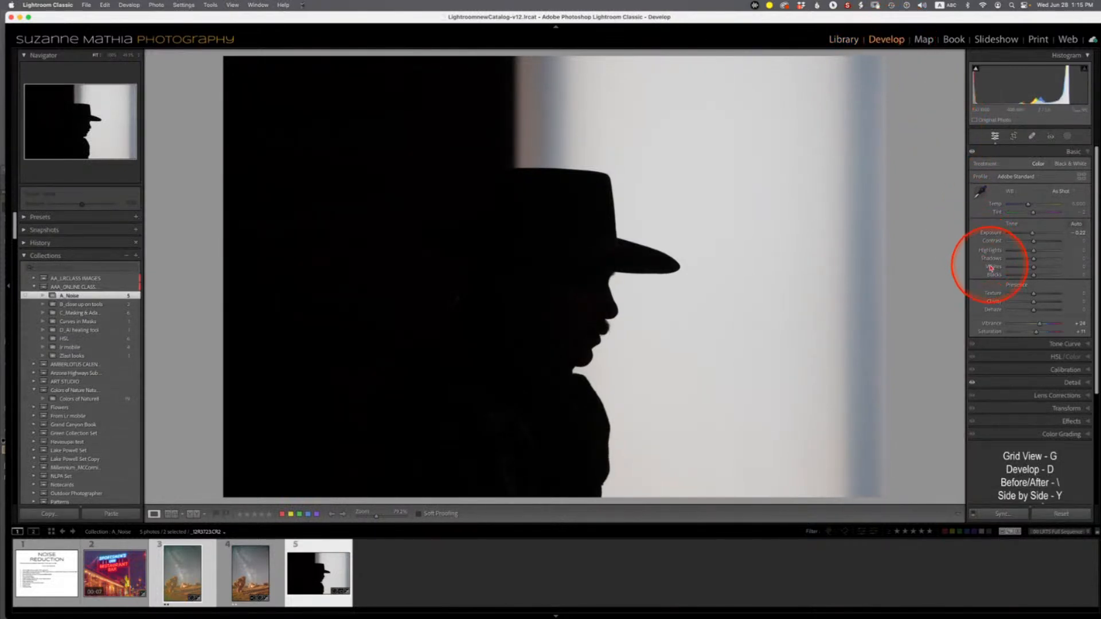
pyautogui.scroll(-3, 991, 268)
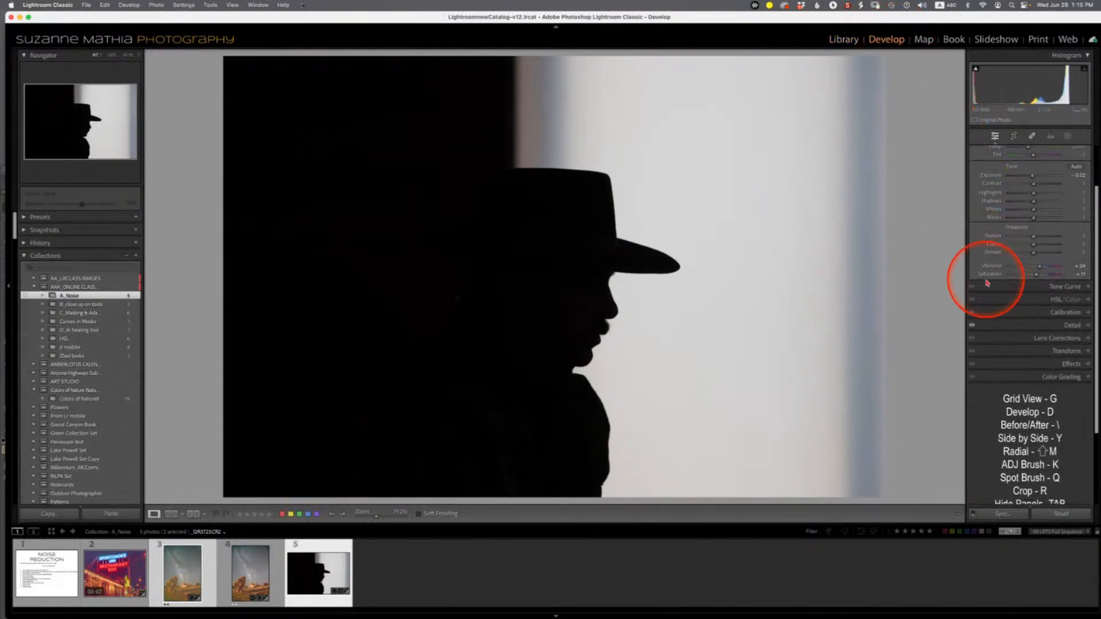
pyautogui.click(1089, 325)
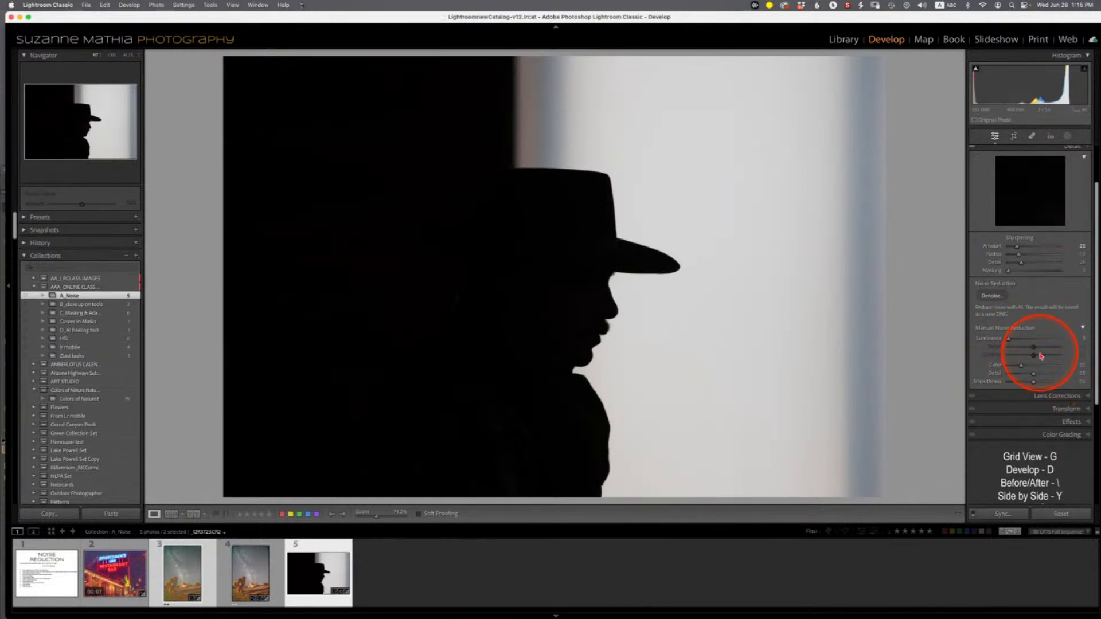
pyautogui.click(992, 296)
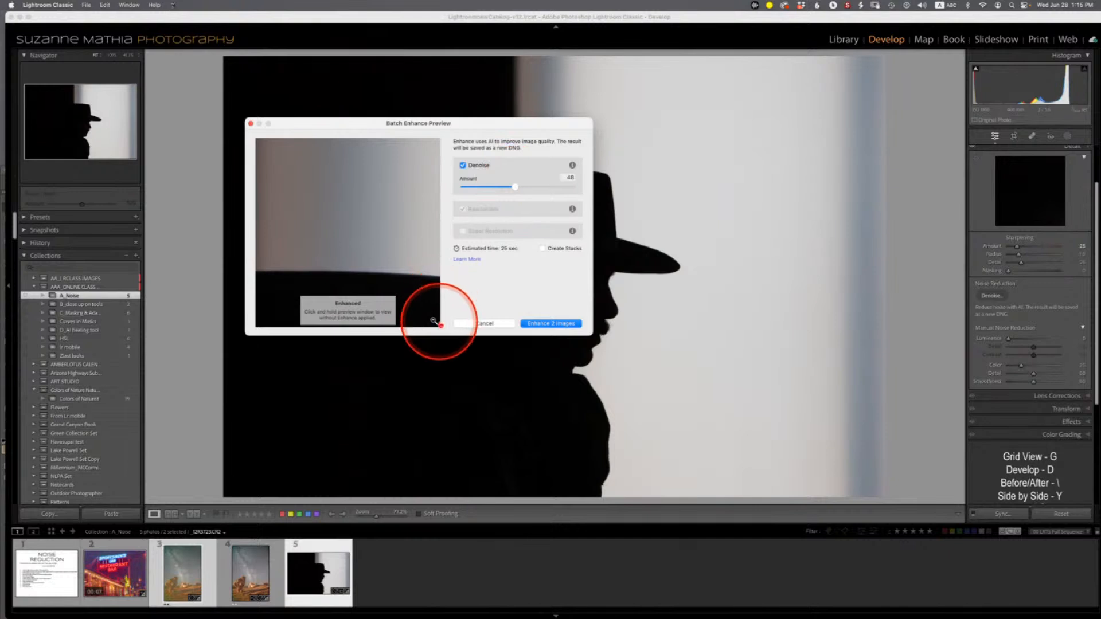
pyautogui.moveTo(406, 289); pyautogui.dragTo(267, 82)
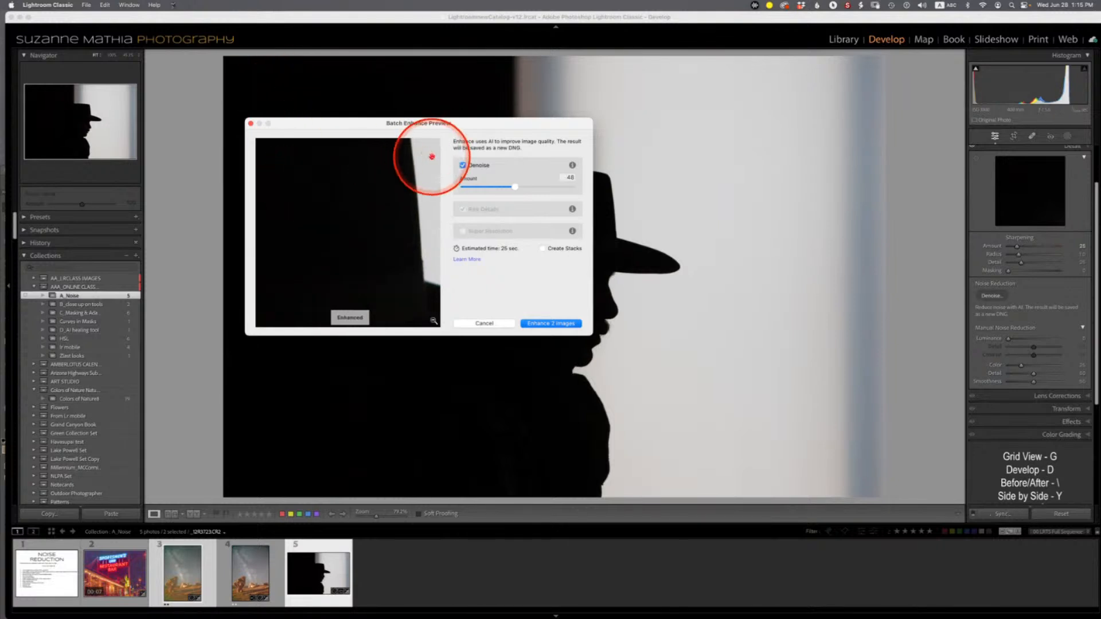
pyautogui.click(547, 321)
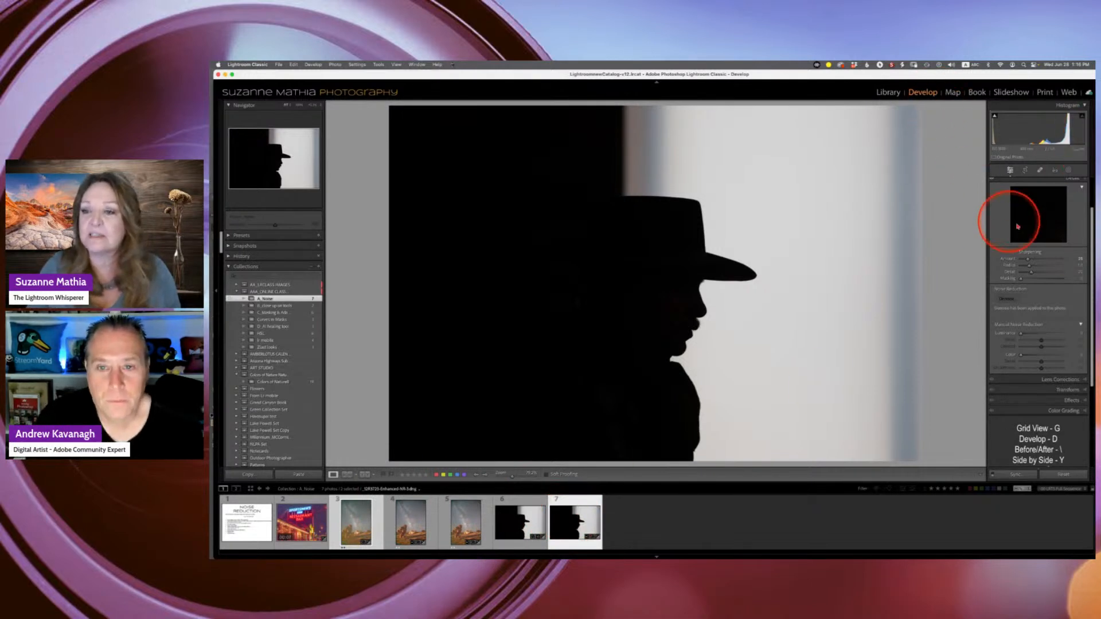
# - Raise the exposure of the enhanced silhouette DNG to about +4.70 and brighten the original raw photo's exposure too
pyautogui.scroll(2, 1062, 224)
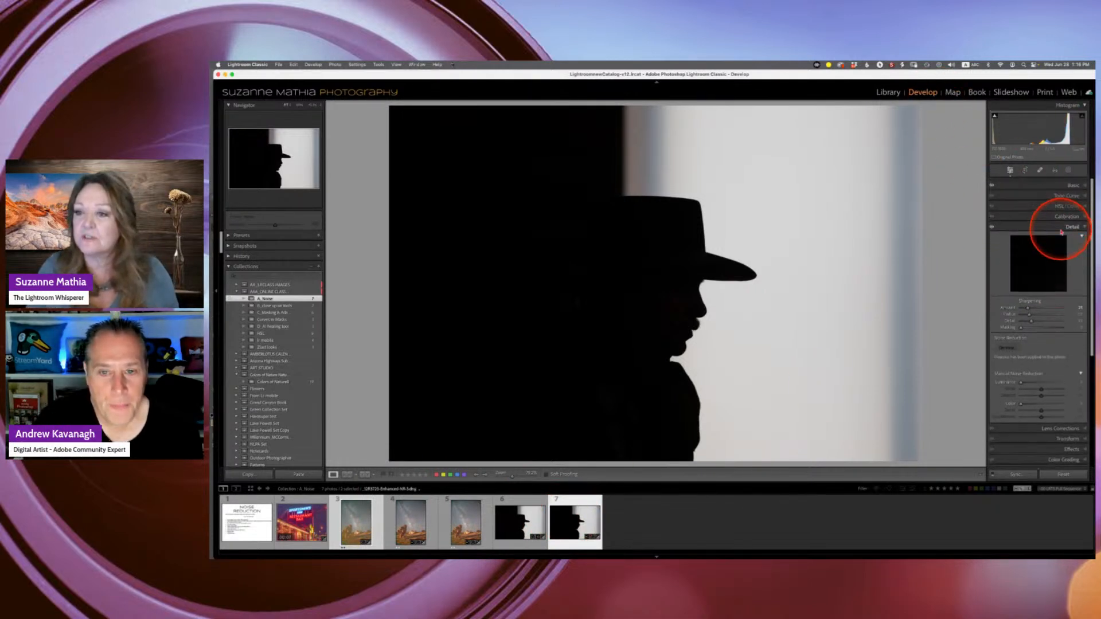
pyautogui.moveTo(1092, 183); pyautogui.dragTo(1092, 185)
pyautogui.click(1085, 183)
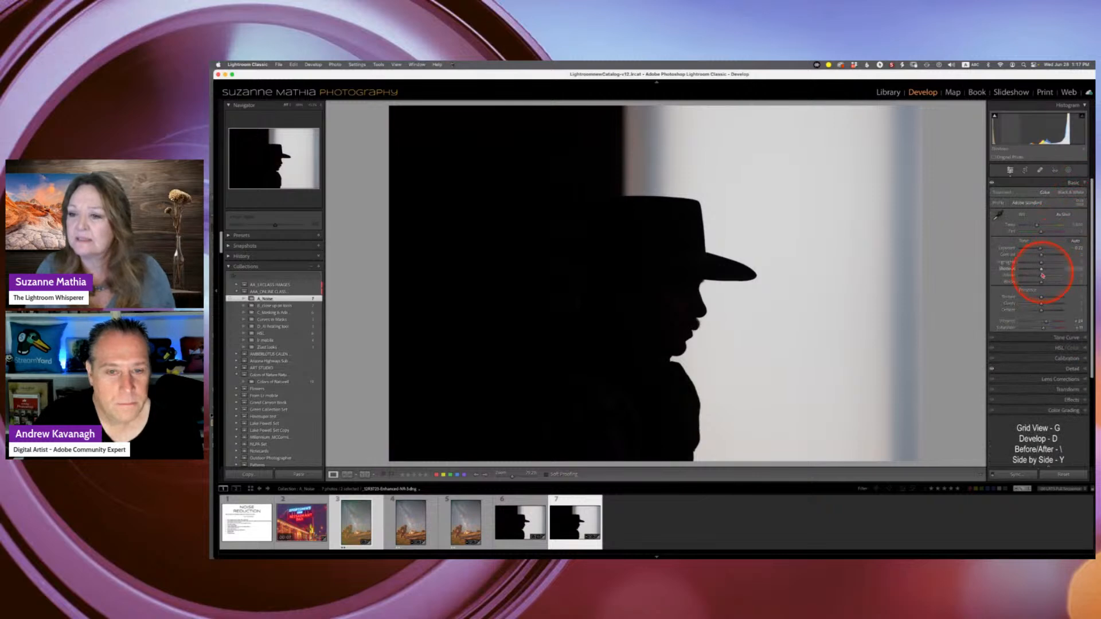
pyautogui.moveTo(1041, 250); pyautogui.dragTo(1057, 230)
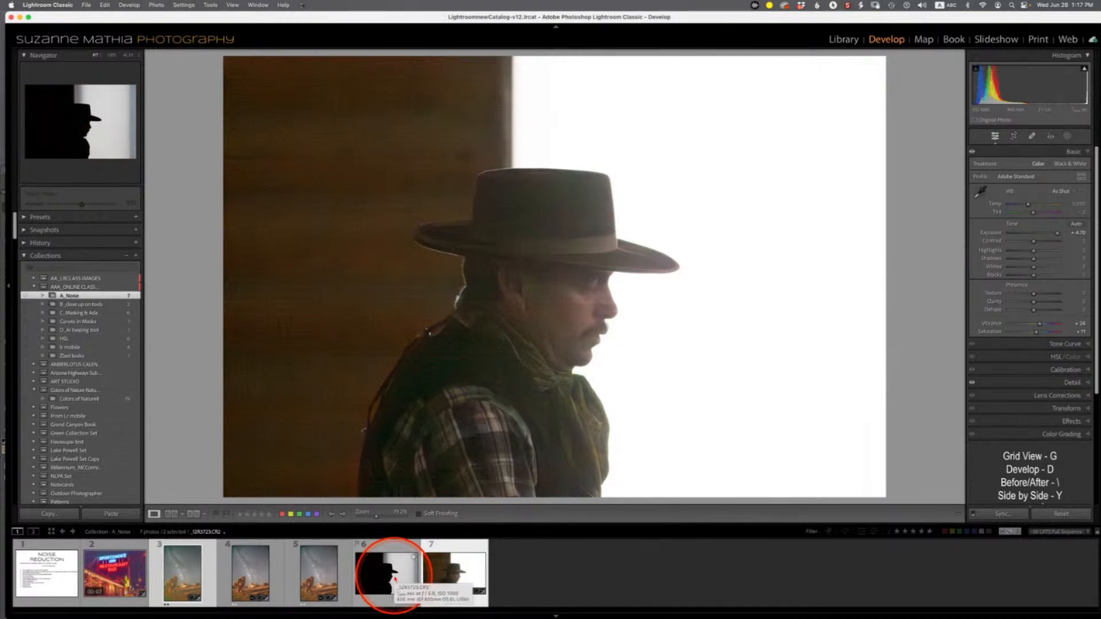
pyautogui.click(395, 579)
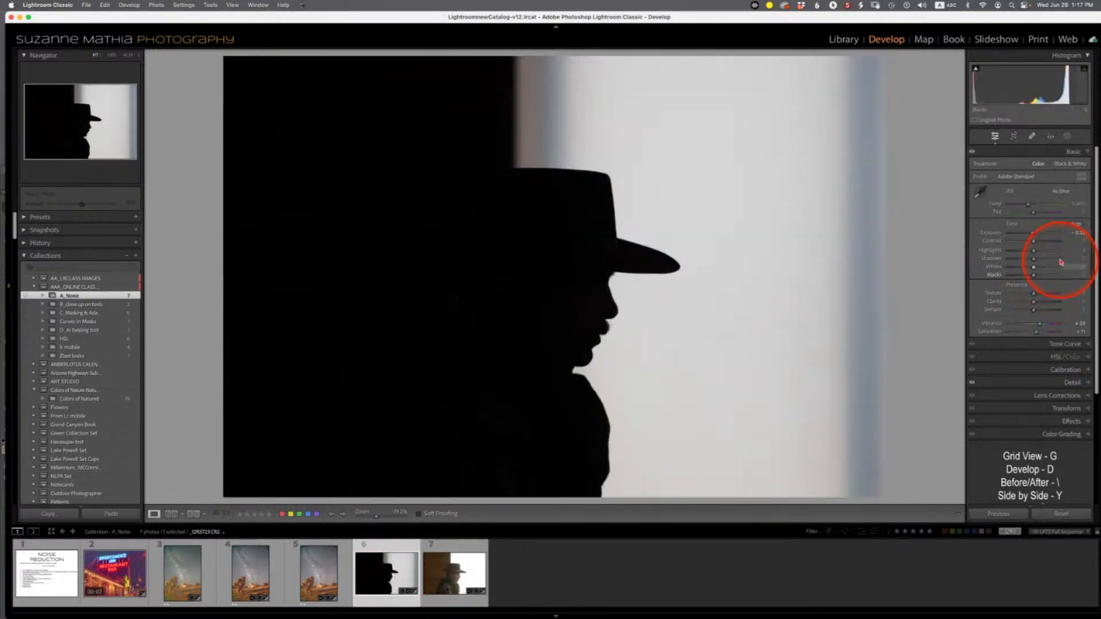
pyautogui.moveTo(1034, 234); pyautogui.dragTo(1059, 231)
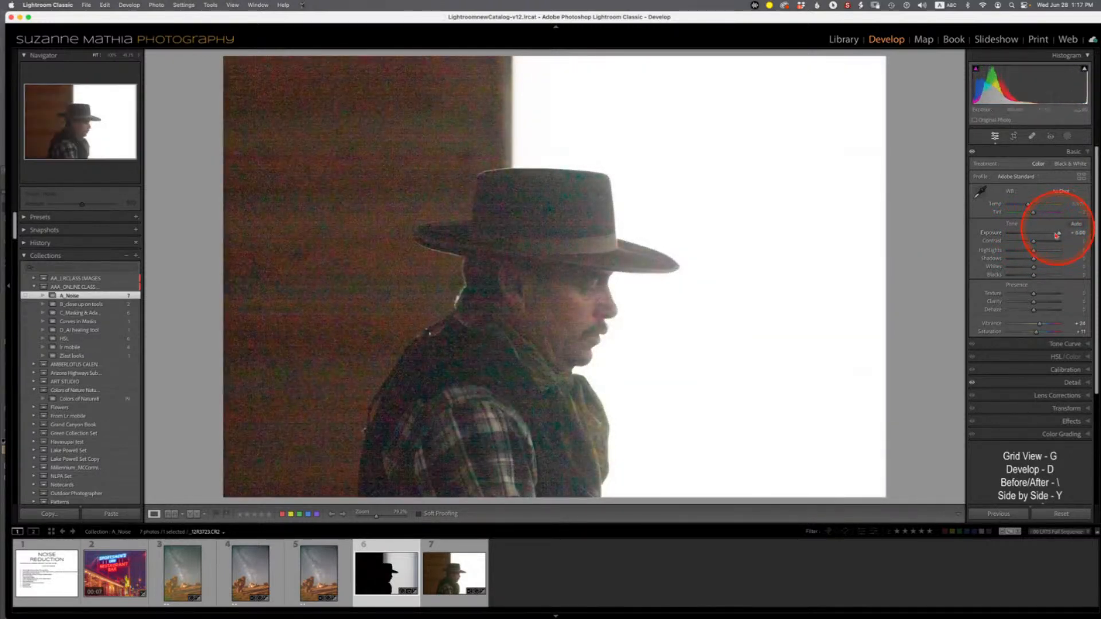
# - Select both silhouette photos and compare them side by side, zoomed in on the man's face
pyautogui.moveTo(332, 612)
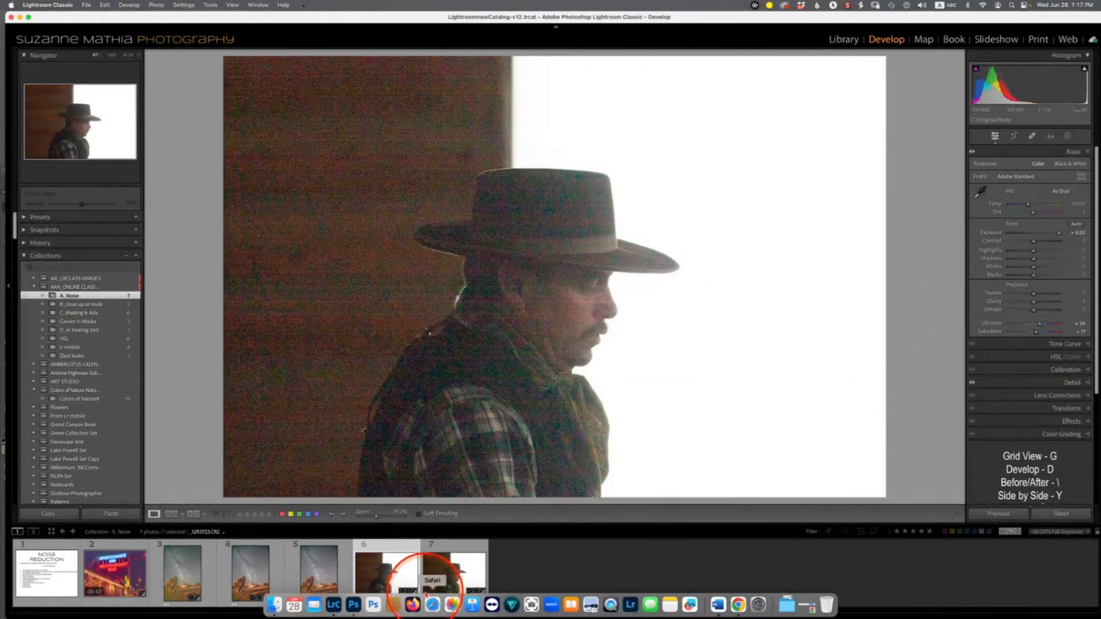
pyautogui.keyDown('super'); pyautogui.click(457, 576); pyautogui.keyUp('super')
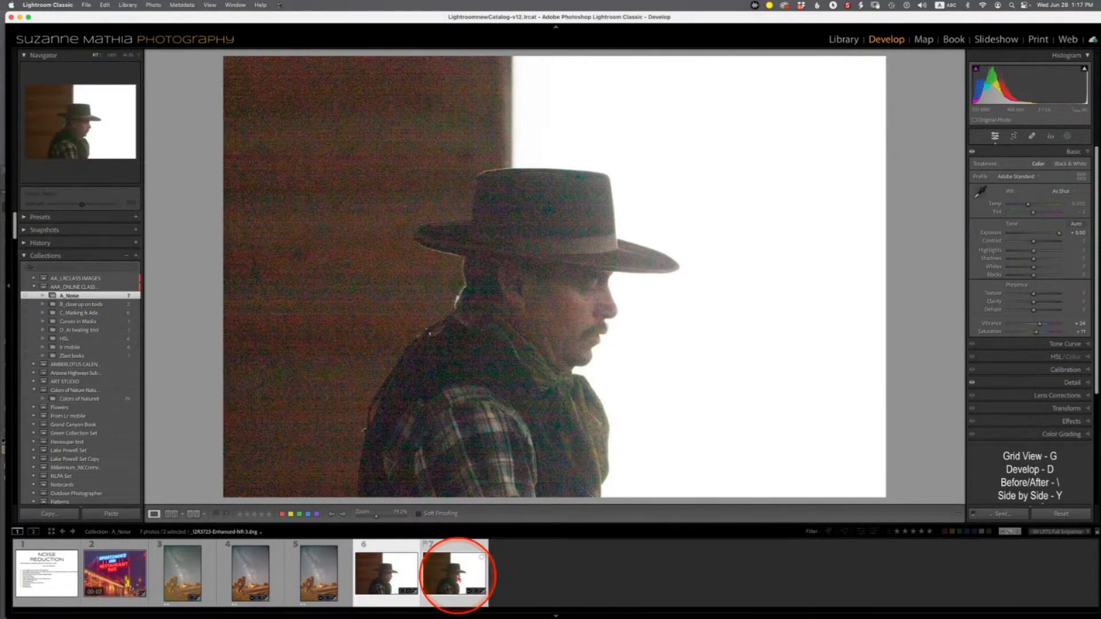
pyautogui.press('c')
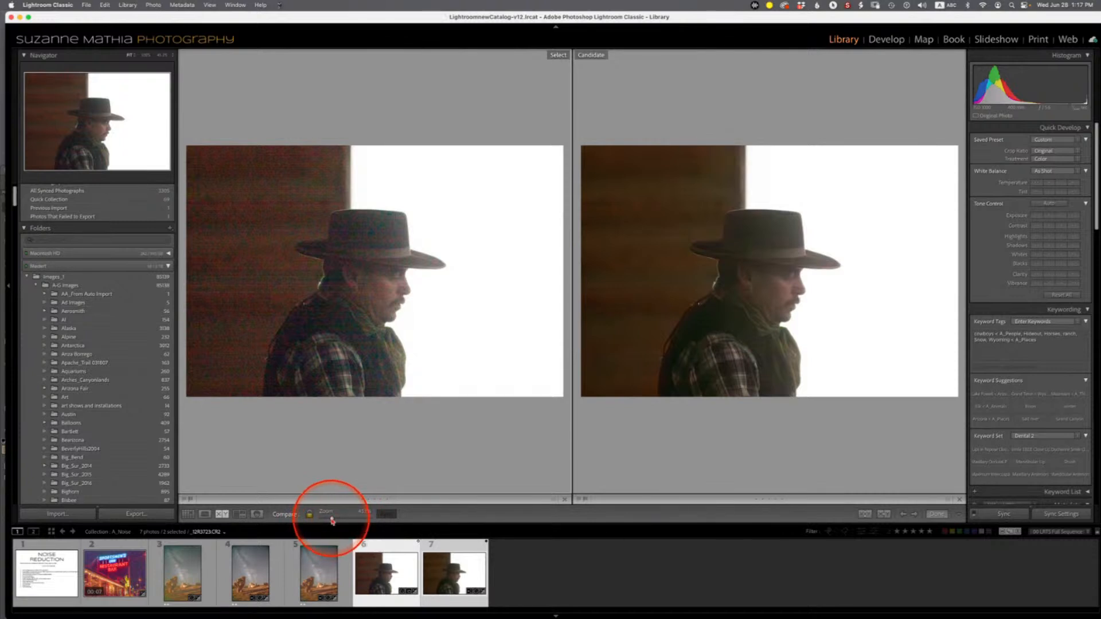
pyautogui.moveTo(332, 521); pyautogui.dragTo(343, 520)
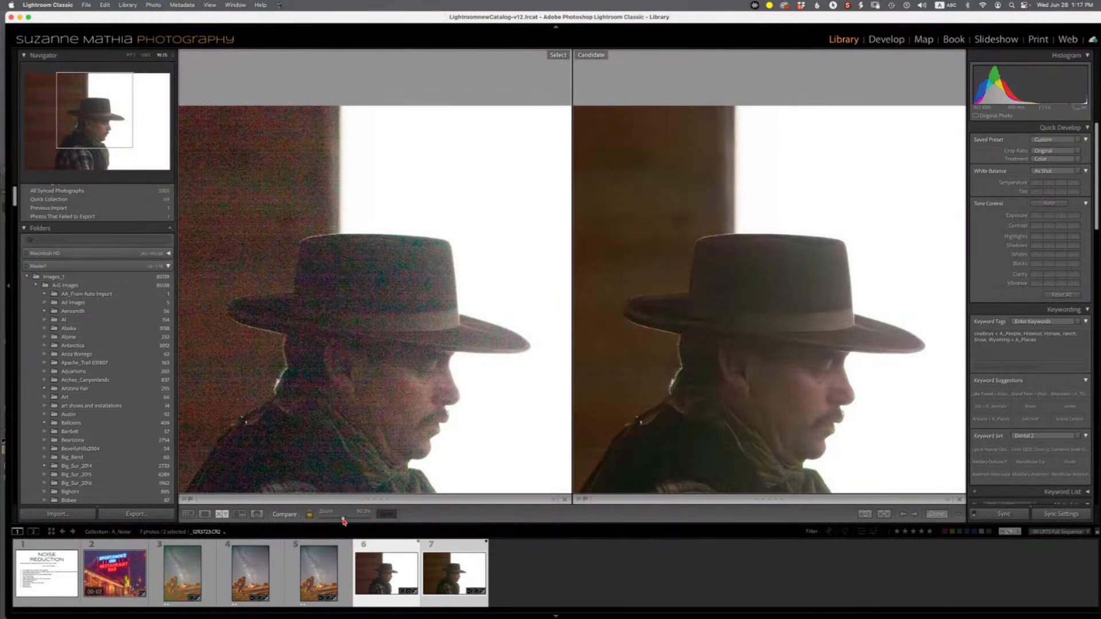
pyautogui.moveTo(344, 520); pyautogui.dragTo(337, 522)
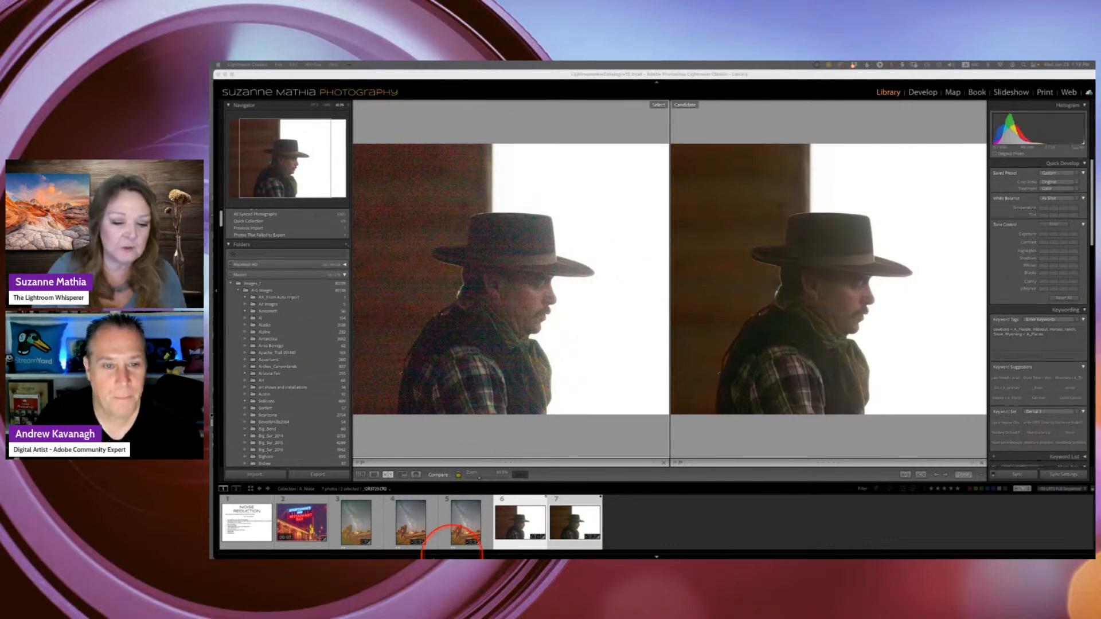
# - Leave the comparison and view the enhanced Milky Way photo on its own in Loupe view
pyautogui.click(409, 525)
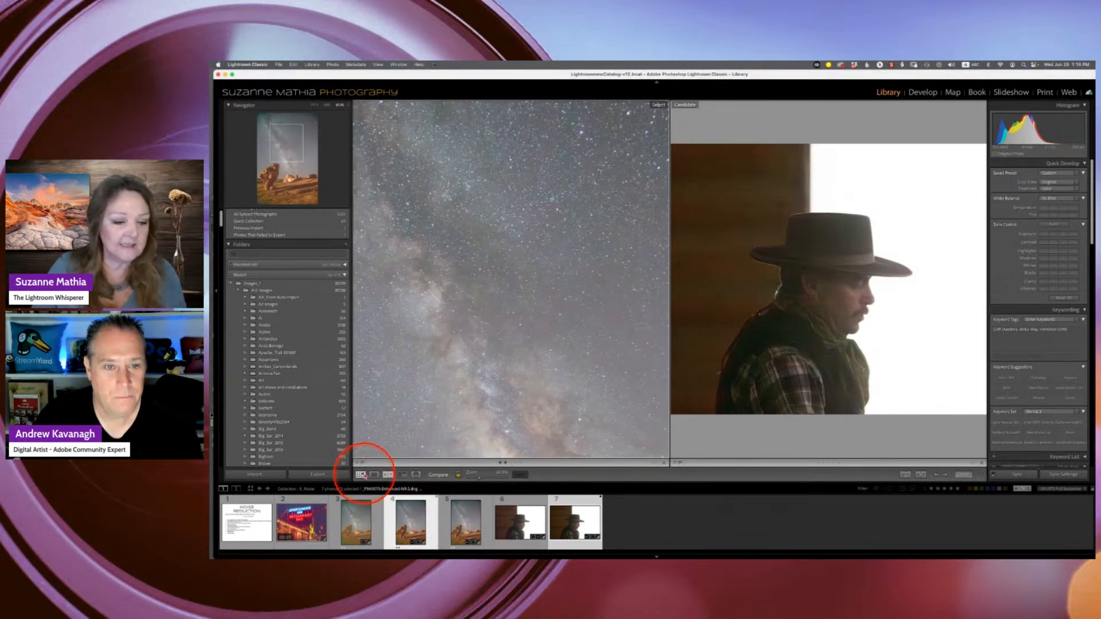
pyautogui.click(361, 475)
pyautogui.click(374, 475)
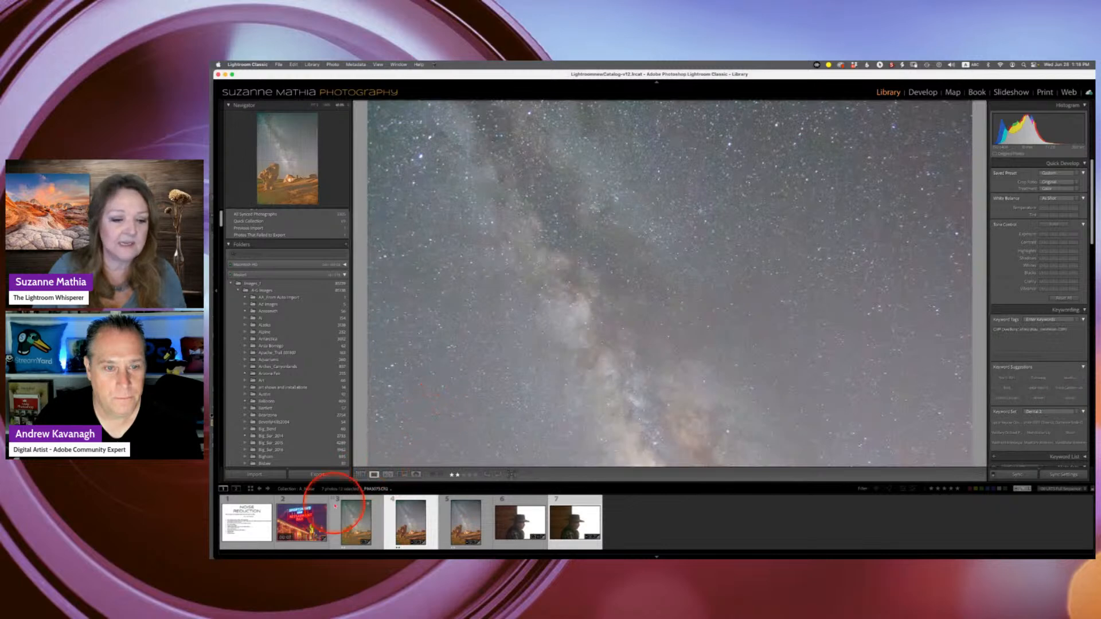
pyautogui.click(362, 474)
pyautogui.click(374, 475)
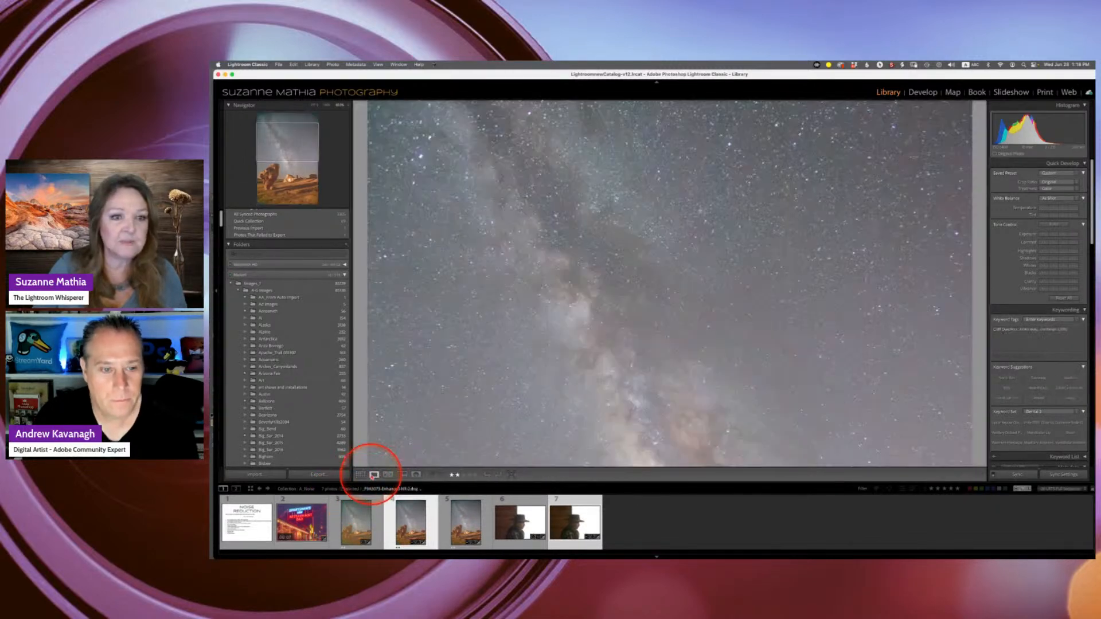
# - Open the enhanced silhouette DNG on its own in Loupe view
pyautogui.click(314, 105)
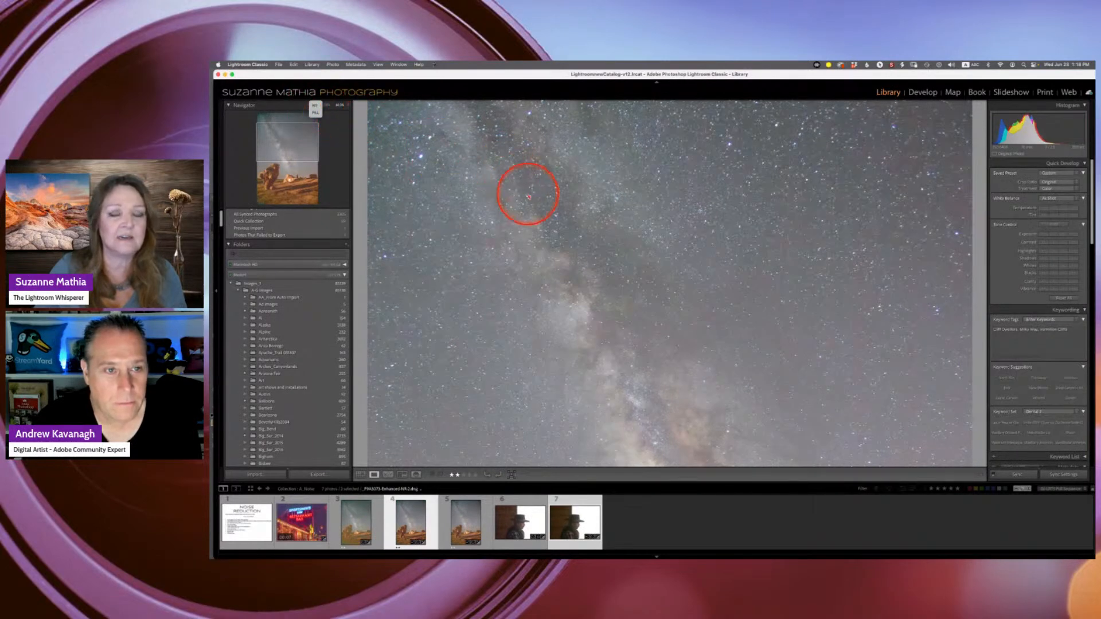
pyautogui.rightClick(528, 196)
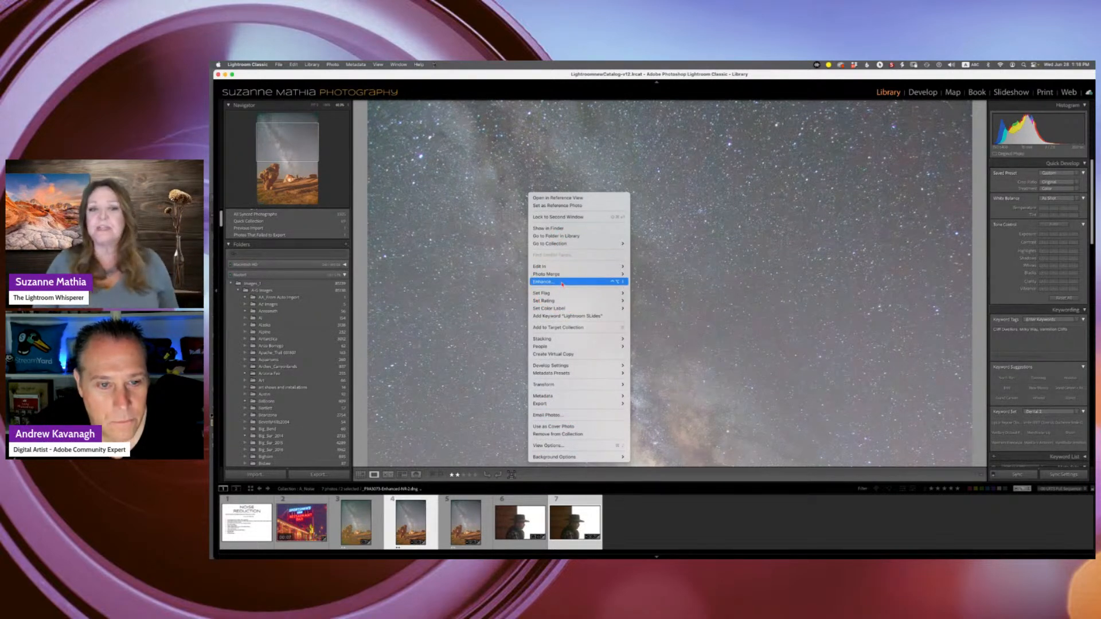
pyautogui.click(314, 108)
pyautogui.click(314, 106)
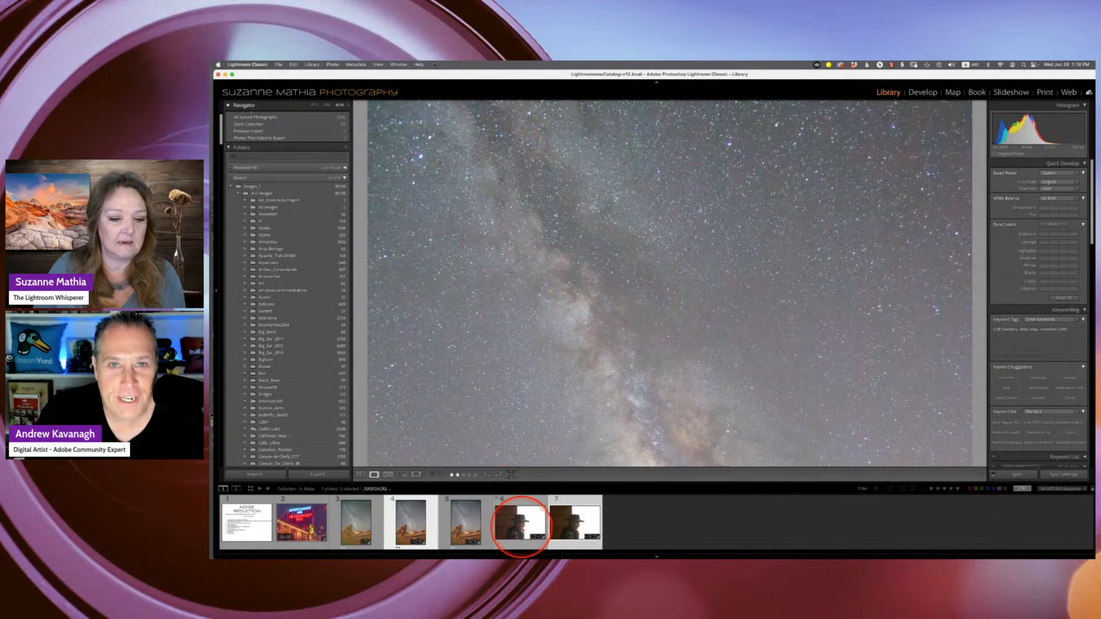
pyautogui.click(599, 508)
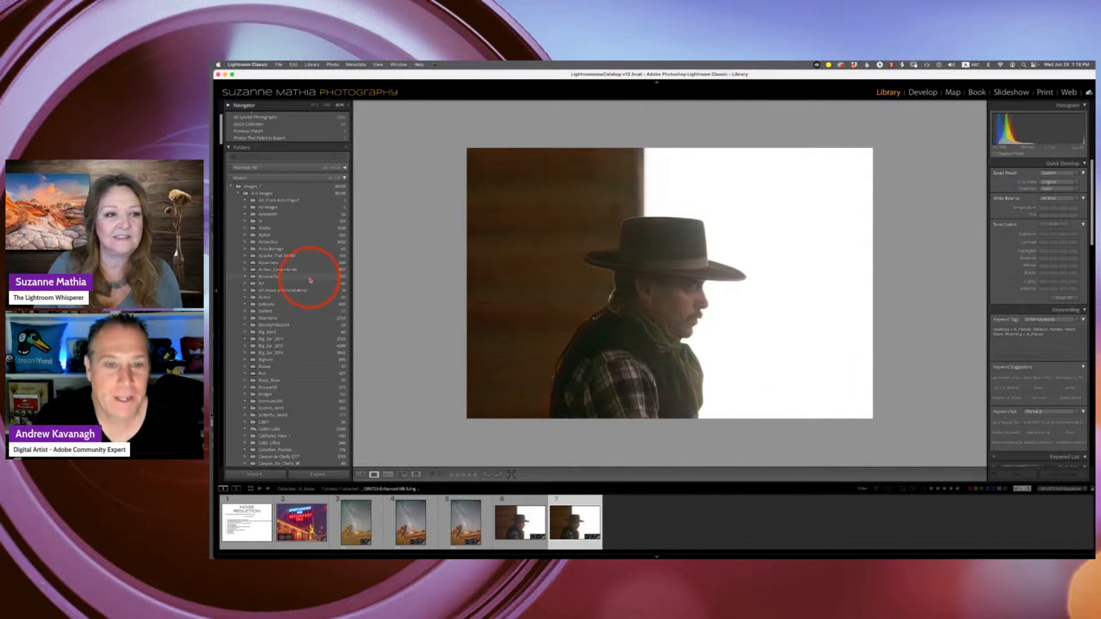
pyautogui.scroll(1, 290, 248)
pyautogui.scroll(-5, 291, 248)
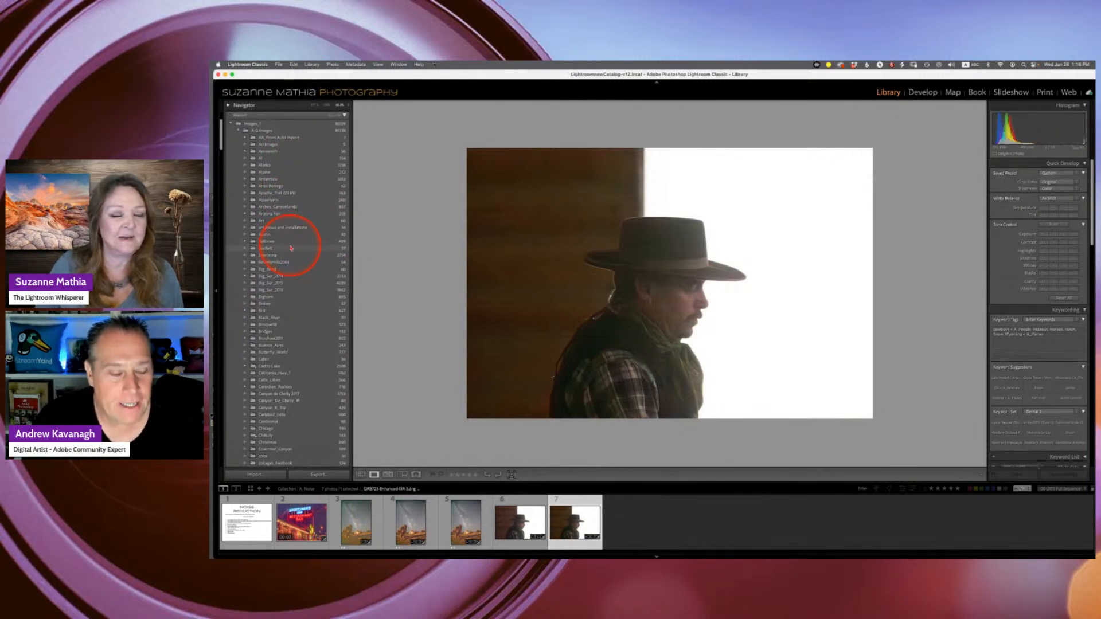
pyautogui.scroll(-15, 290, 248)
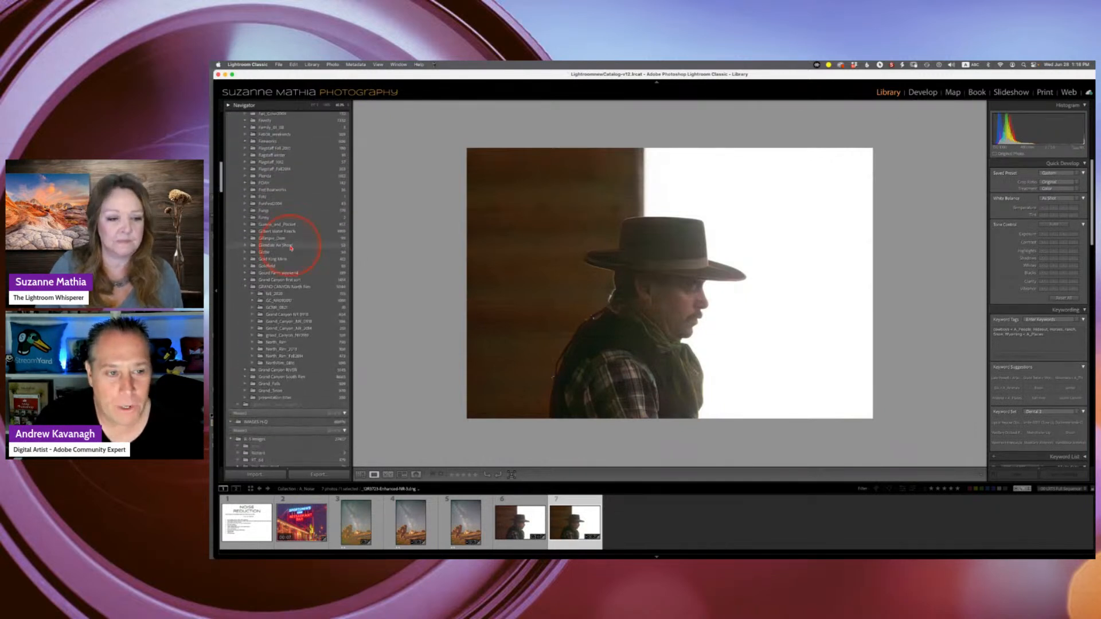
pyautogui.scroll(-15, 291, 248)
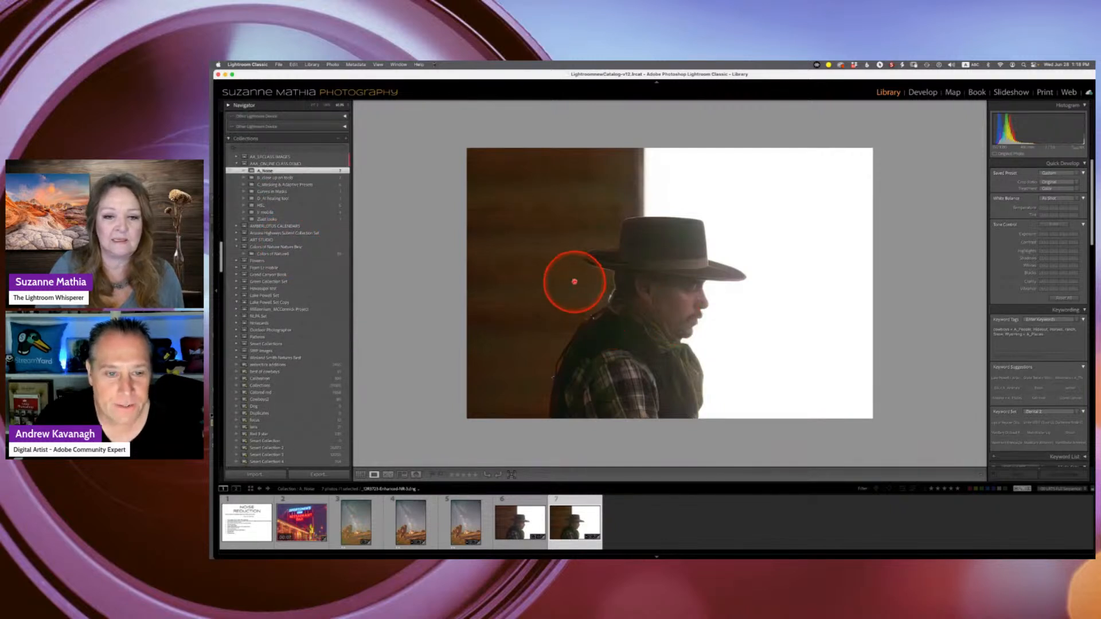
pyautogui.rightClick(574, 281)
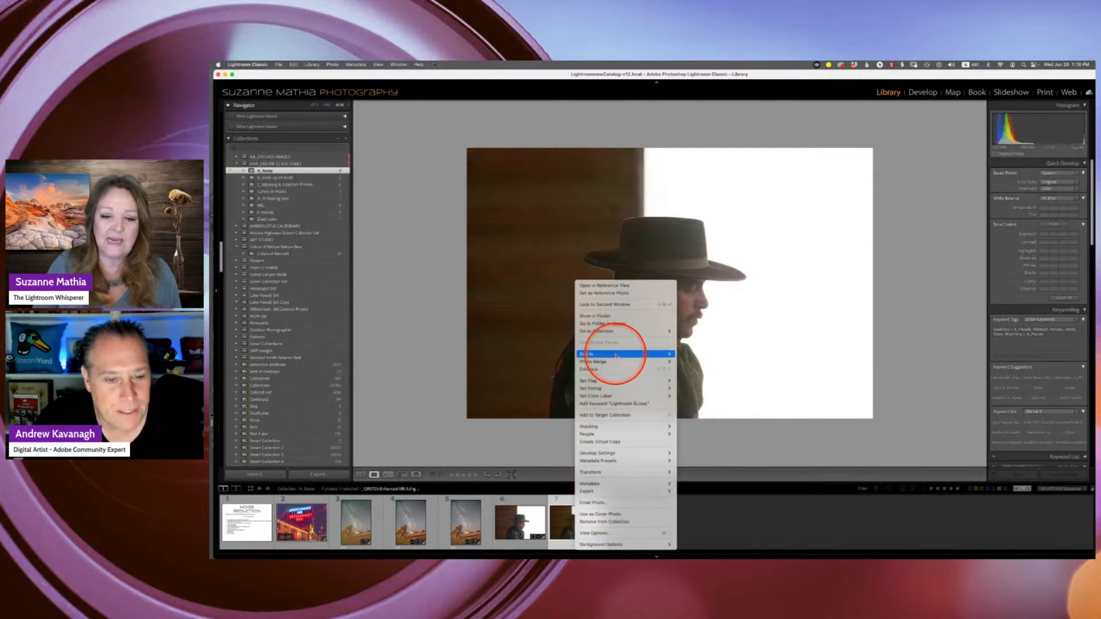
pyautogui.click(483, 275)
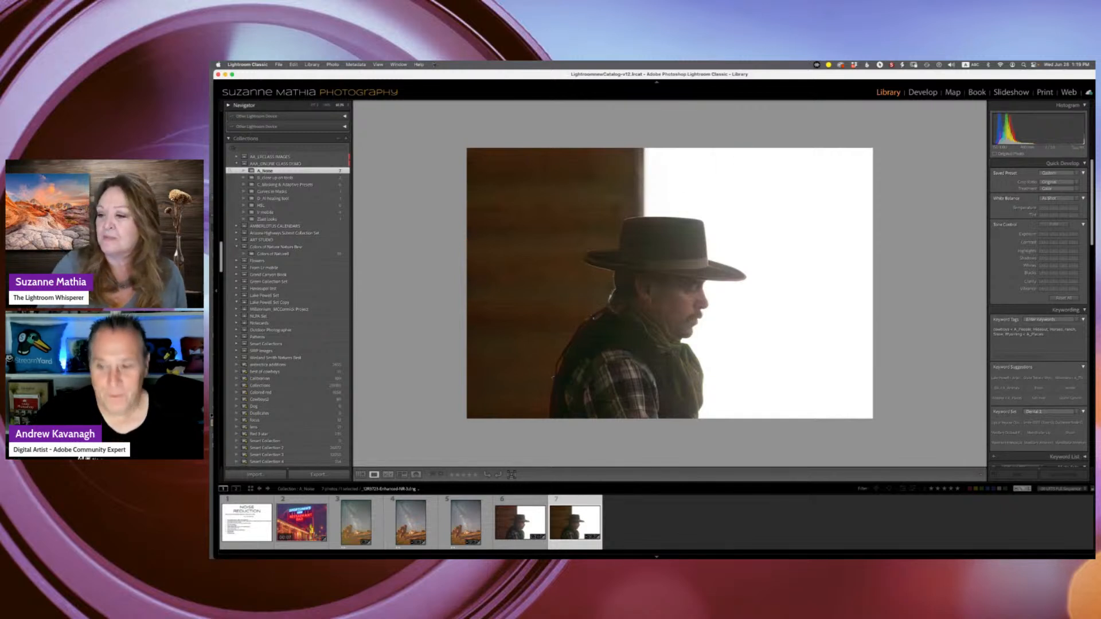
pyautogui.click(1013, 336)
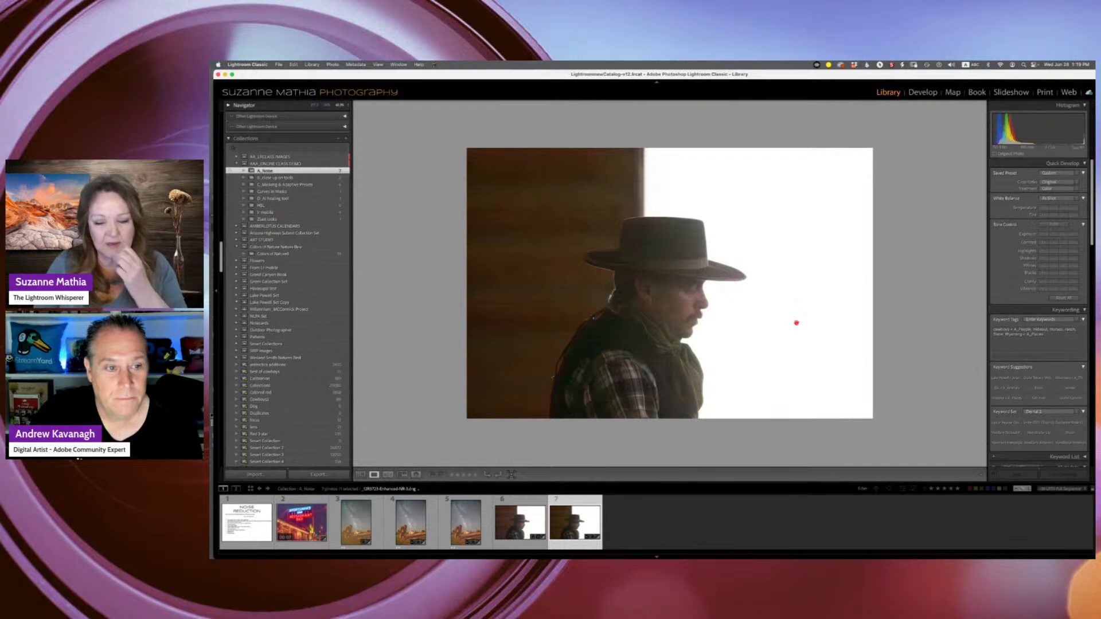
pyautogui.click(809, 320)
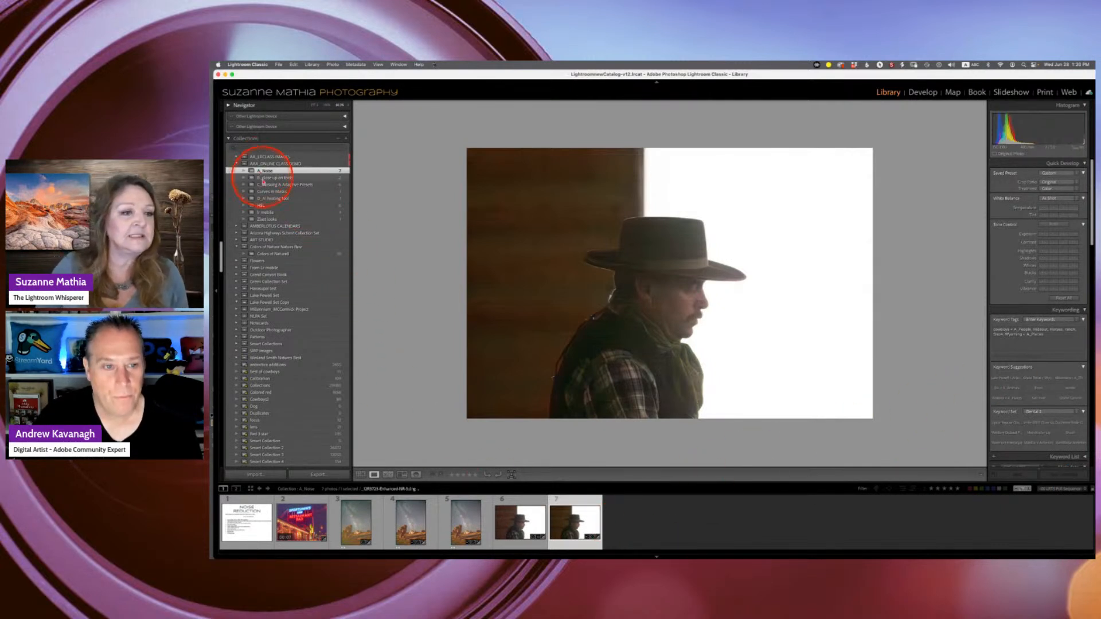
# - Open the B_close up on tools collection, collapse the Navigator, and show its photos in Grid view
pyautogui.click(264, 178)
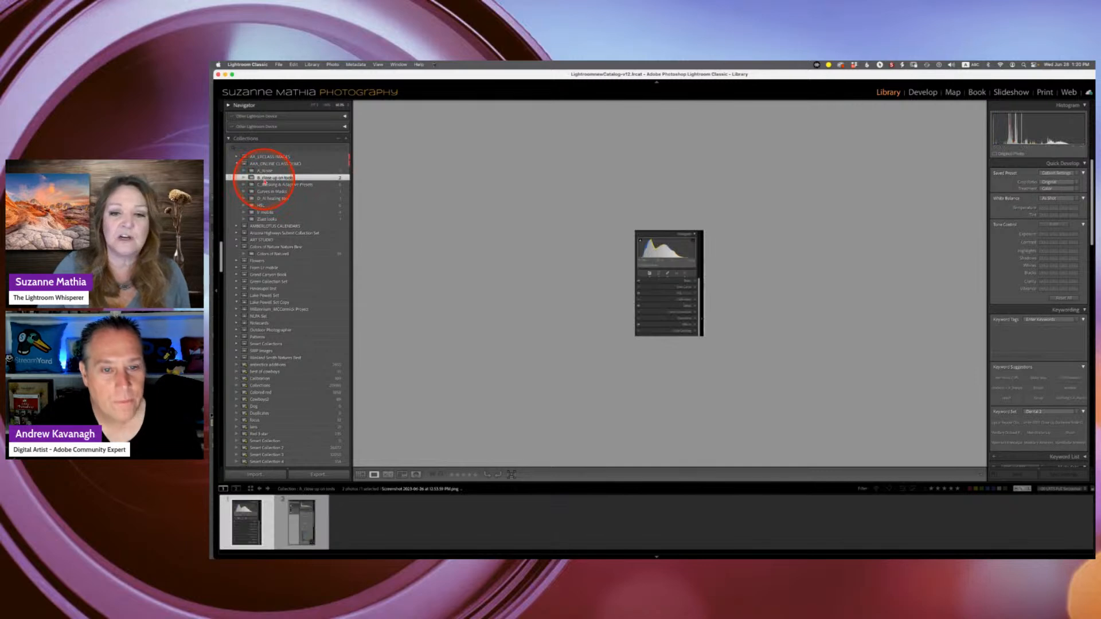
pyautogui.click(307, 101)
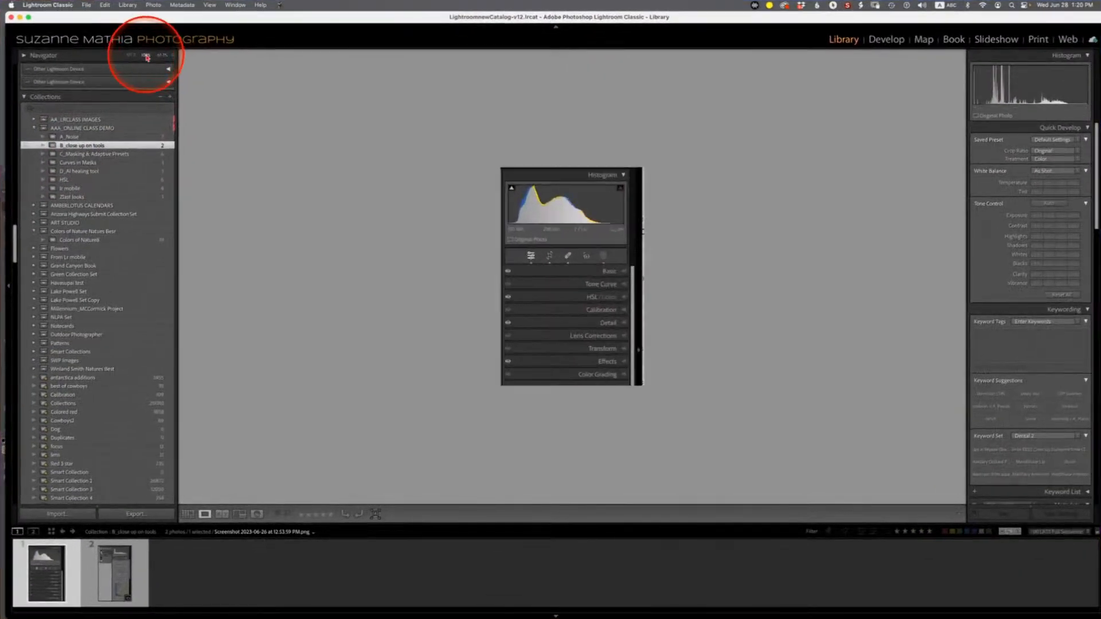
pyautogui.press('g')
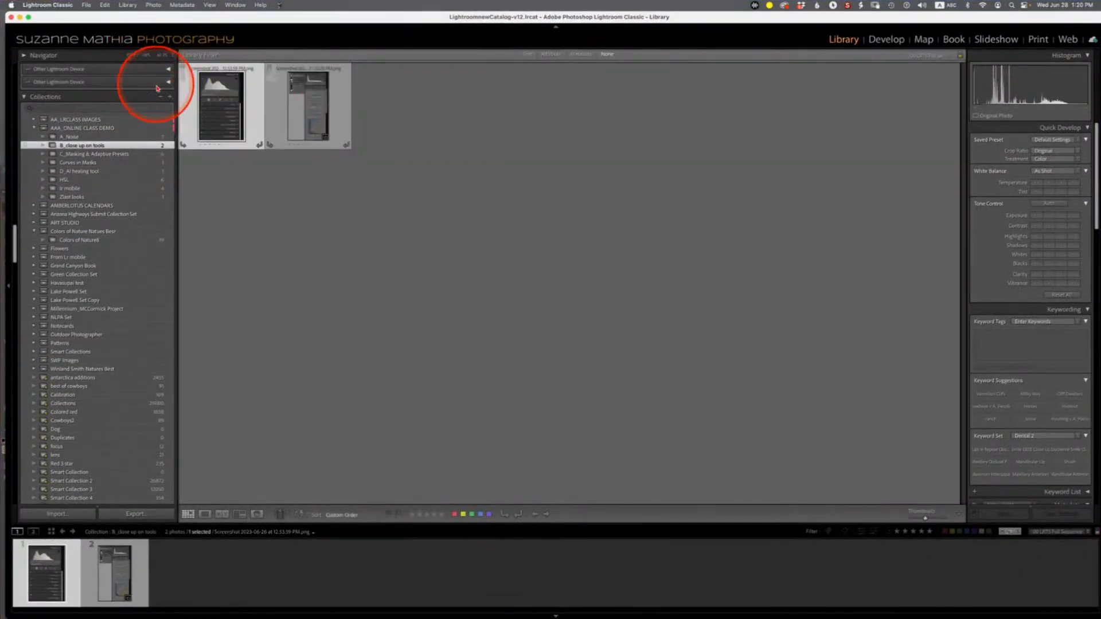
# - View the first close-up collection photo on its own in Loupe view
pyautogui.doubleClick(215, 120)
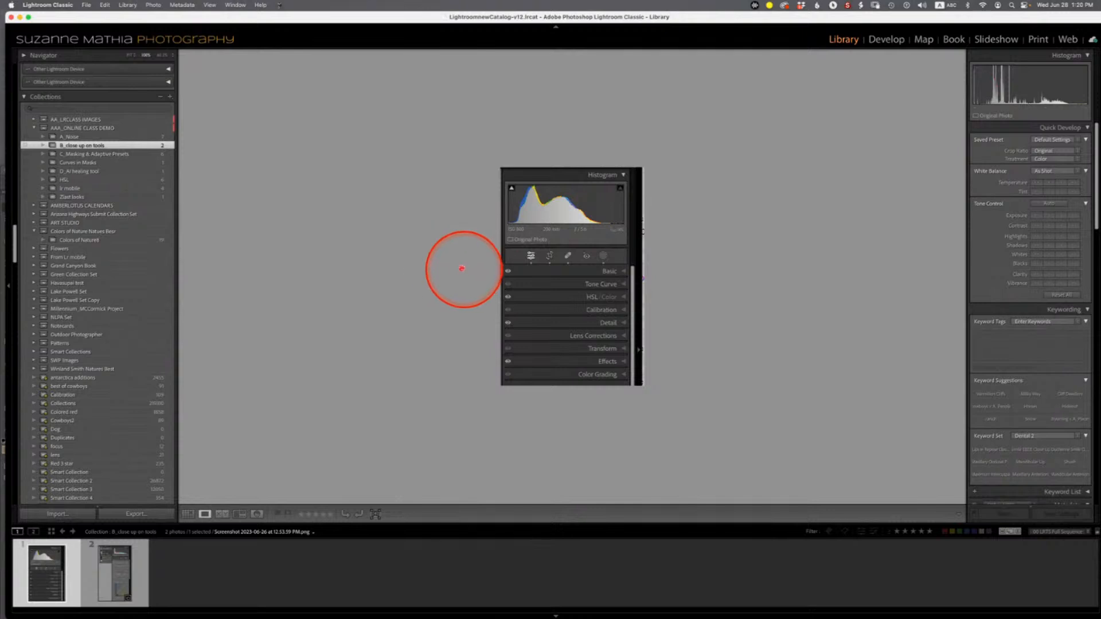
pyautogui.press('alt')
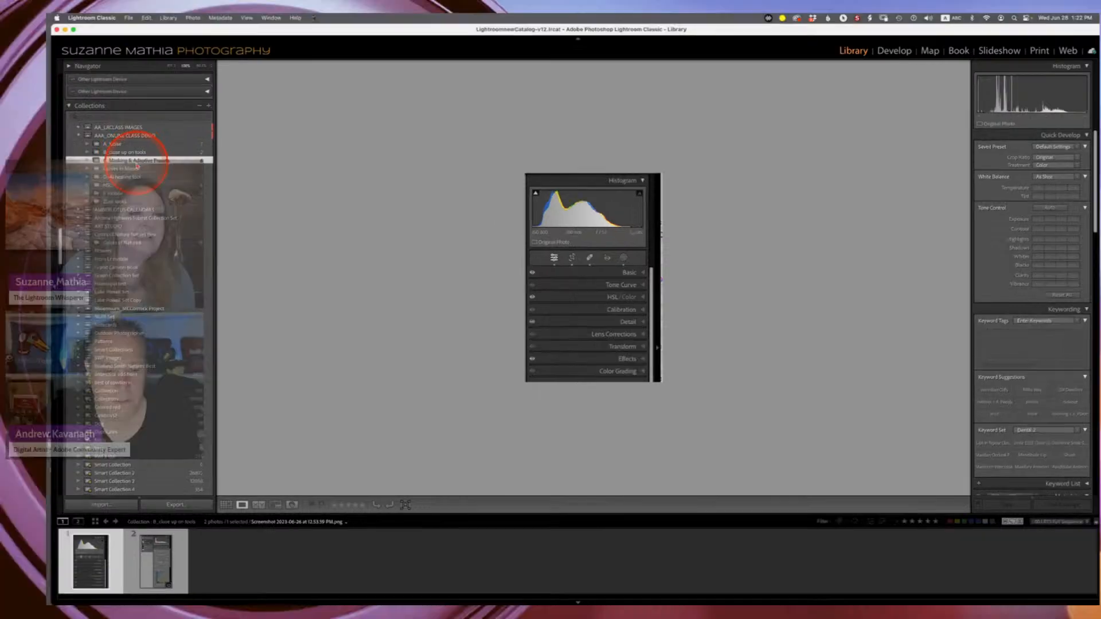
# - Open the C_Masking & Adaptive Presets collection and select the Delicate Arch photo
pyautogui.click(96, 154)
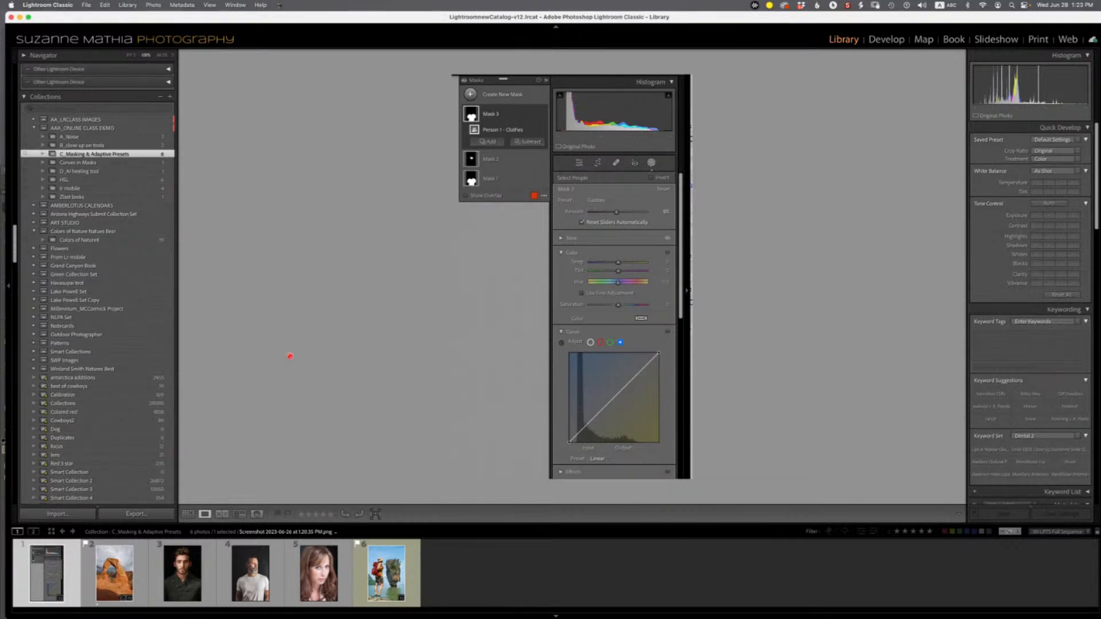
pyautogui.click(338, 345)
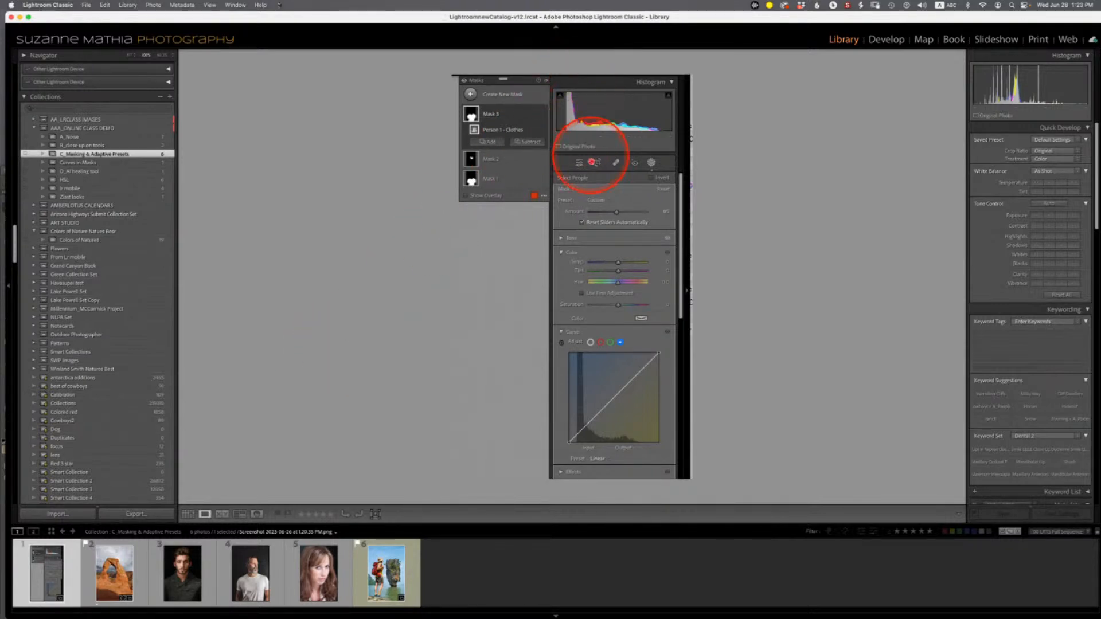
pyautogui.click(117, 573)
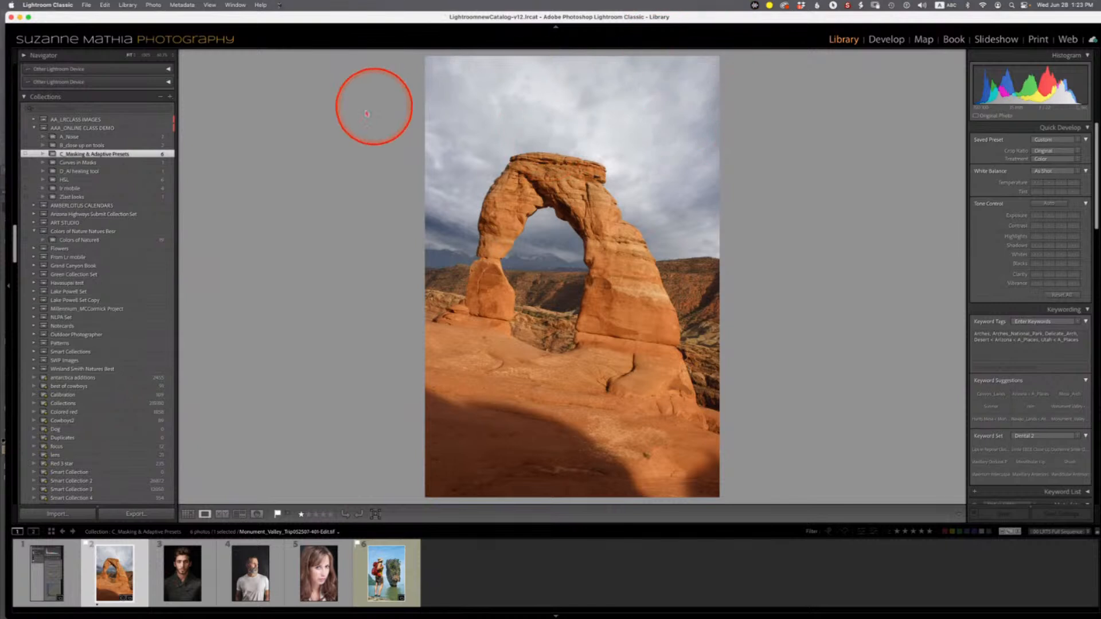
# - Switch to Develop and create a Sky mask on the Delicate Arch photo
pyautogui.click(886, 40)
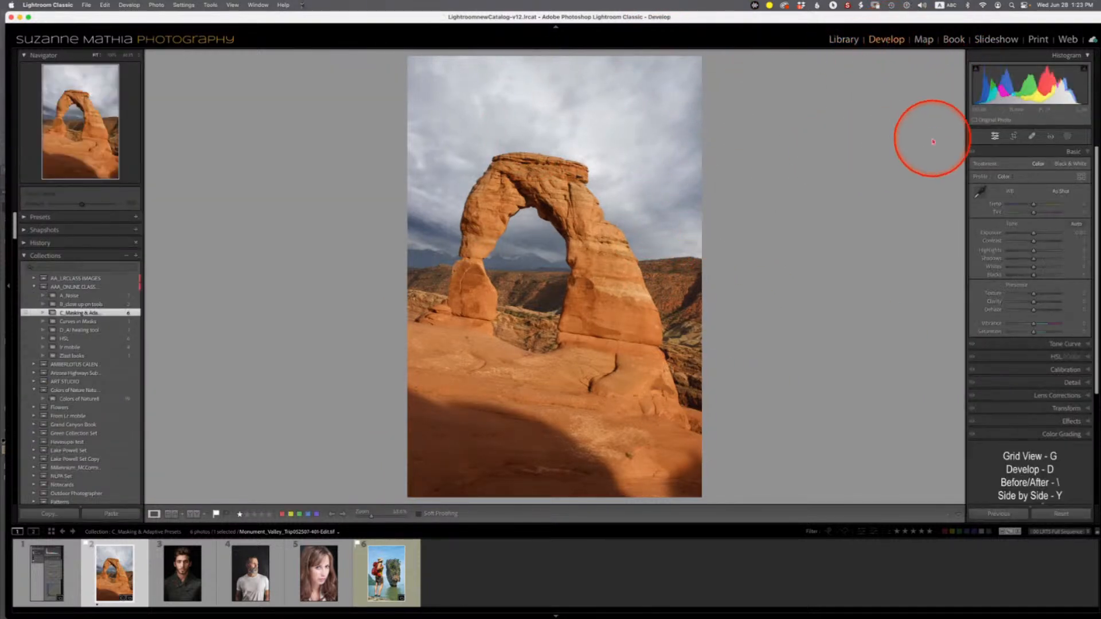
pyautogui.click(1068, 137)
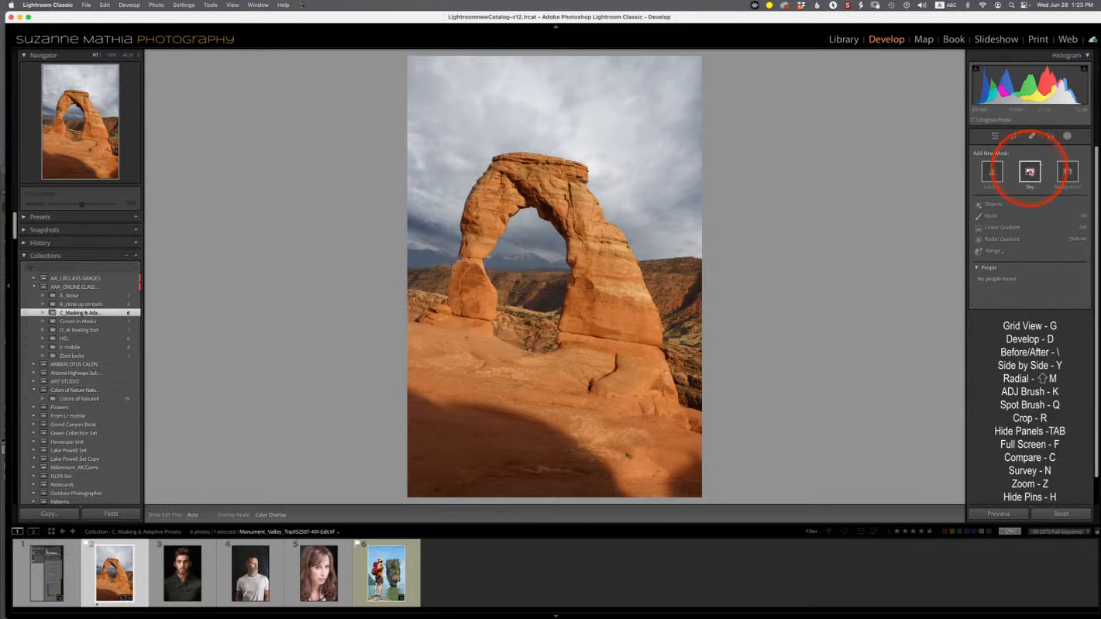
pyautogui.click(1029, 171)
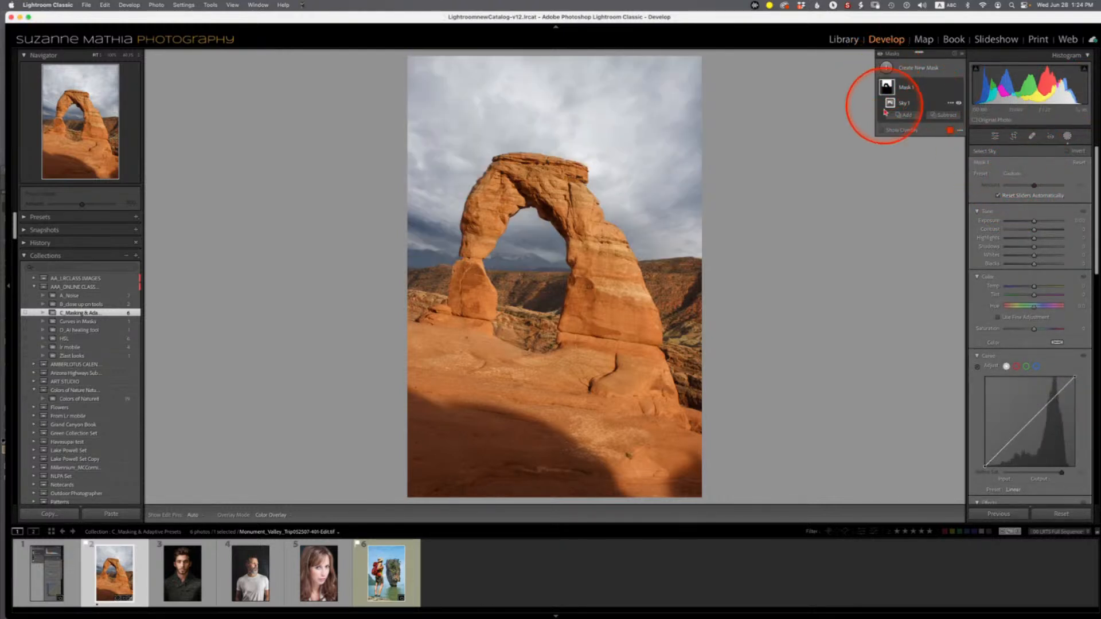
pyautogui.moveTo(887, 88)
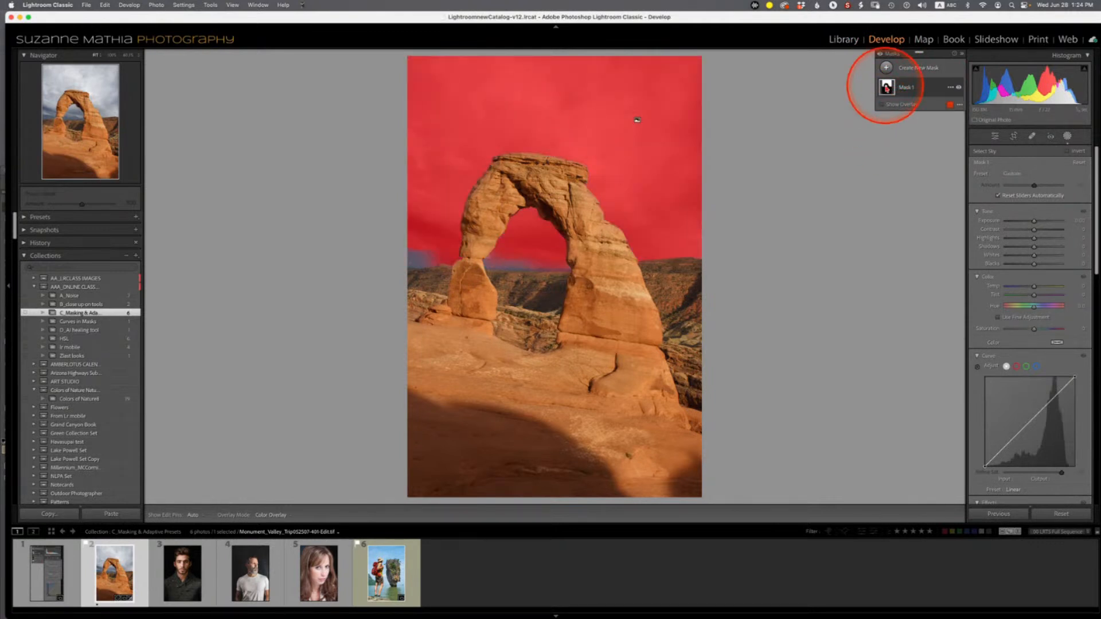
pyautogui.doubleClick(887, 88)
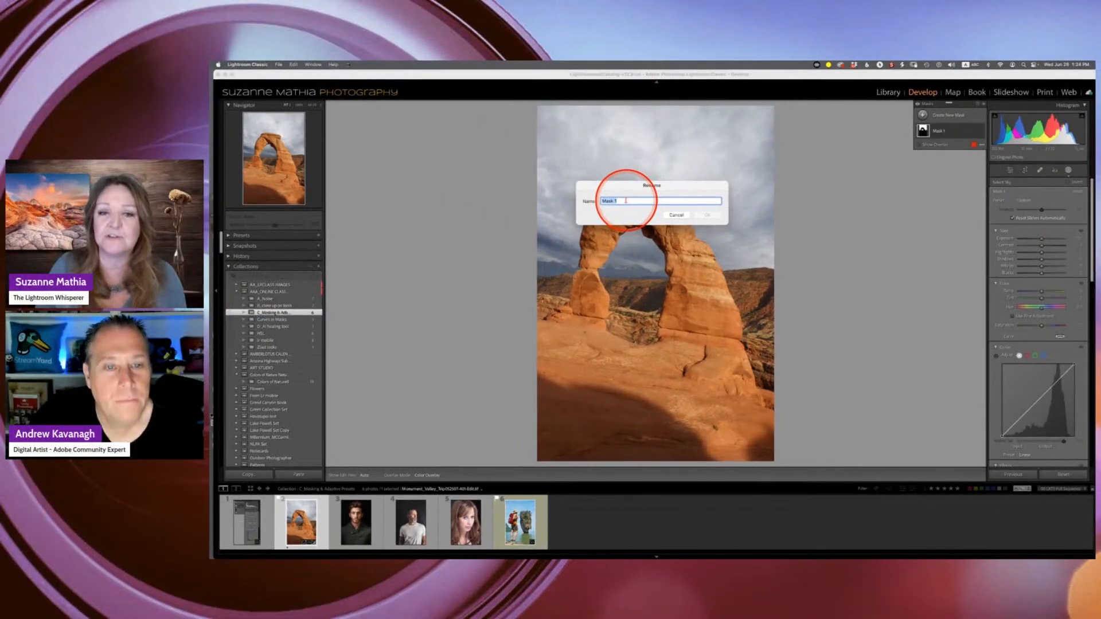
pyautogui.click(677, 215)
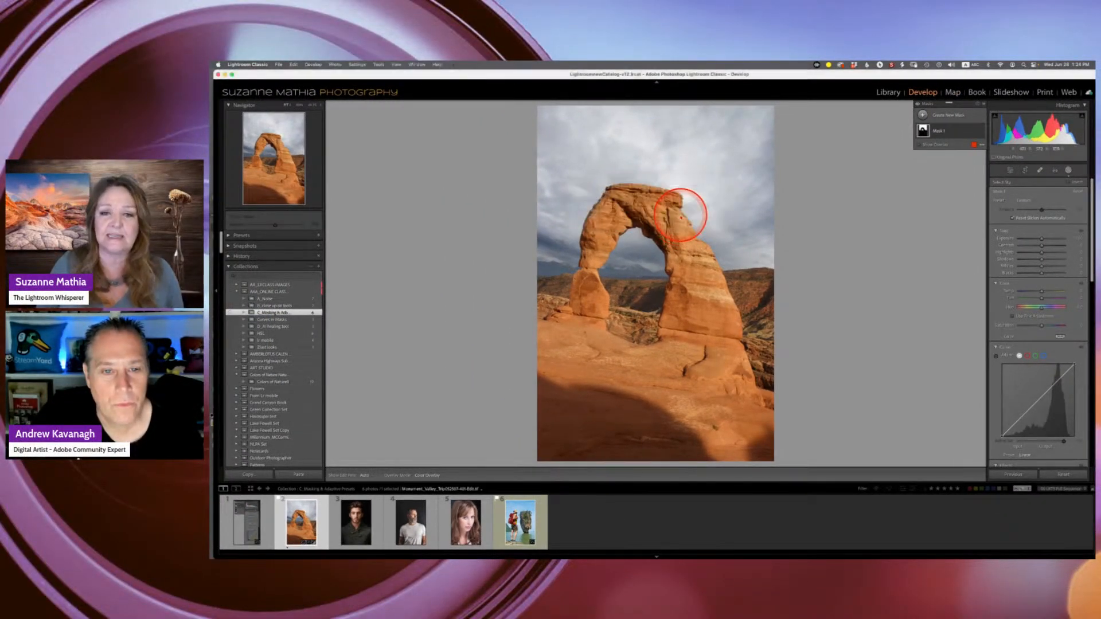
# - Show the mask overlay and subtract a linear gradient from the sky mask just above the horizon
pyautogui.click(920, 144)
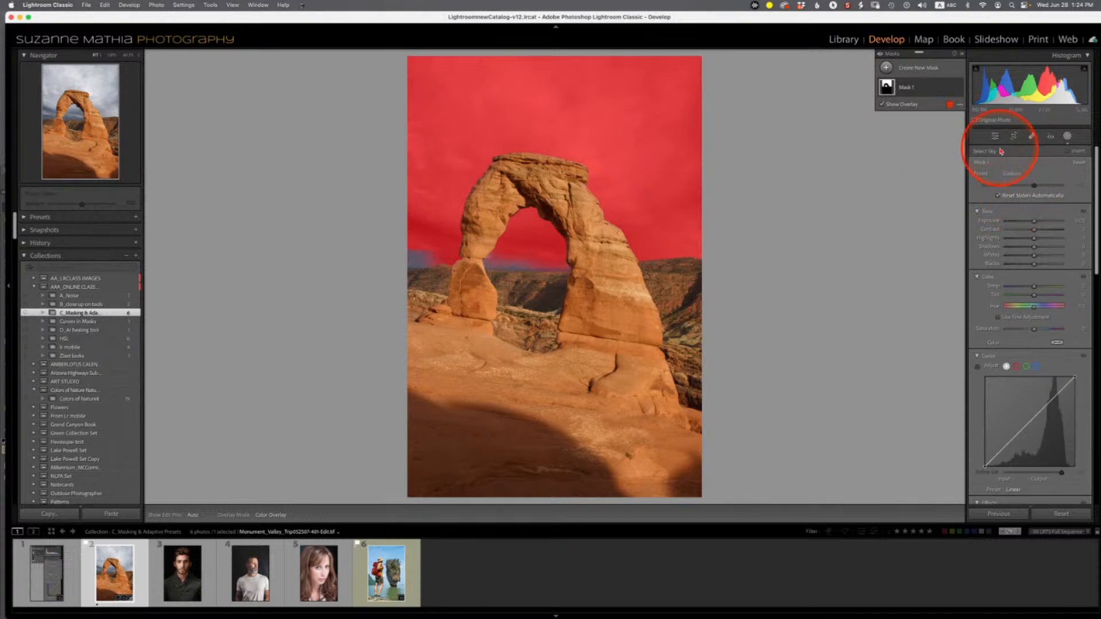
pyautogui.click(921, 94)
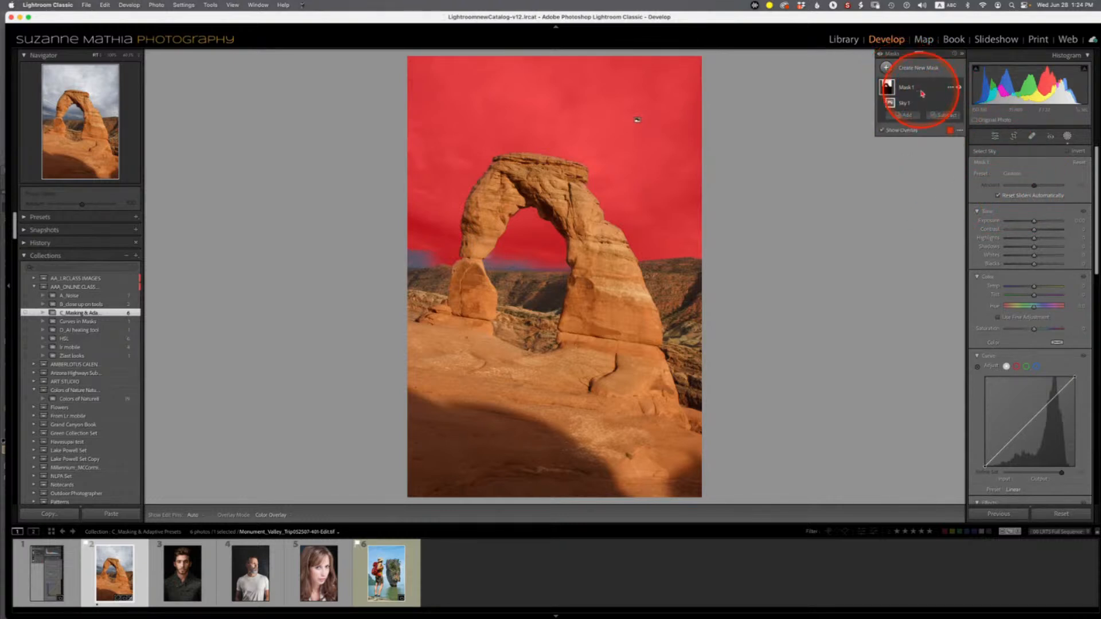
pyautogui.click(945, 118)
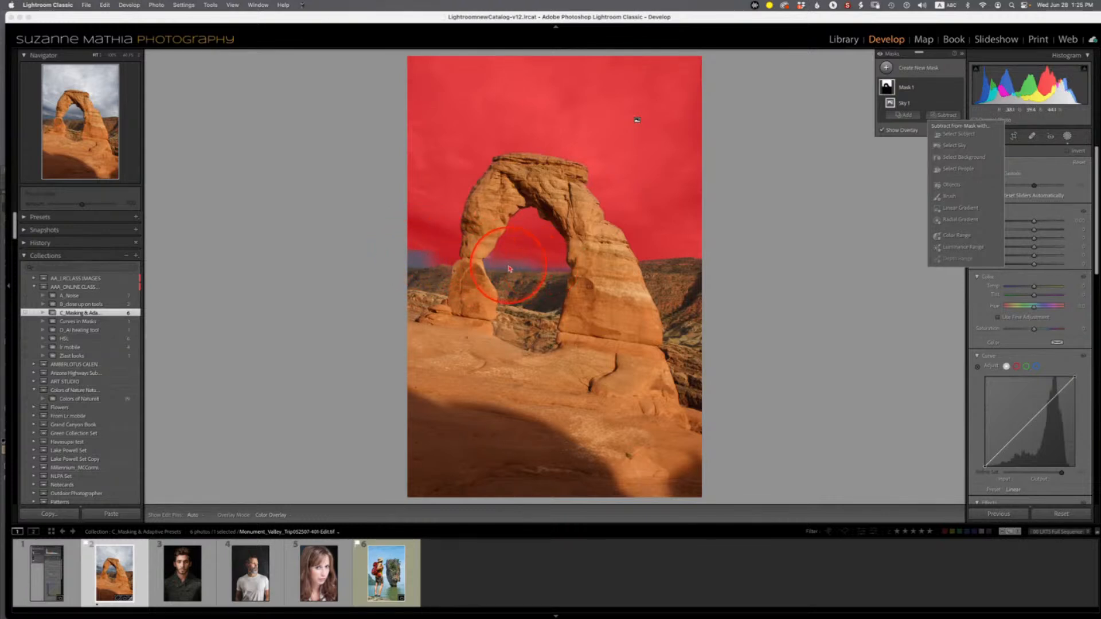
pyautogui.click(953, 211)
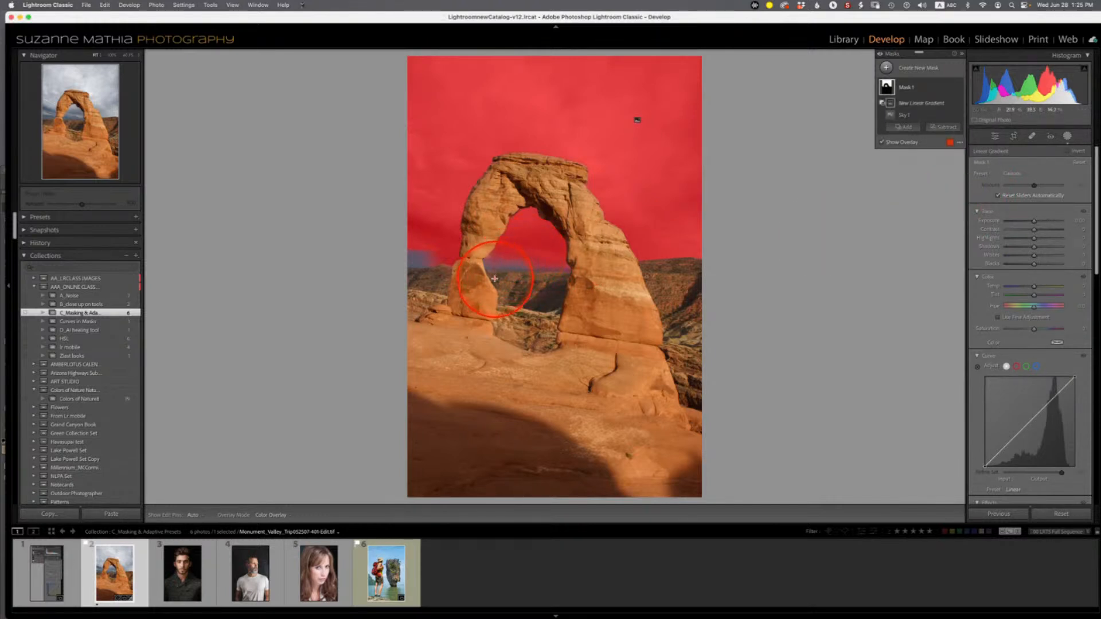
pyautogui.moveTo(494, 279); pyautogui.dragTo(504, 174)
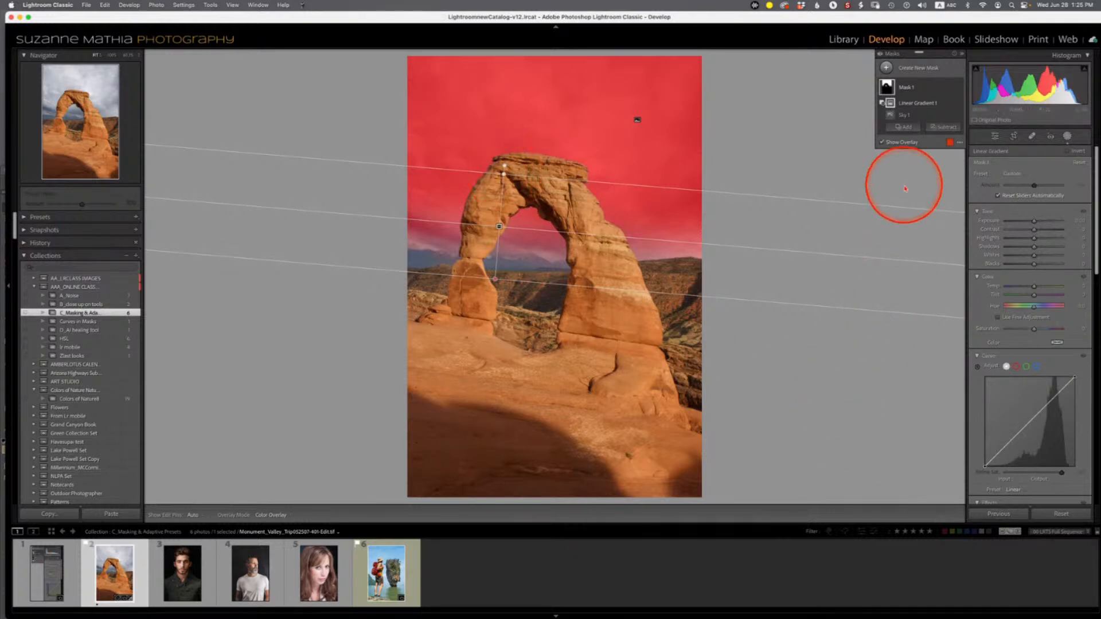
# - Set the sky mask's exposure to -0.75, raise its contrast and lower its highlights
pyautogui.click(1037, 224)
pyautogui.moveTo(1036, 223); pyautogui.dragTo(1034, 225)
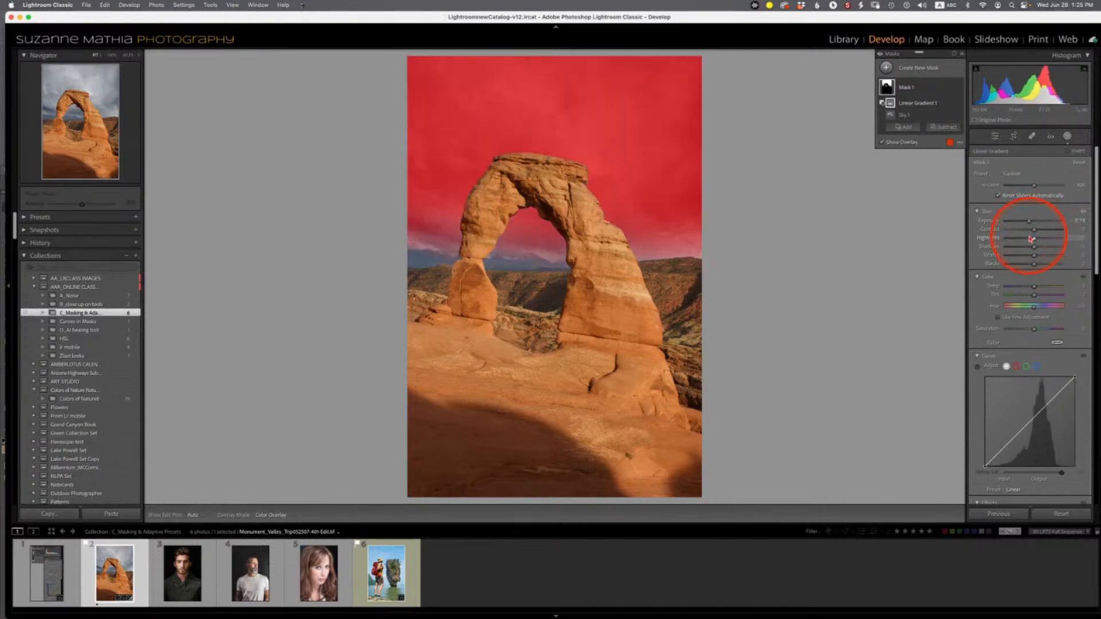
pyautogui.click(1035, 232)
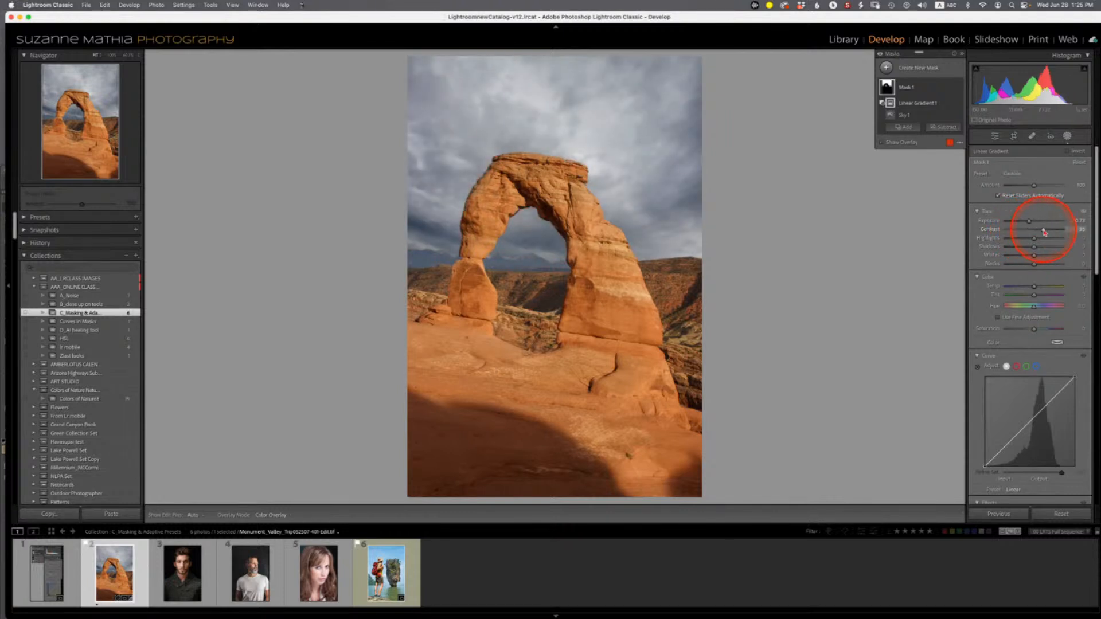
pyautogui.moveTo(1035, 242); pyautogui.dragTo(1024, 242)
pyautogui.click(1035, 241)
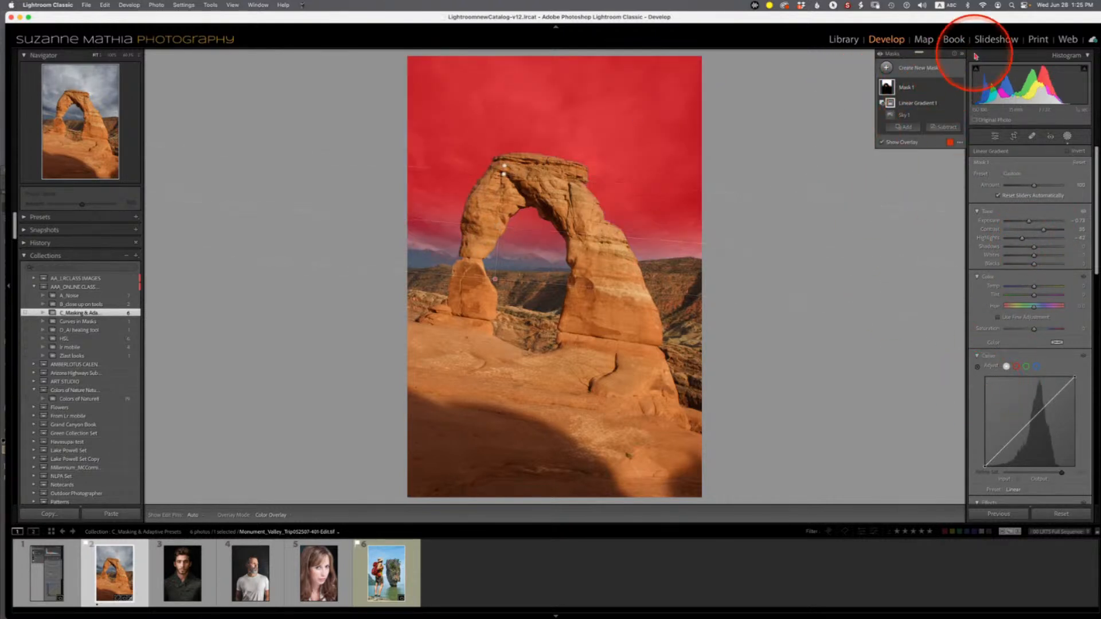
# - Create a new Objects mask by brushing over the arch and the rock below it
pyautogui.click(887, 68)
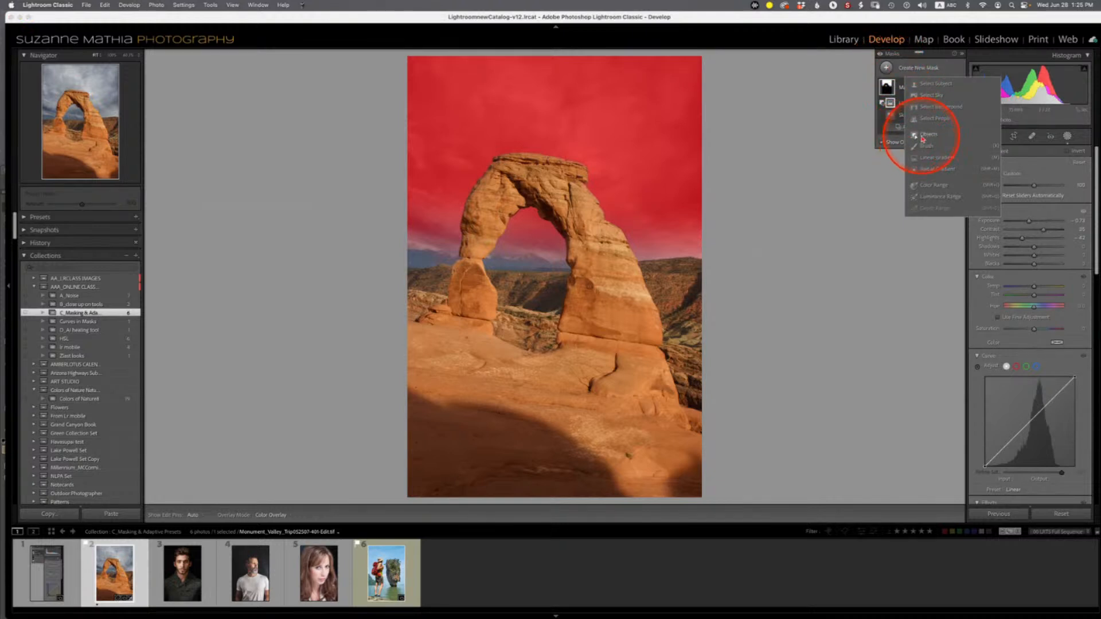
pyautogui.click(922, 136)
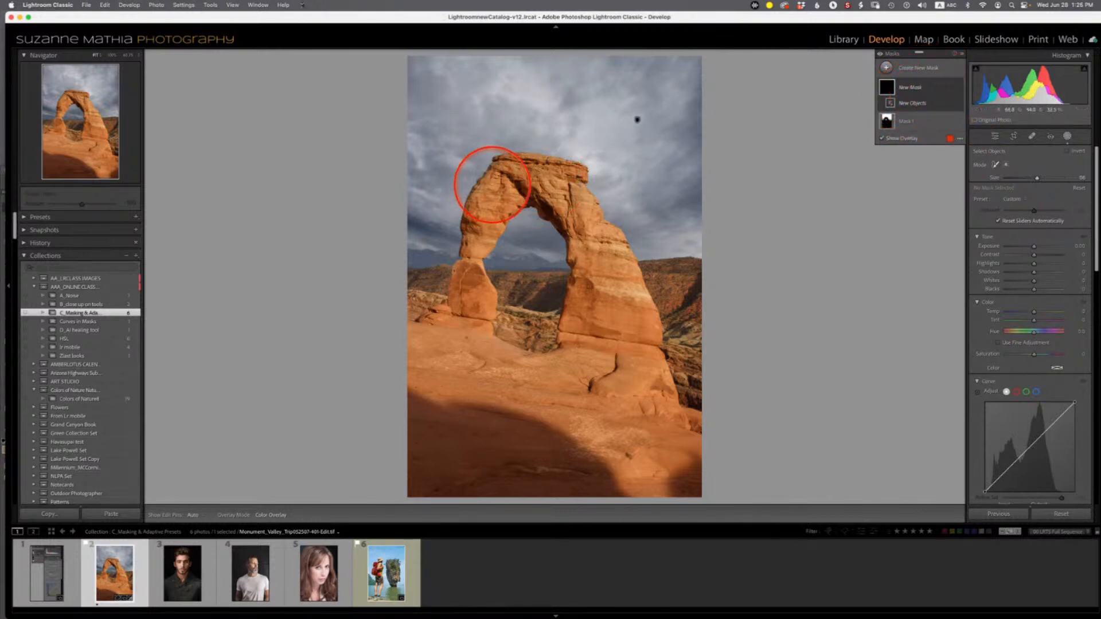
pyautogui.moveTo(500, 171)
pyautogui.mouseDown()
pyautogui.moveTo(478, 218)
pyautogui.moveTo(467, 296)
pyautogui.moveTo(423, 306)
pyautogui.moveTo(501, 340)
pyautogui.moveTo(629, 352)
pyautogui.moveTo(603, 224)
pyautogui.moveTo(558, 187)
pyautogui.mouseUp()
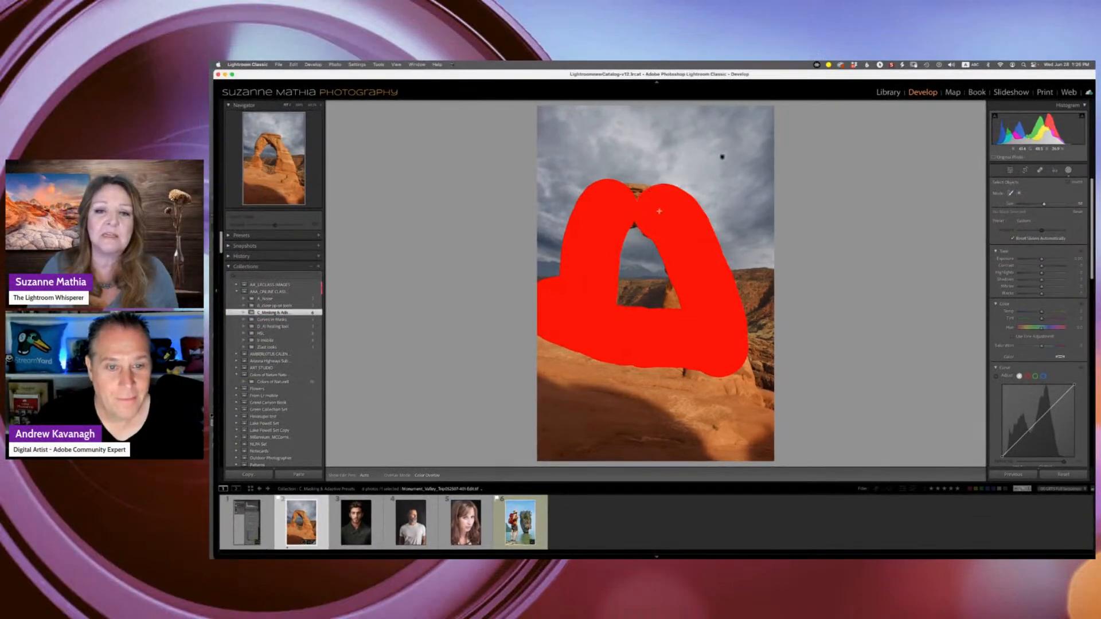
pyautogui.moveTo(659, 212)
pyautogui.mouseDown()
pyautogui.moveTo(631, 181)
pyautogui.moveTo(639, 238)
pyautogui.moveTo(729, 391)
pyautogui.mouseUp()
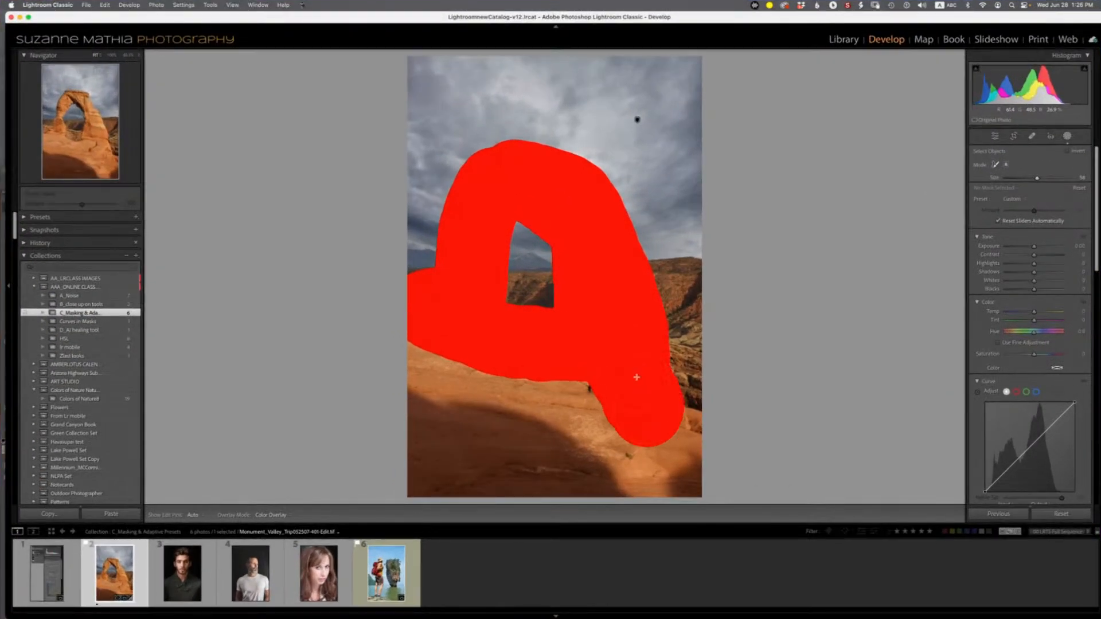
pyautogui.moveTo(636, 377)
pyautogui.mouseDown()
pyautogui.moveTo(655, 438)
pyautogui.moveTo(697, 486)
pyautogui.moveTo(635, 457)
pyautogui.moveTo(594, 406)
pyautogui.moveTo(432, 373)
pyautogui.moveTo(414, 357)
pyautogui.moveTo(413, 375)
pyautogui.moveTo(544, 422)
pyautogui.mouseUp()
pyautogui.moveTo(641, 464)
pyautogui.mouseDown()
pyautogui.moveTo(405, 437)
pyautogui.moveTo(516, 504)
pyautogui.moveTo(732, 508)
pyautogui.moveTo(853, 484)
pyautogui.mouseUp()
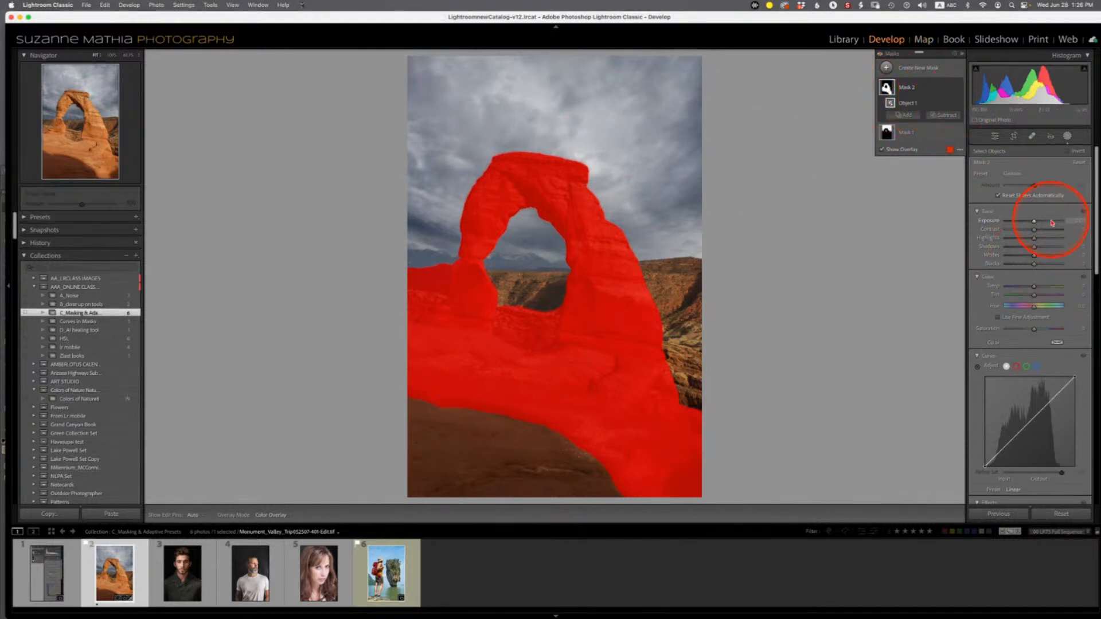
# - Raise the arch mask's contrast and temperature, toggling the mask overlay on and off to check
pyautogui.press('o')
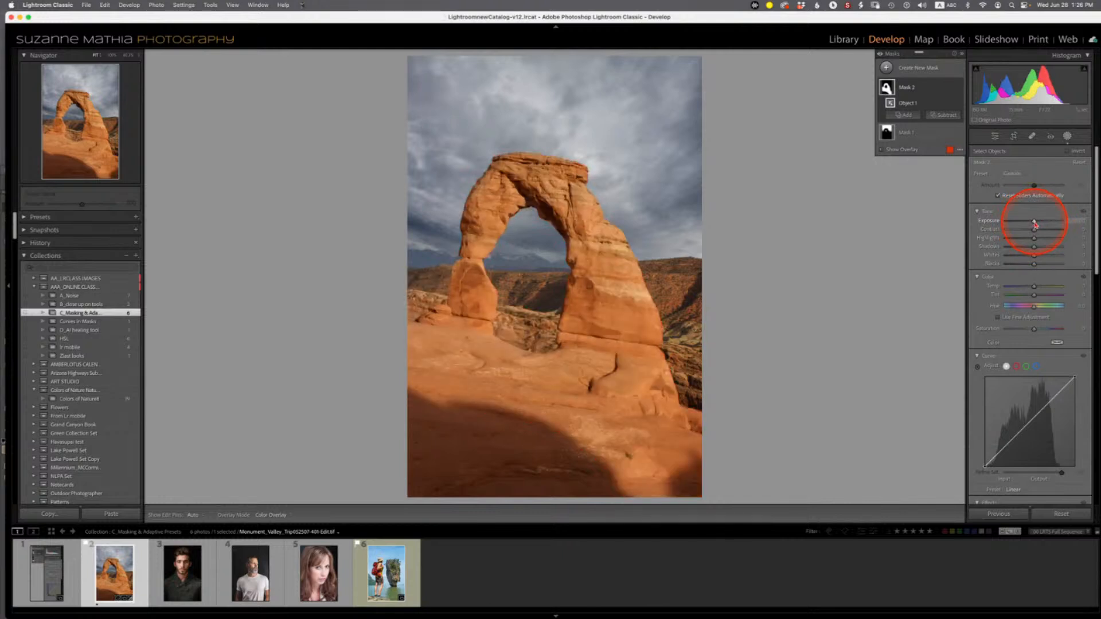
pyautogui.moveTo(1035, 222); pyautogui.dragTo(1034, 223)
pyautogui.press('o')
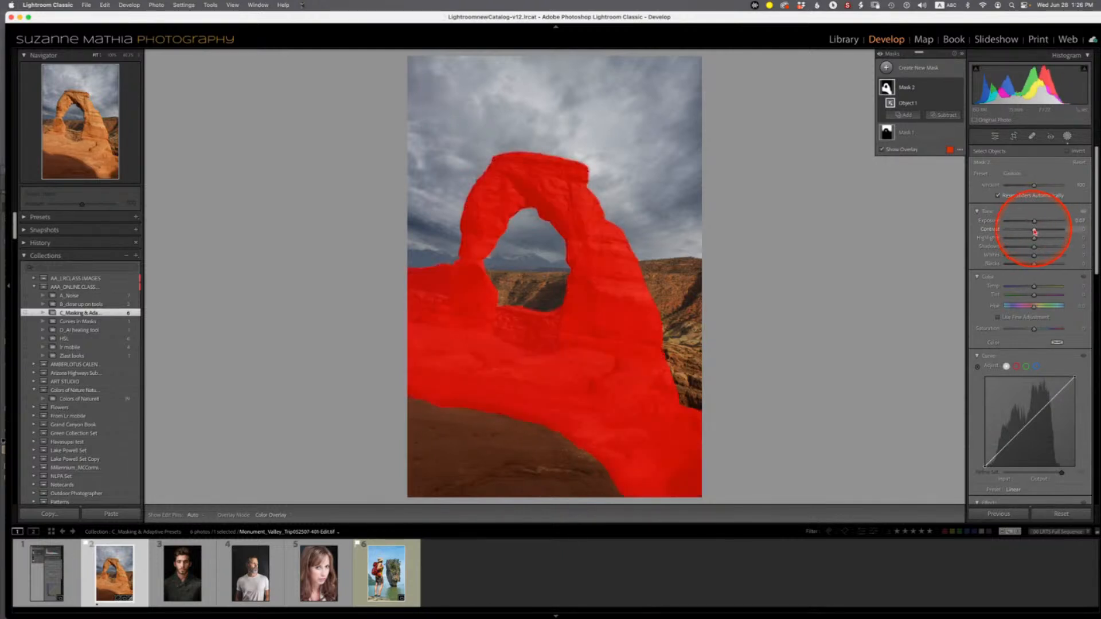
pyautogui.press('o')
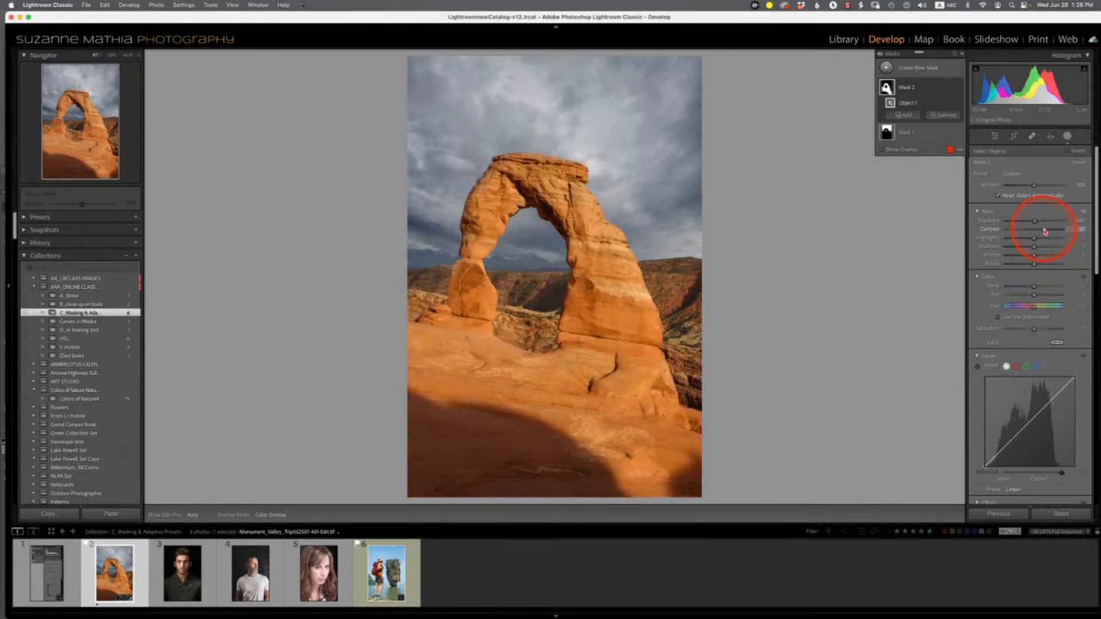
pyautogui.press('o')
pyautogui.press('o')
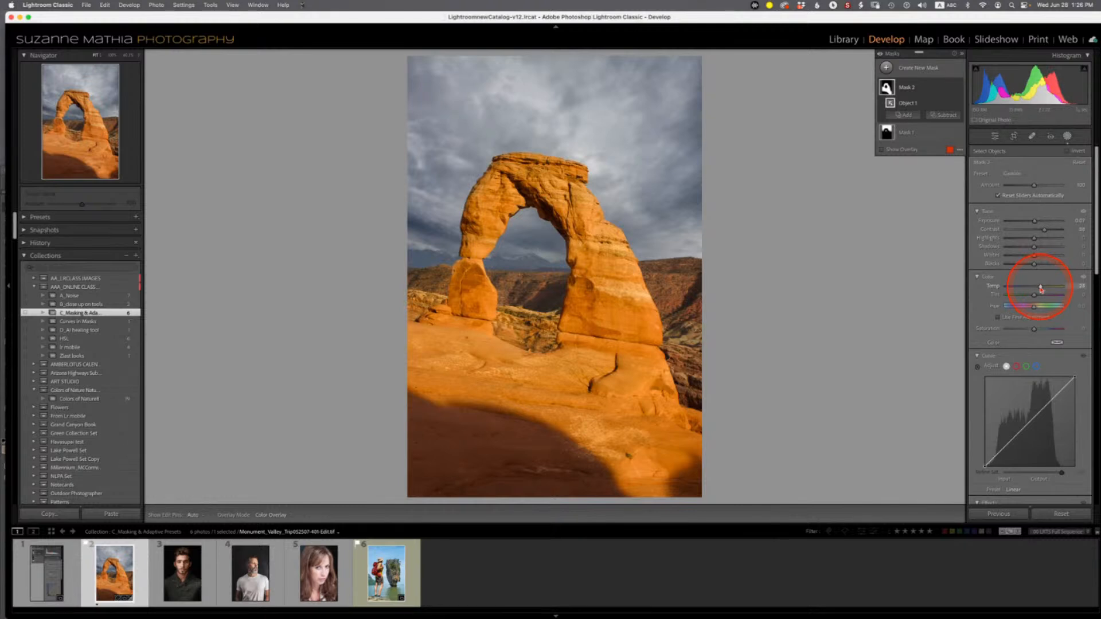
pyautogui.press('o')
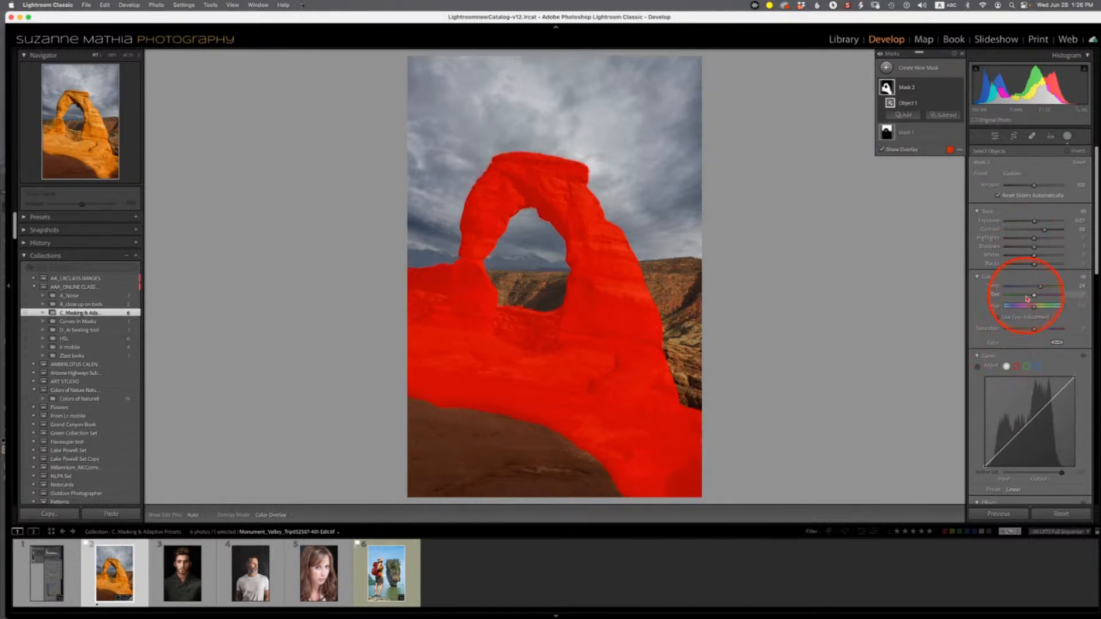
# - Hide the mask overlay and compare the arch photo's before and after views
pyautogui.scroll(-4, 1022, 377)
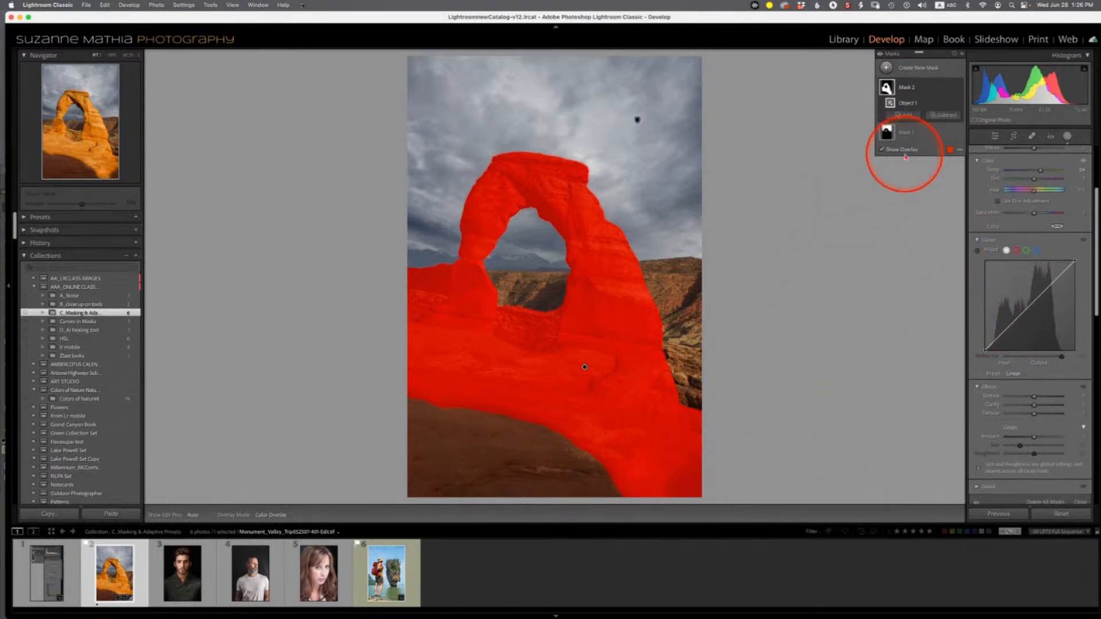
pyautogui.click(882, 150)
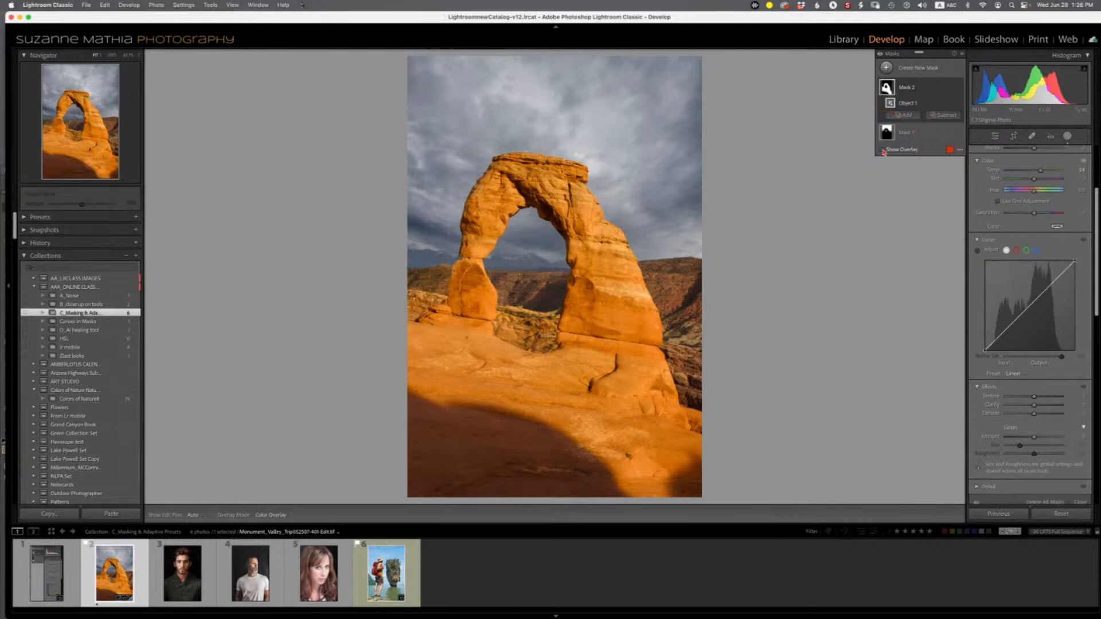
pyautogui.press('\\')
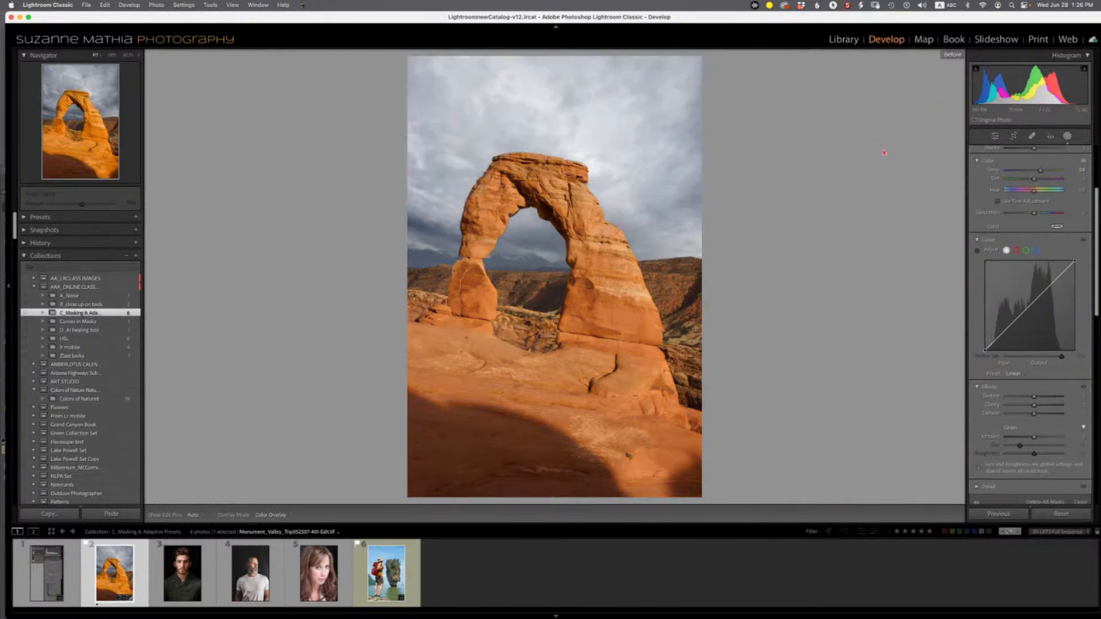
pyautogui.press('\\')
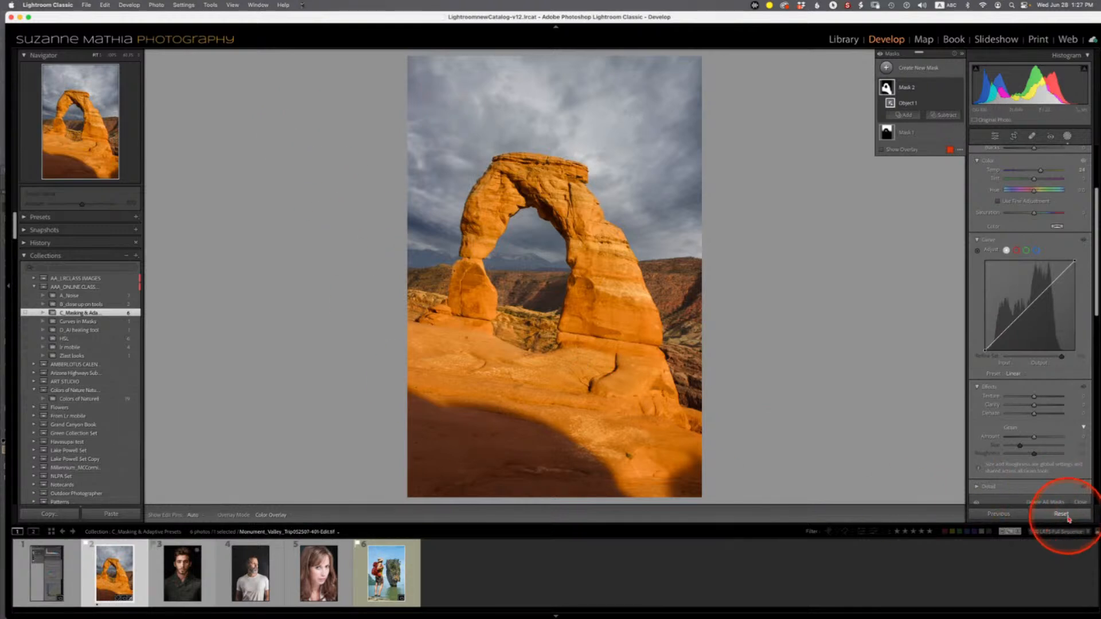
# - Reset the photo's develop settings and expand the History panel
pyautogui.click(1067, 519)
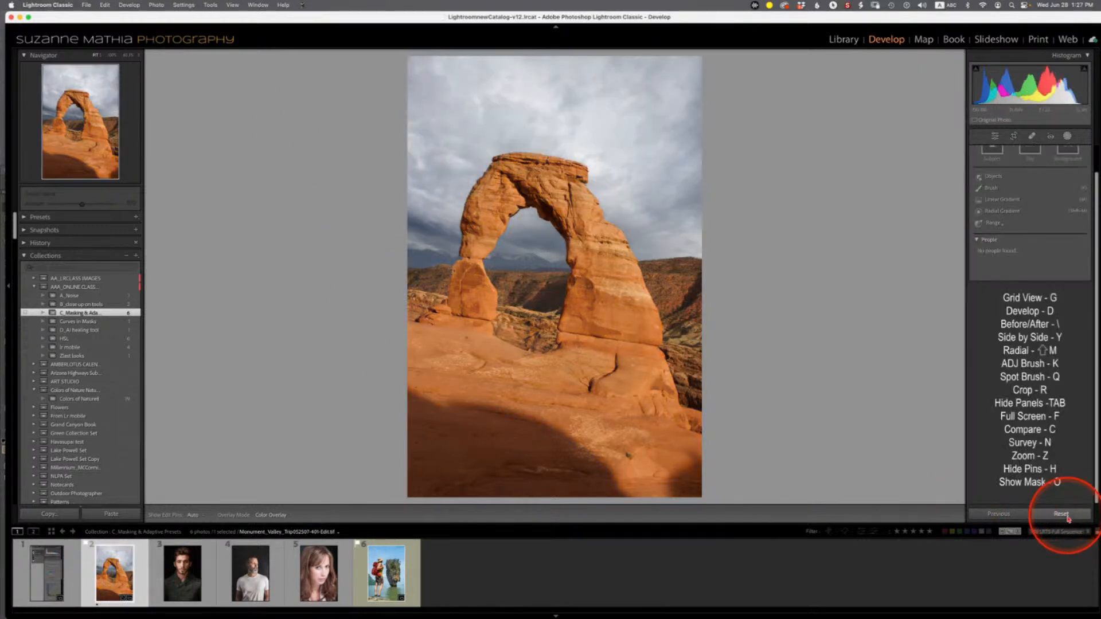
pyautogui.click(22, 244)
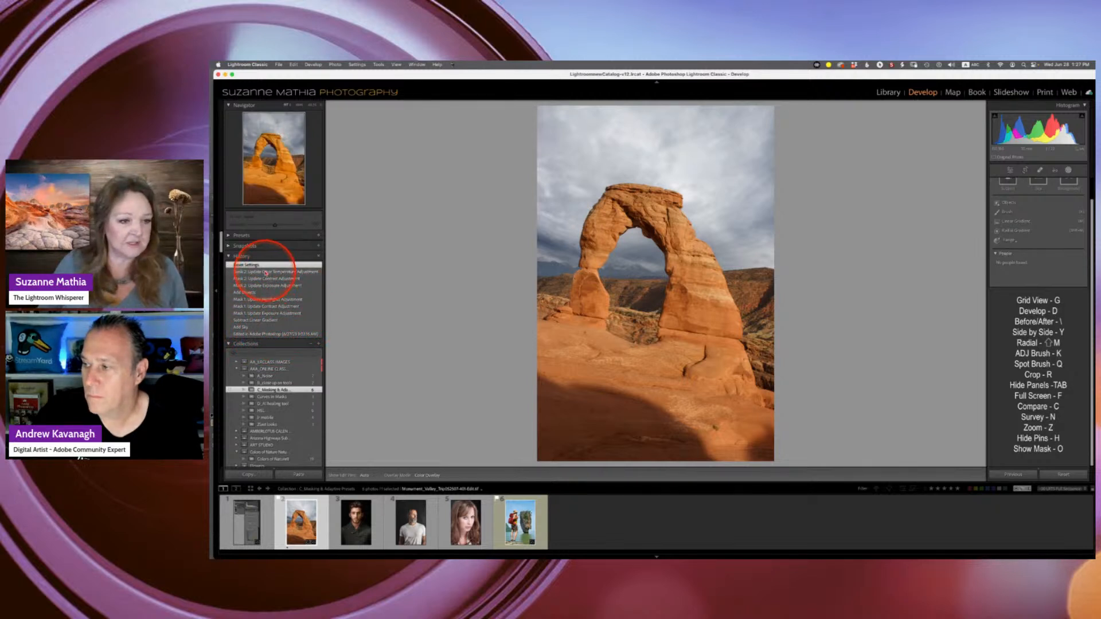
# - Select an earlier edited state in the History panel, then return to the Reset Settings state
pyautogui.click(278, 271)
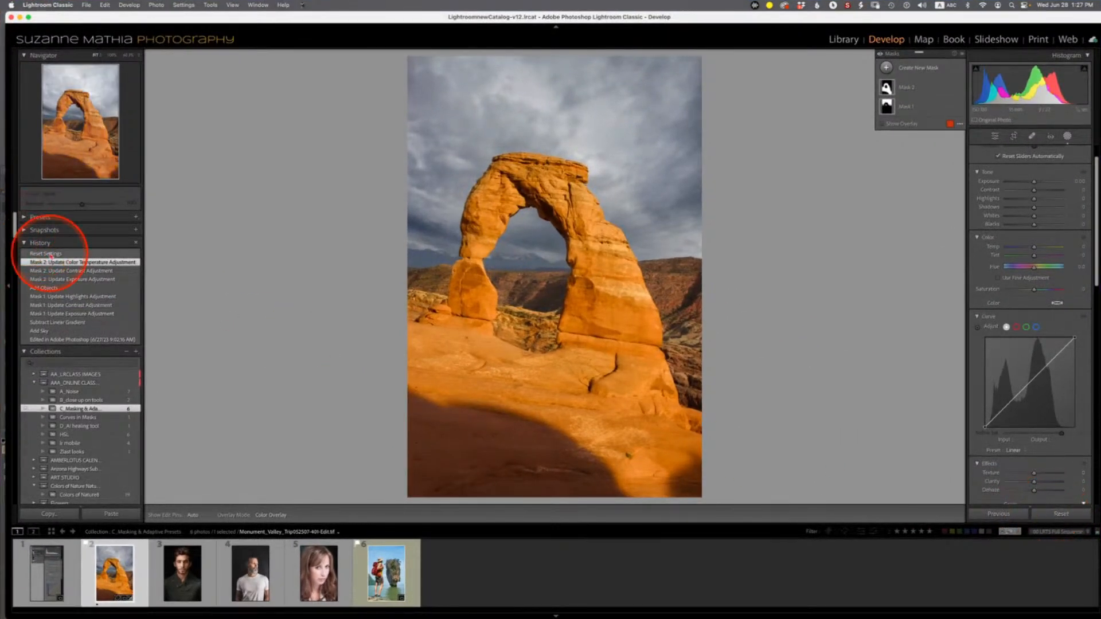
pyautogui.click(50, 254)
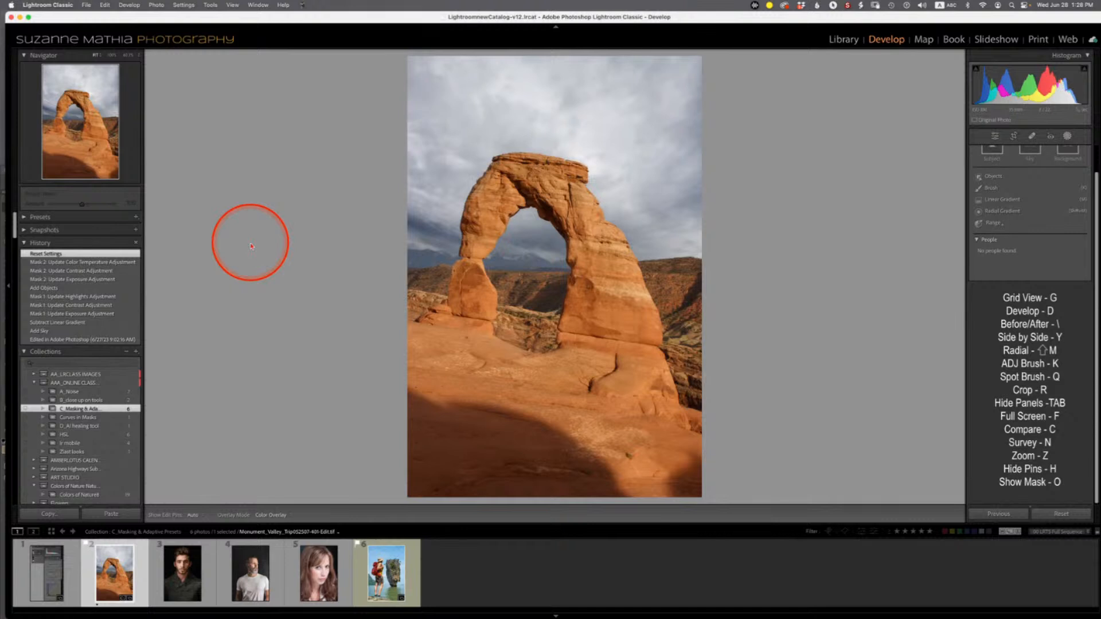
# - Open the Presets panel and apply the Adaptive Sky Blue Drama preset to the arch photo
pyautogui.click(24, 218)
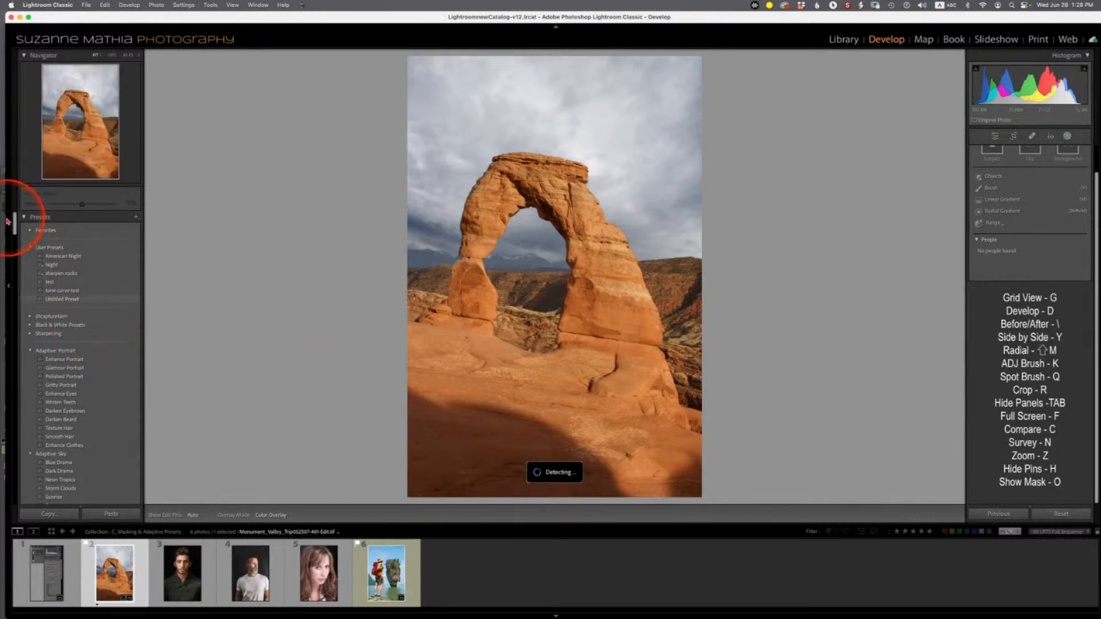
pyautogui.moveTo(15, 220); pyautogui.dragTo(14, 233)
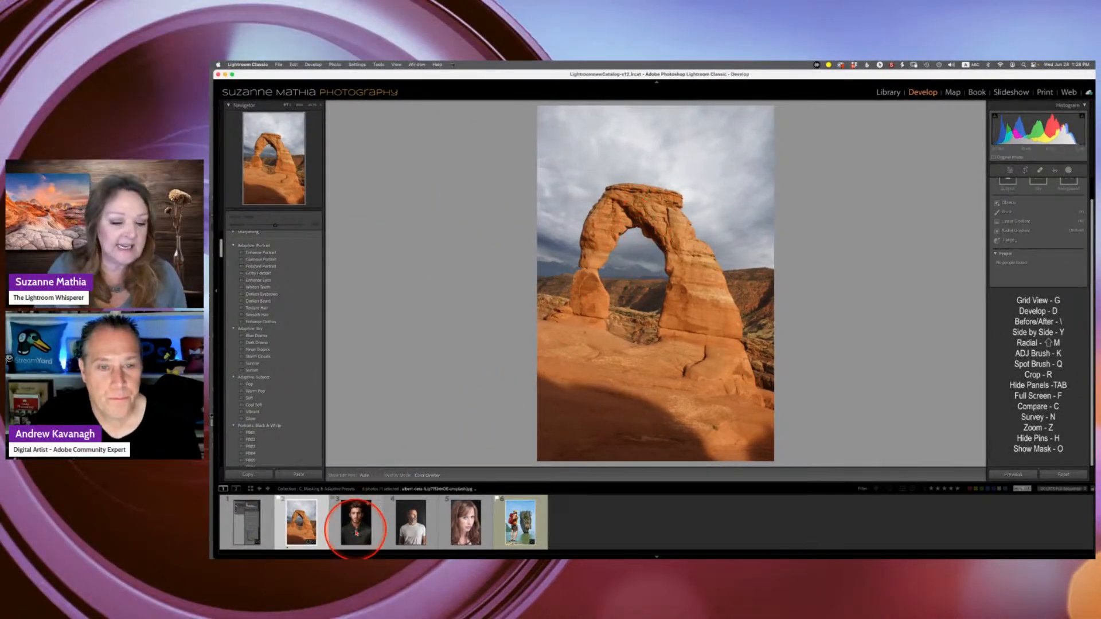
pyautogui.click(357, 523)
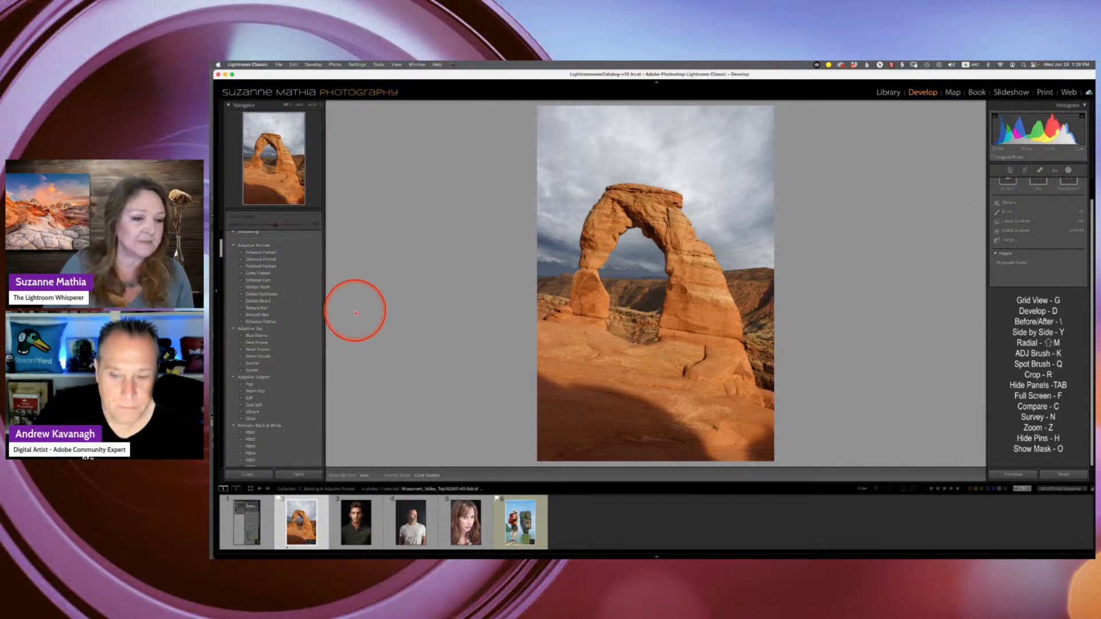
pyautogui.click(262, 335)
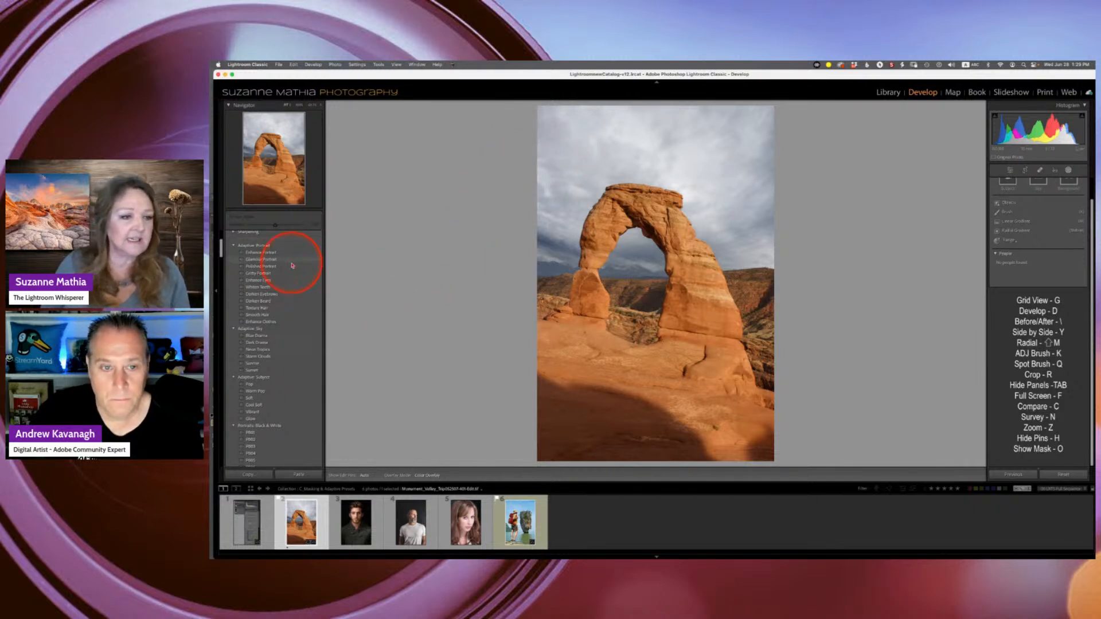
pyautogui.click(257, 336)
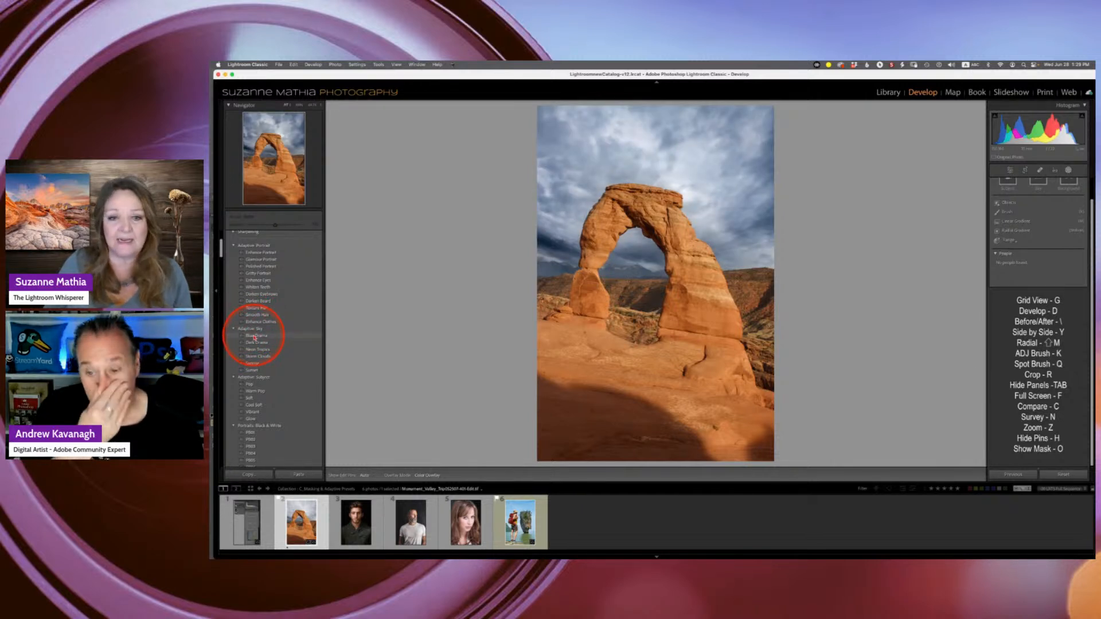
pyautogui.click(255, 337)
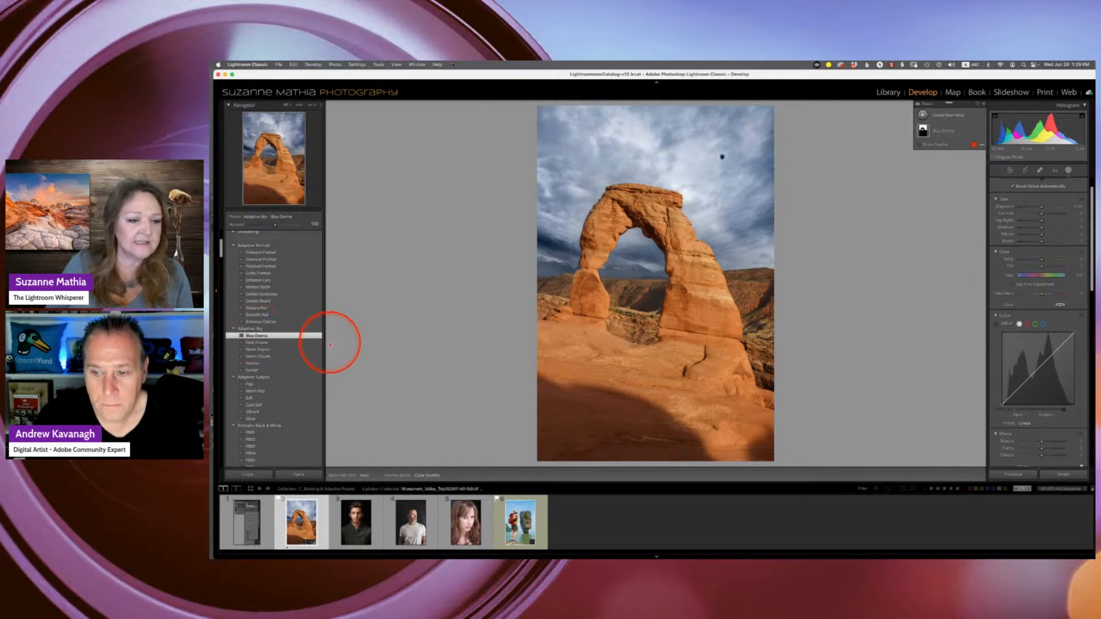
# - Try the Adaptive Subject Pop and Warm Pop presets on the arch photo, then reset its develop settings
pyautogui.click(253, 385)
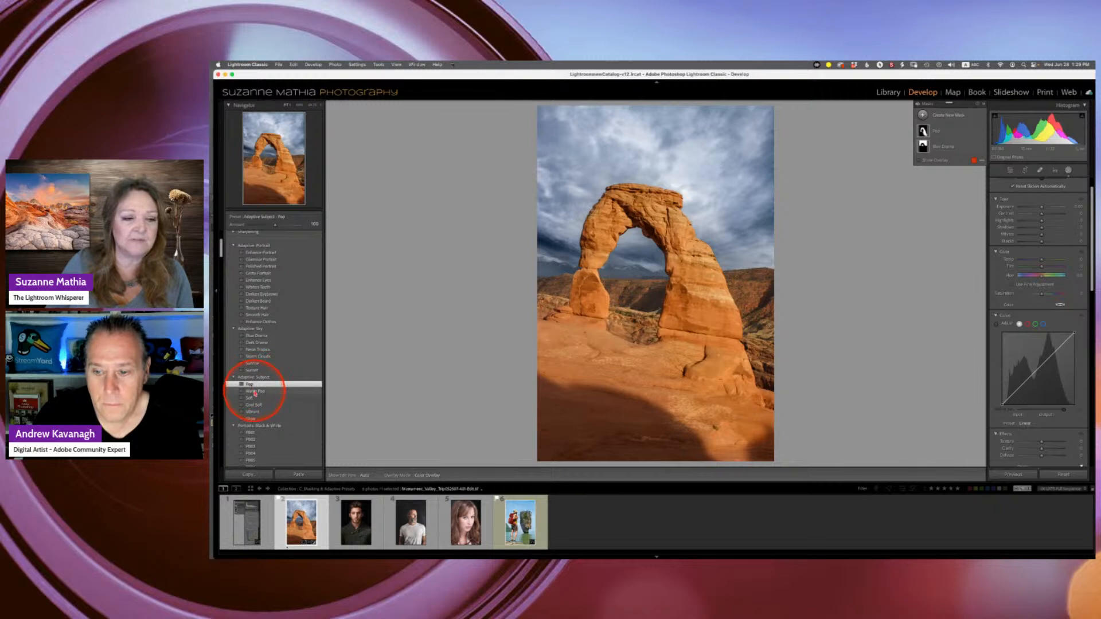
pyautogui.click(255, 392)
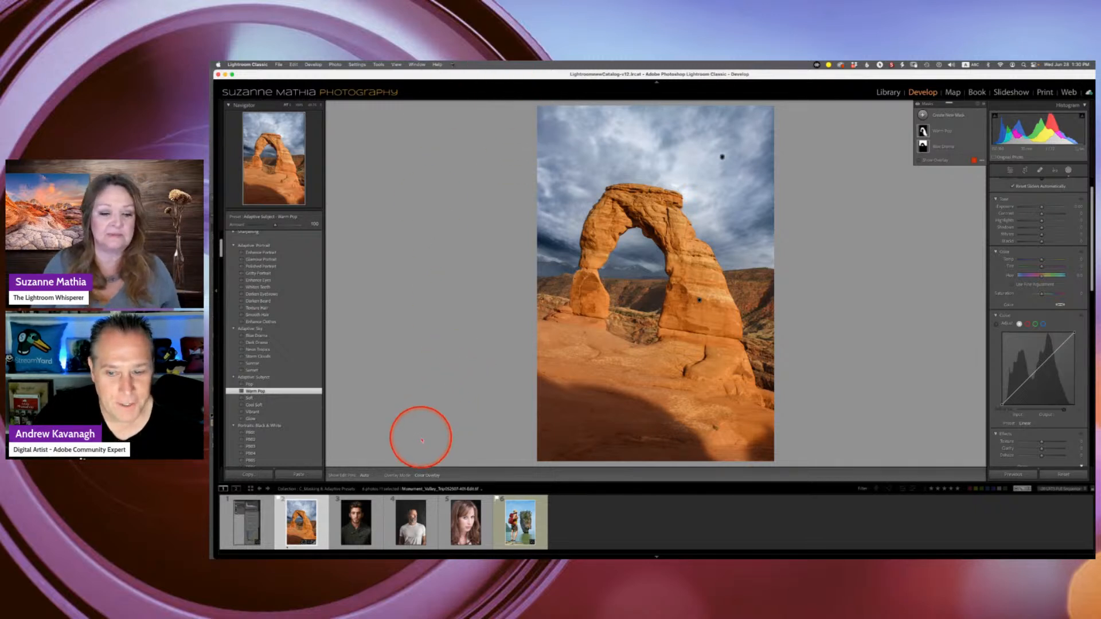
pyautogui.click(1062, 475)
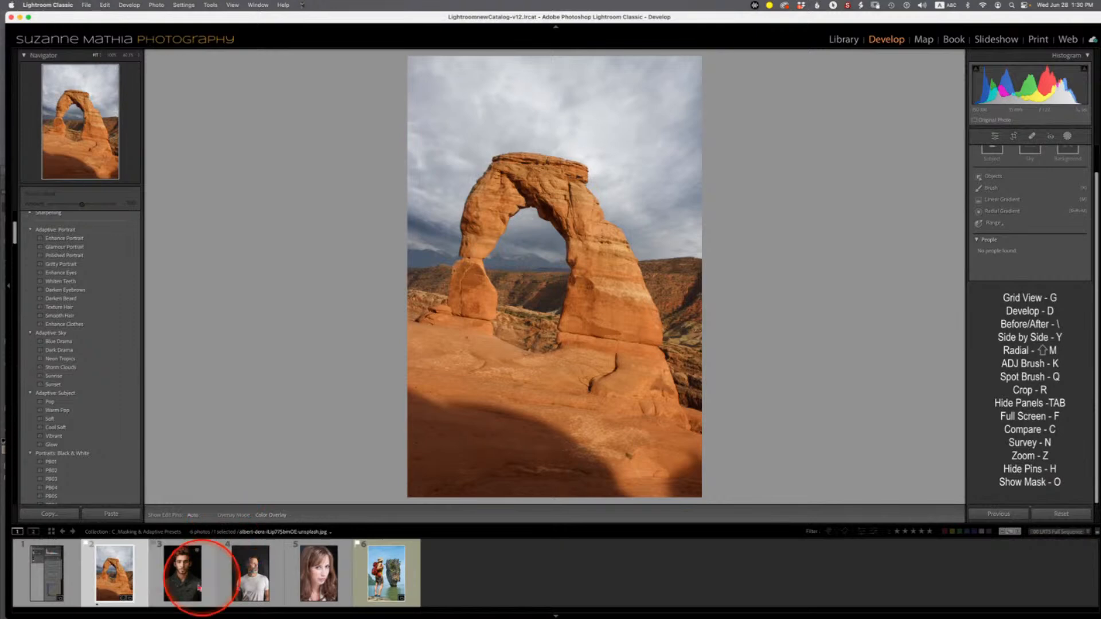
# - Open the male portrait photo and apply the Adaptive Portrait Darken Beard preset
pyautogui.click(182, 579)
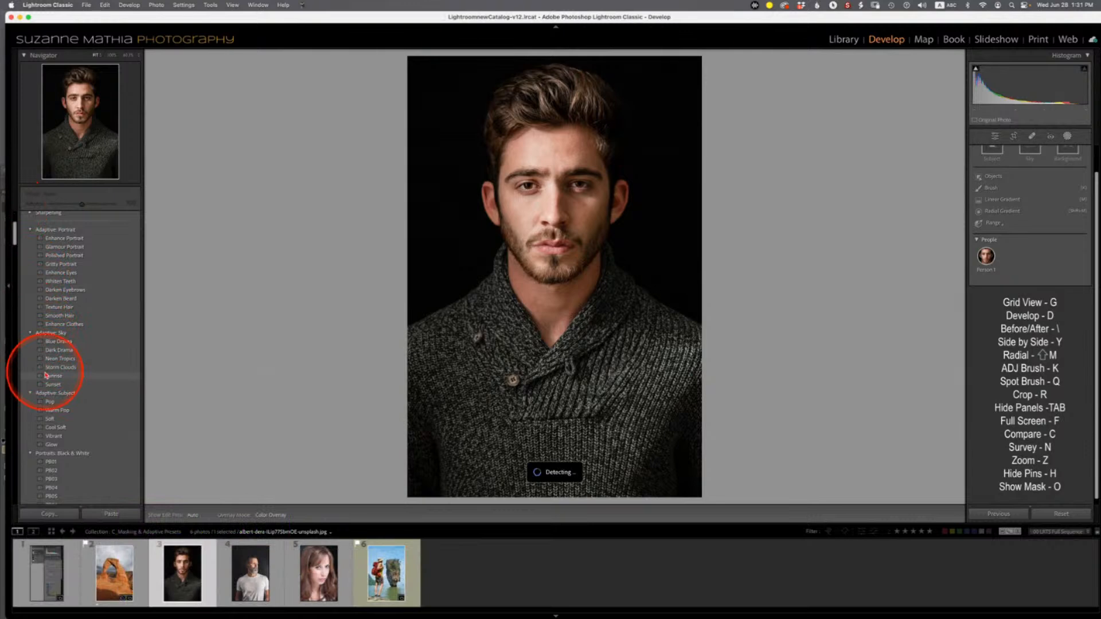
pyautogui.scroll(-3, 43, 367)
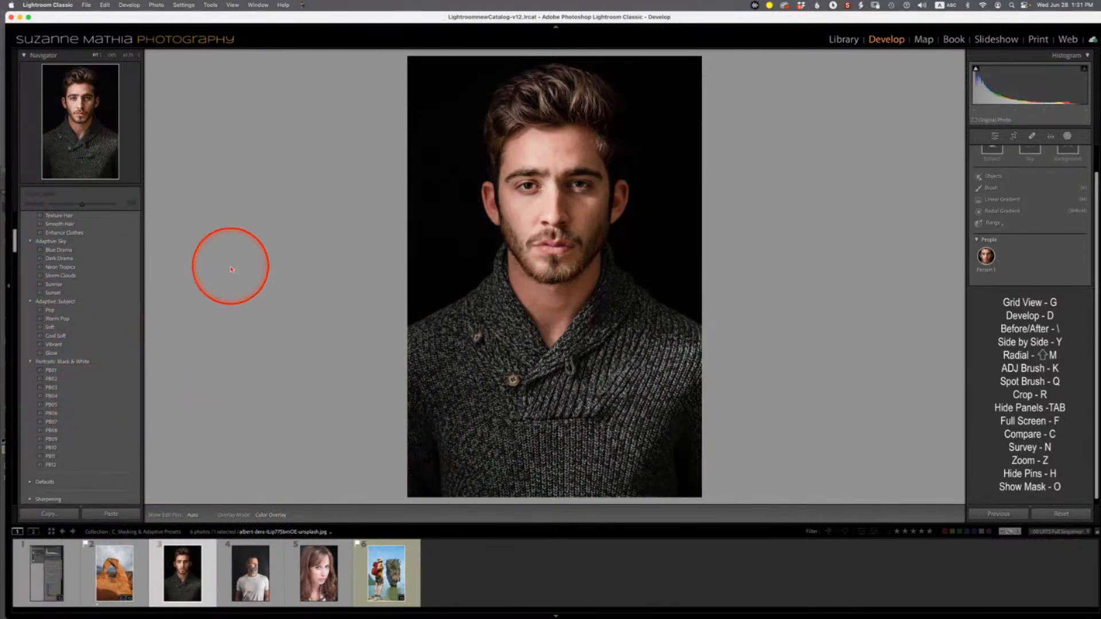
pyautogui.scroll(5, 118, 302)
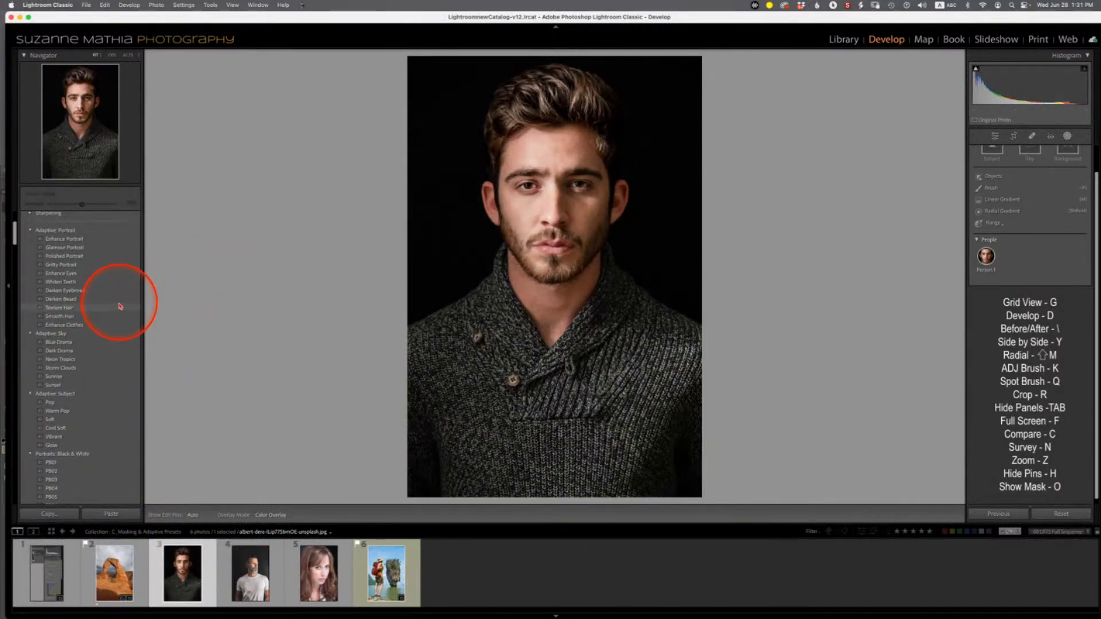
pyautogui.scroll(2, 52, 241)
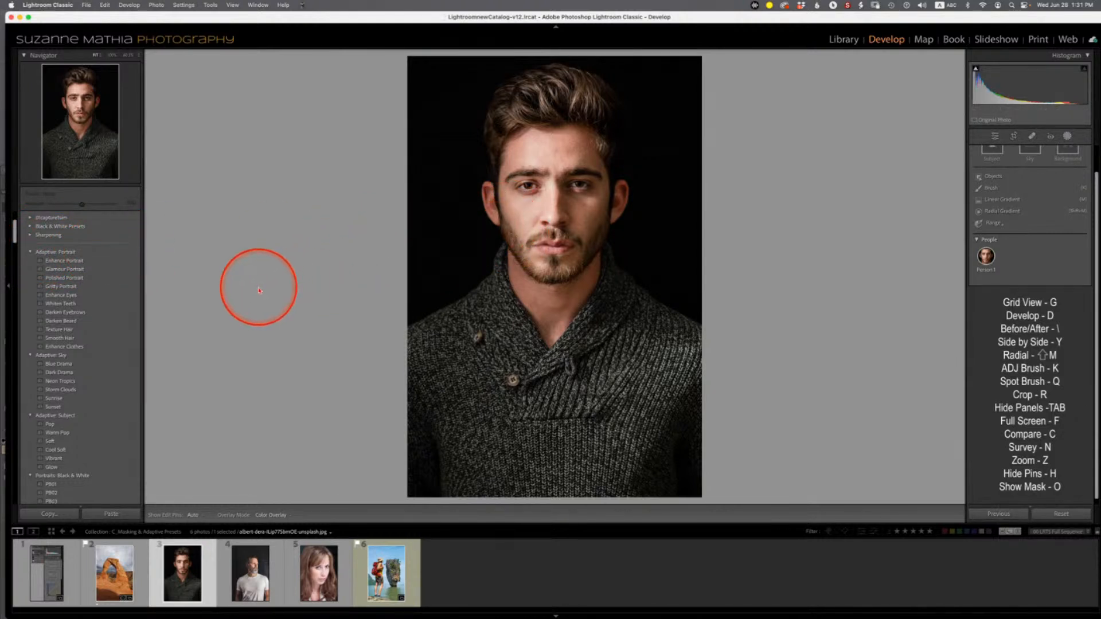
pyautogui.click(66, 322)
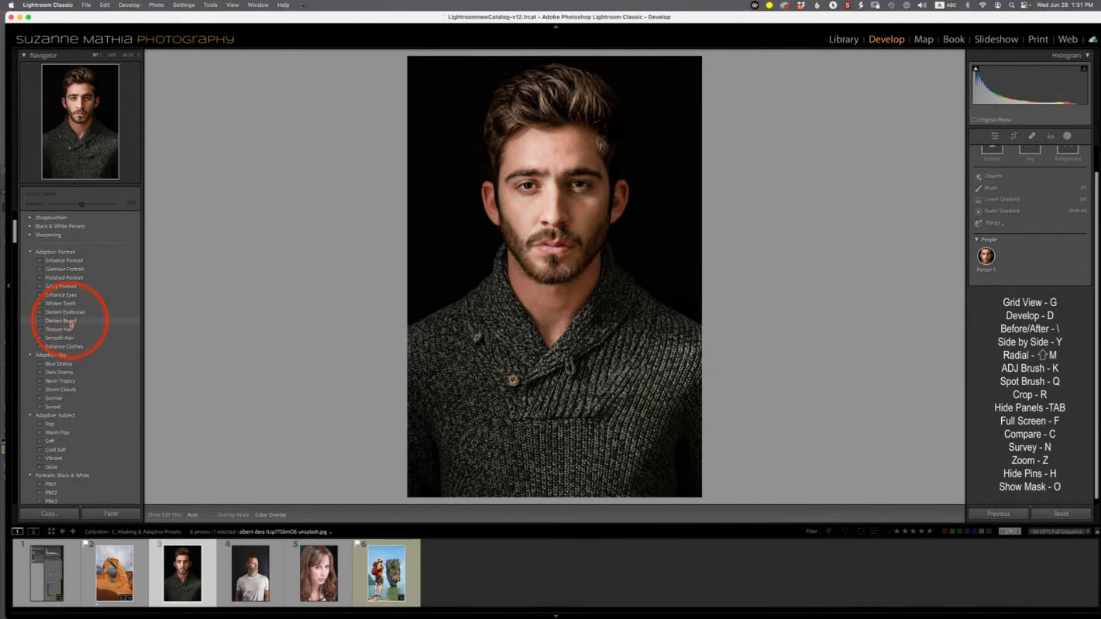
pyautogui.click(71, 322)
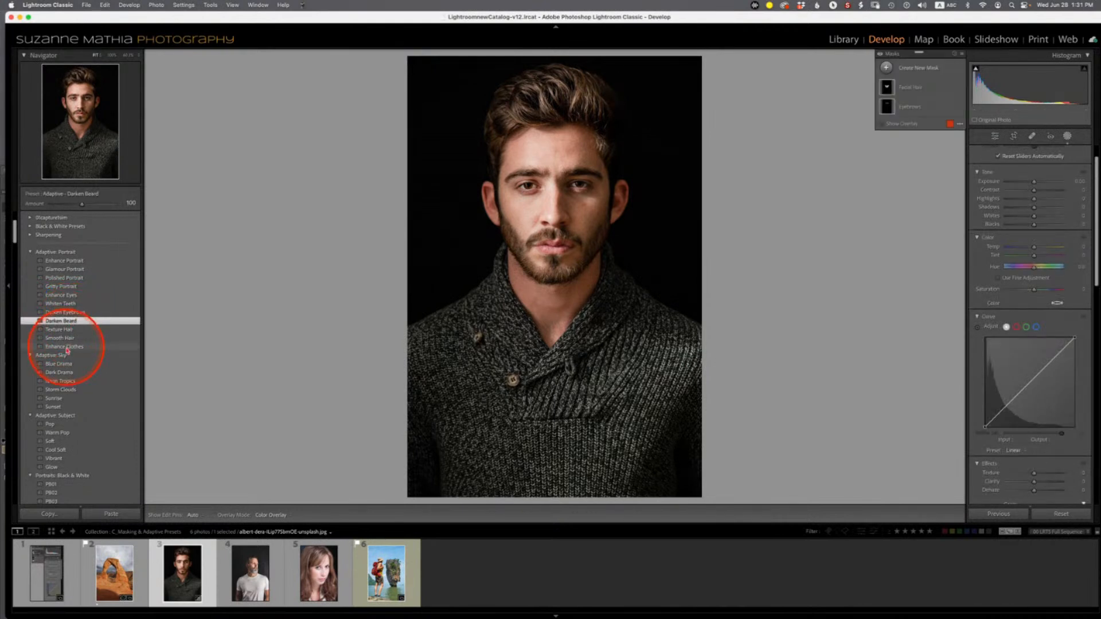
# - Apply the Enhance Clothes, Texture Hair and Gritty Portrait adaptive presets to the portrait
pyautogui.click(66, 347)
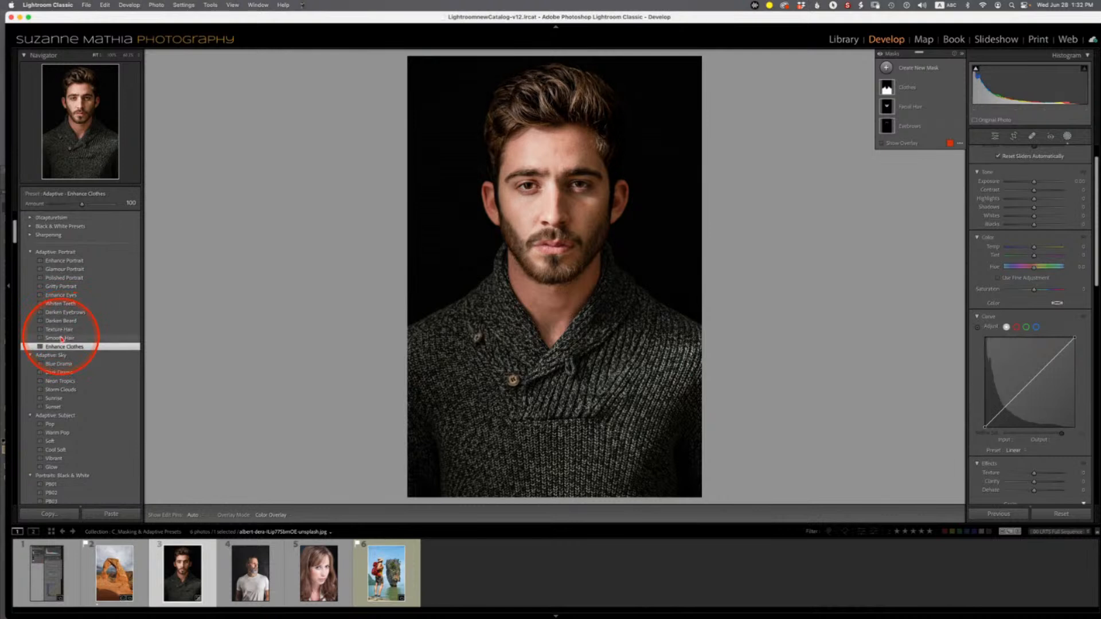
pyautogui.click(64, 330)
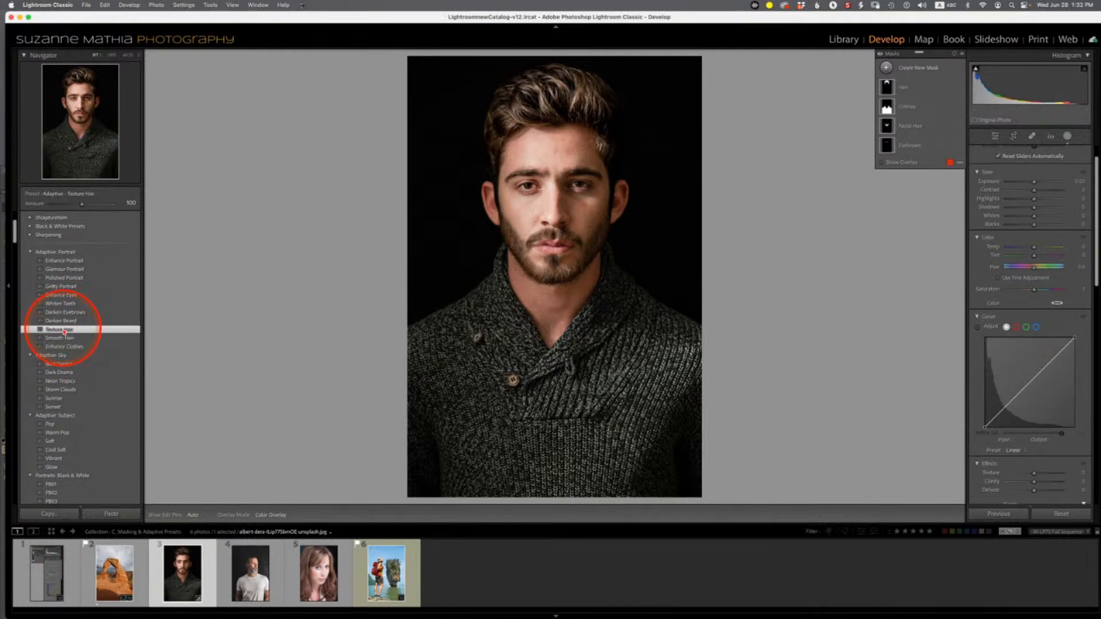
pyautogui.click(70, 286)
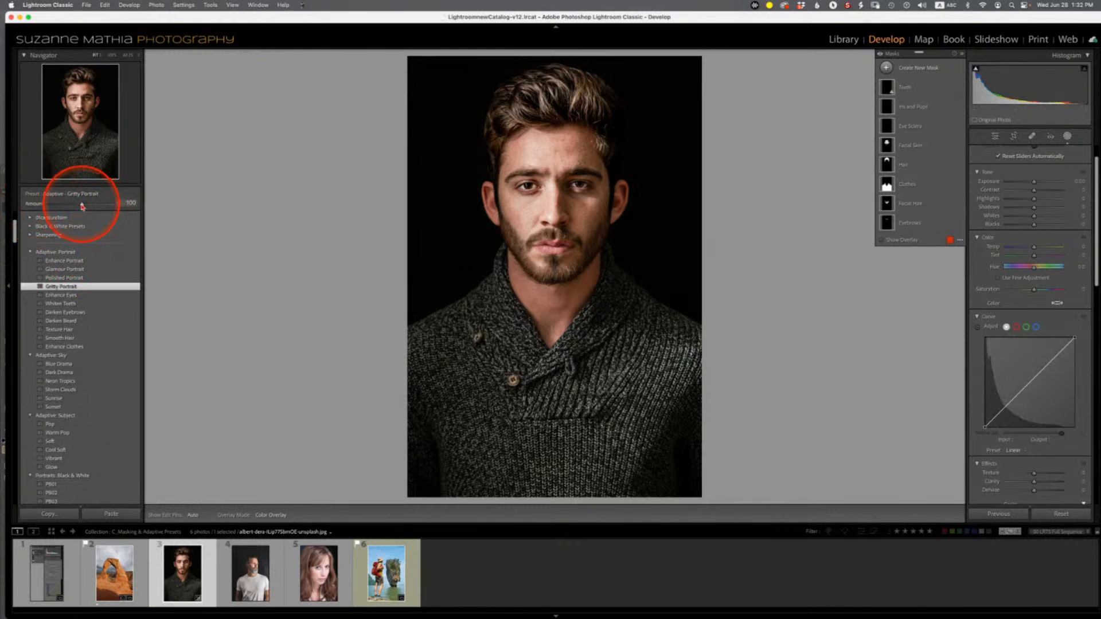
# - Raise the Gritty Portrait preset amount to 200
pyautogui.moveTo(81, 206); pyautogui.dragTo(311, 258)
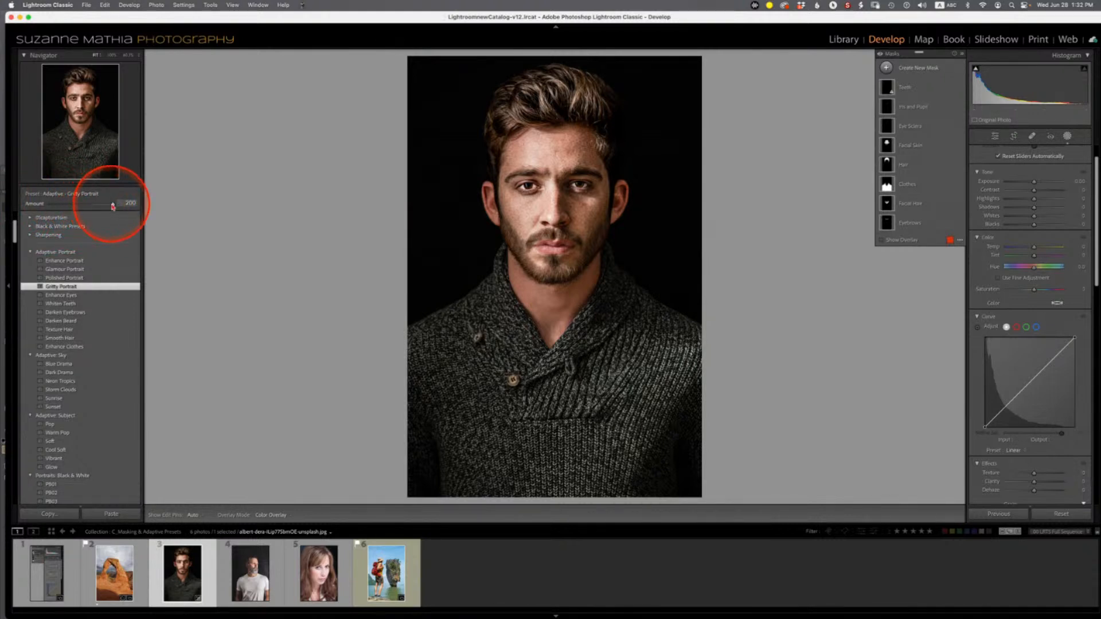
pyautogui.moveTo(112, 206); pyautogui.dragTo(165, 209)
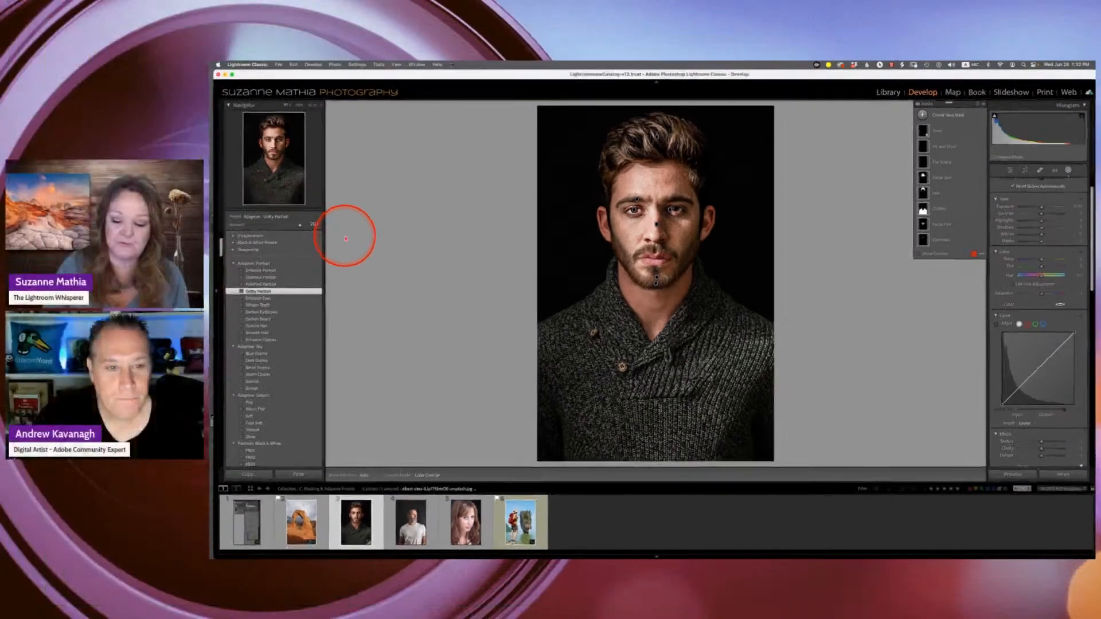
# - Compare the portrait's before and after views, including the side-by-side view
pyautogui.press('\\')
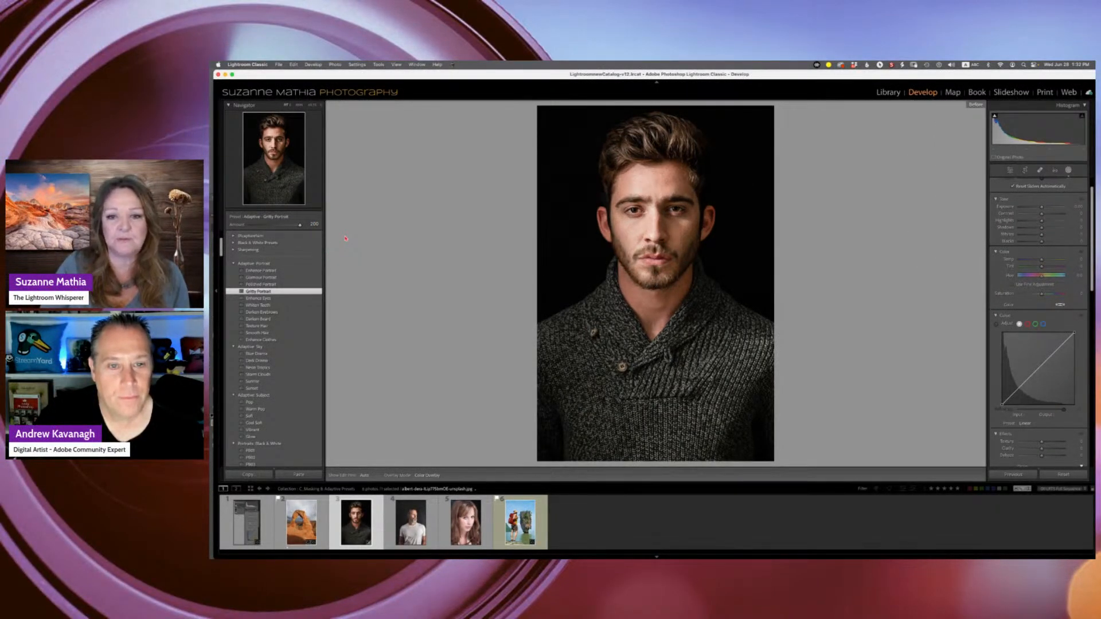
pyautogui.press('\\')
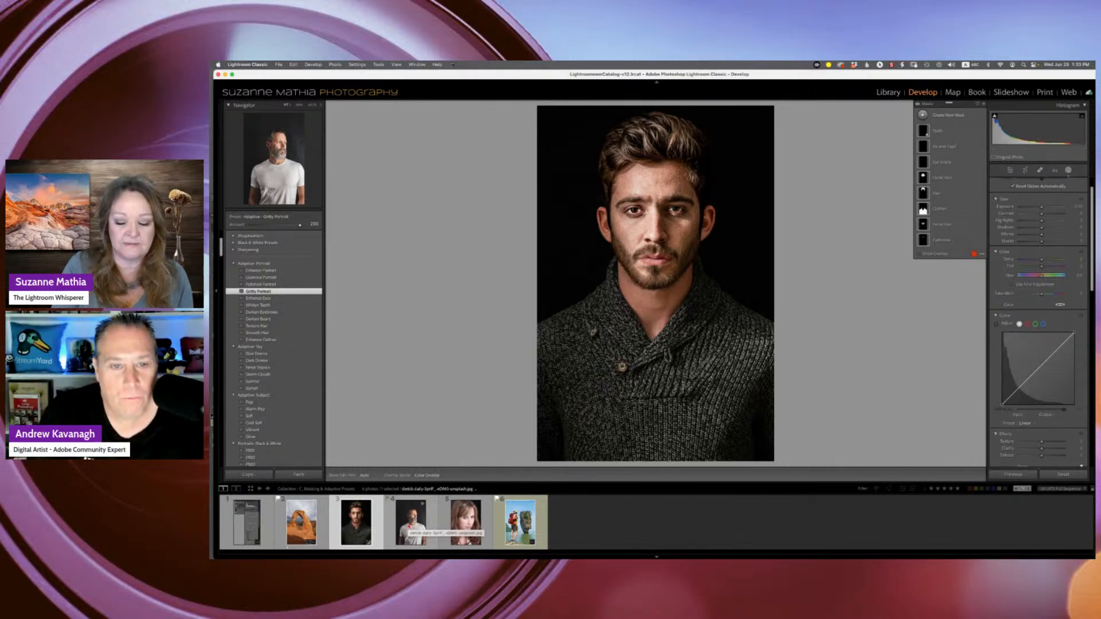
pyautogui.press('y')
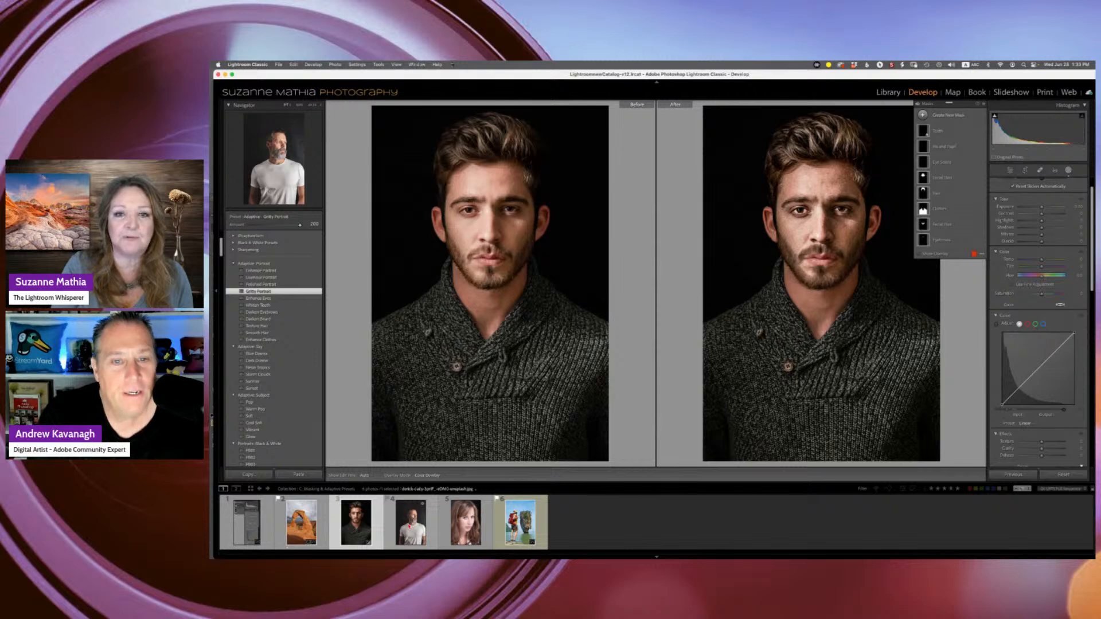
pyautogui.press('y')
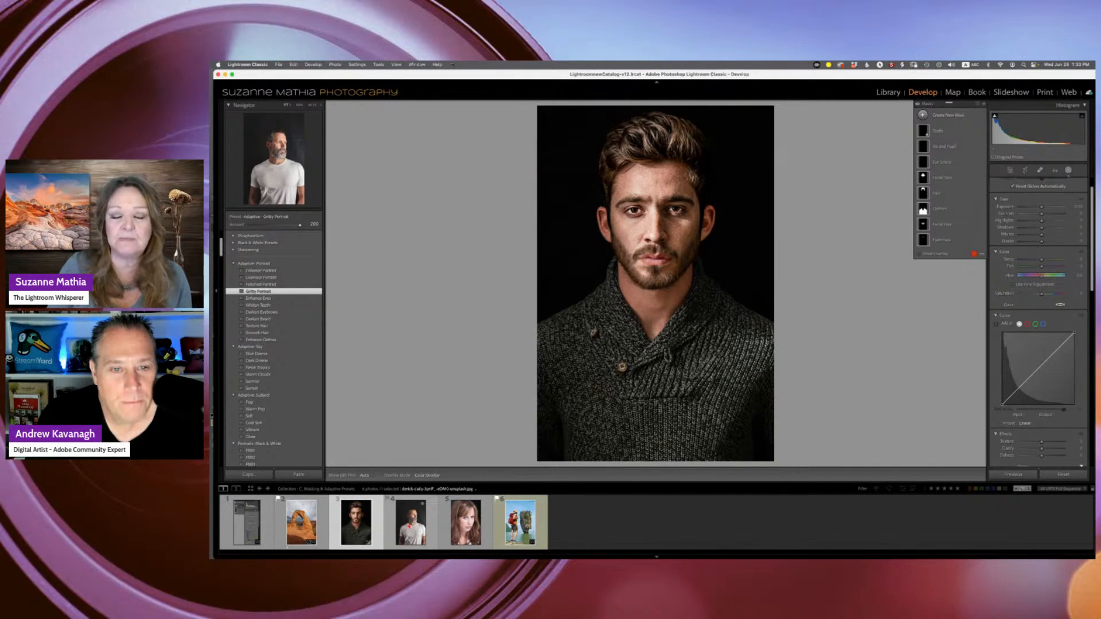
pyautogui.press('\\')
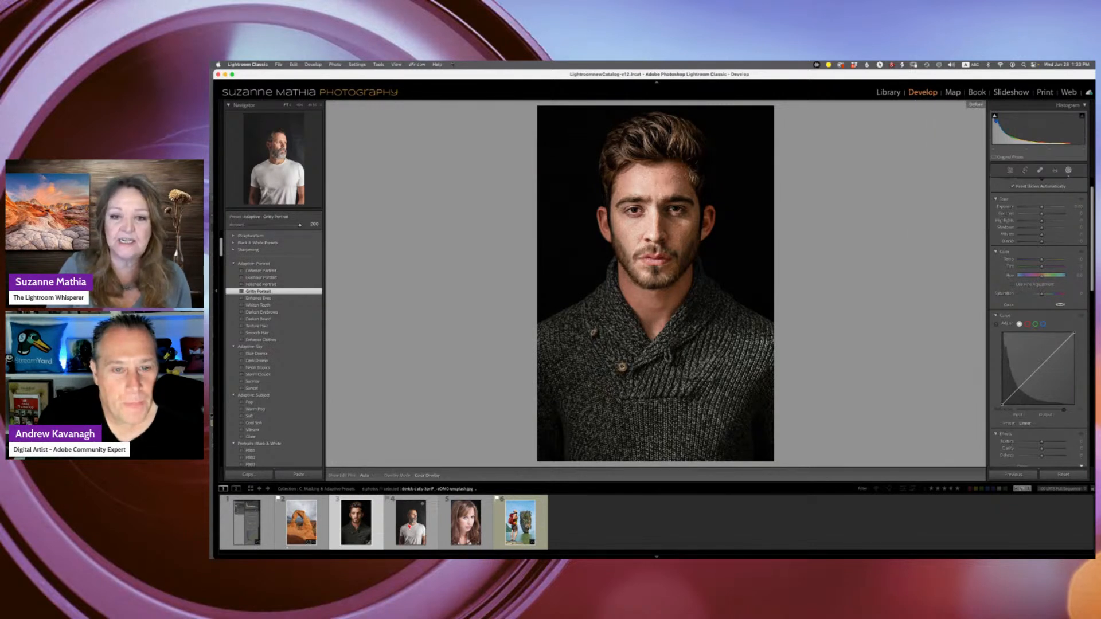
pyautogui.press('\\')
pyautogui.press('\\')
pyautogui.press('\\')
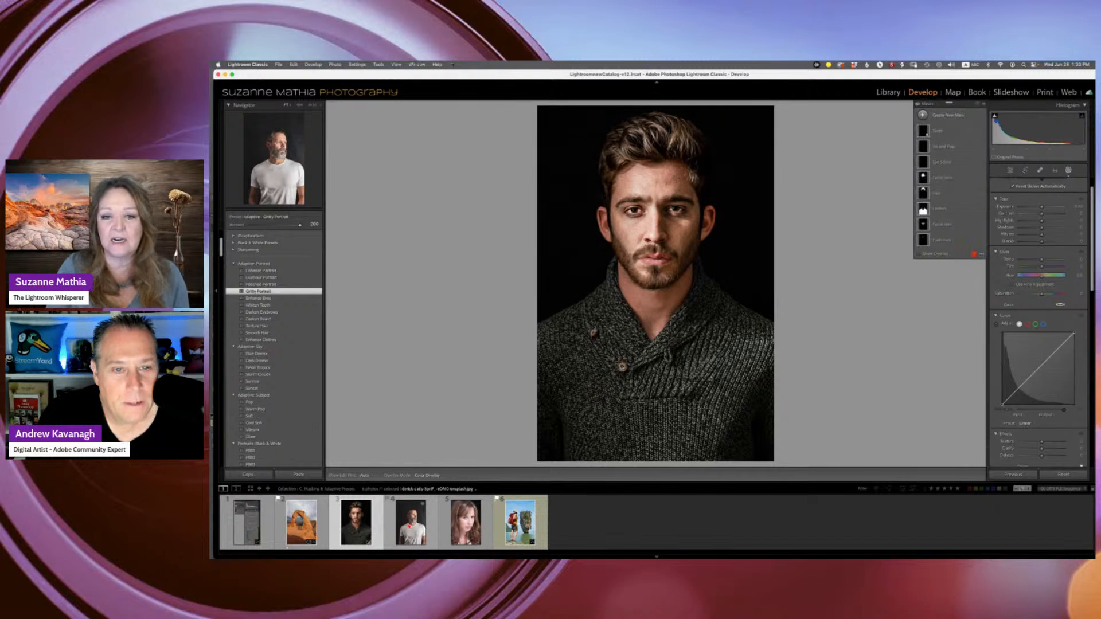
pyautogui.press('\\')
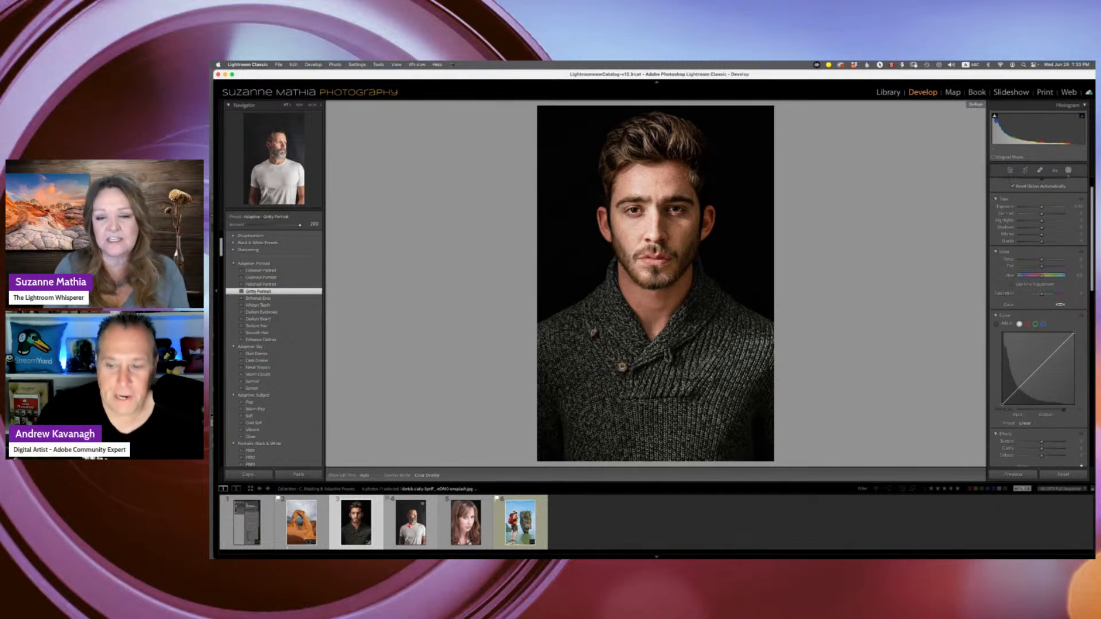
pyautogui.press('\\')
pyautogui.press('\\')
pyautogui.press('\\')
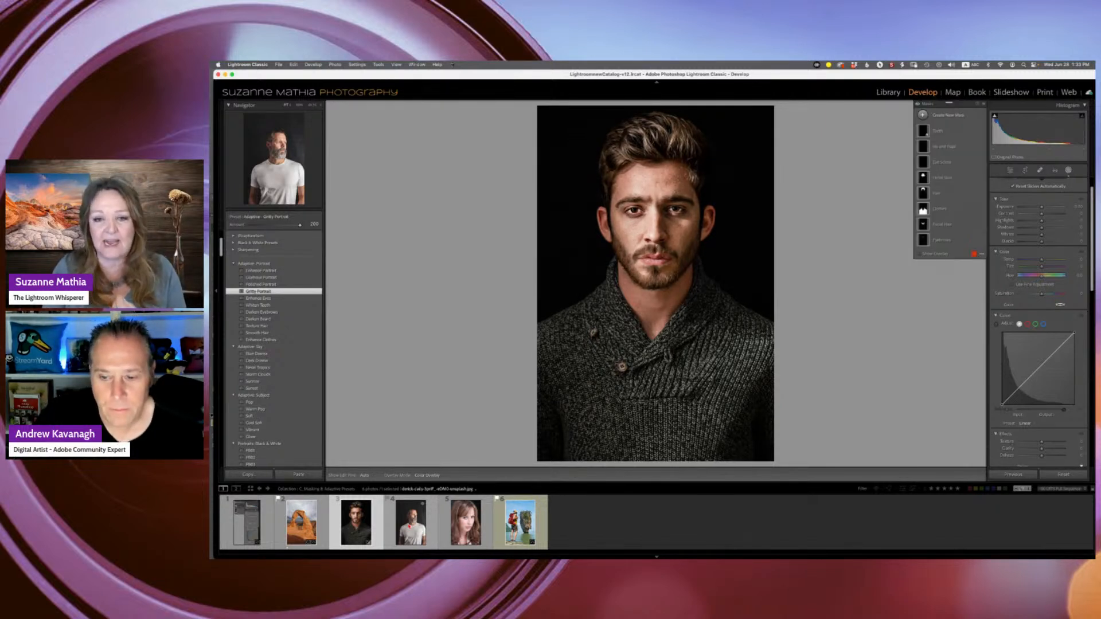
pyautogui.press('\\')
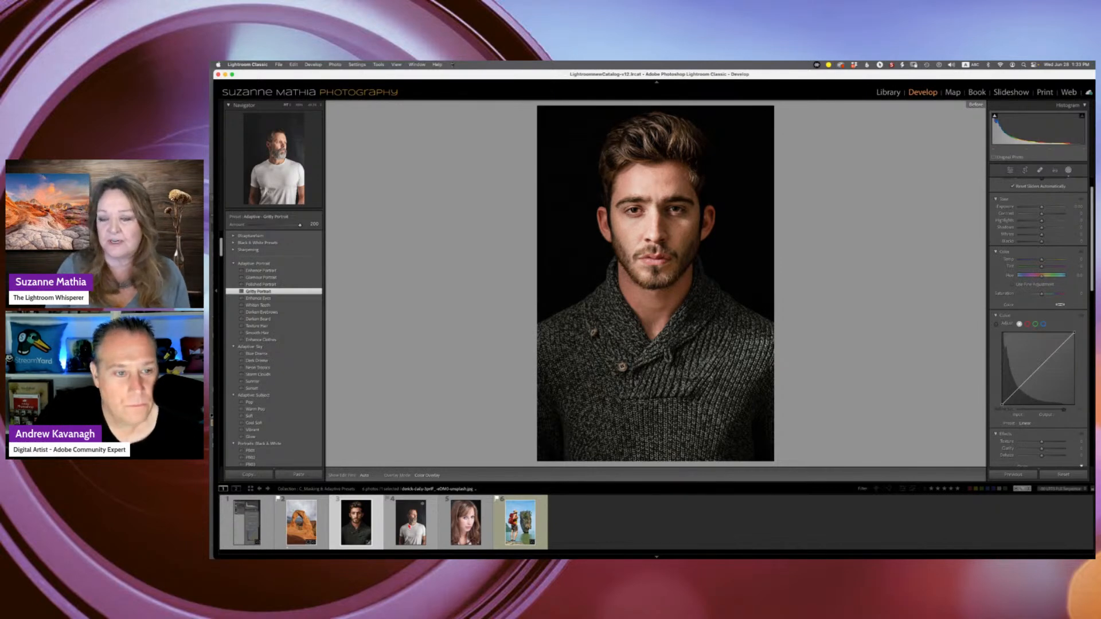
pyautogui.press('\\')
pyautogui.press('\\')
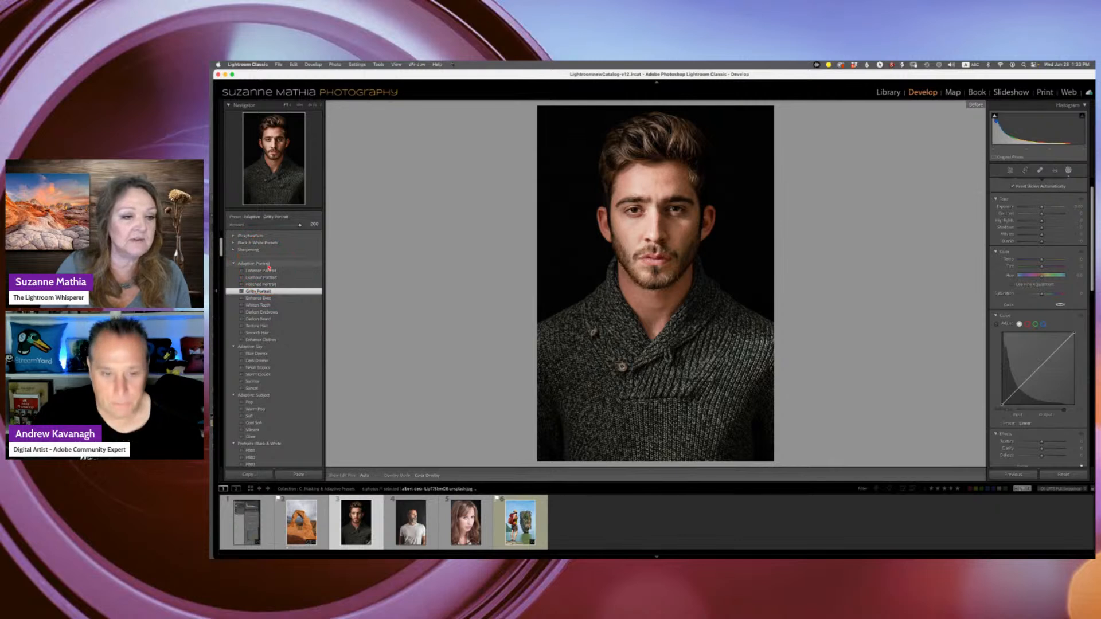
# - Lower the Gritty Portrait preset amount and return it to 200
pyautogui.click(234, 264)
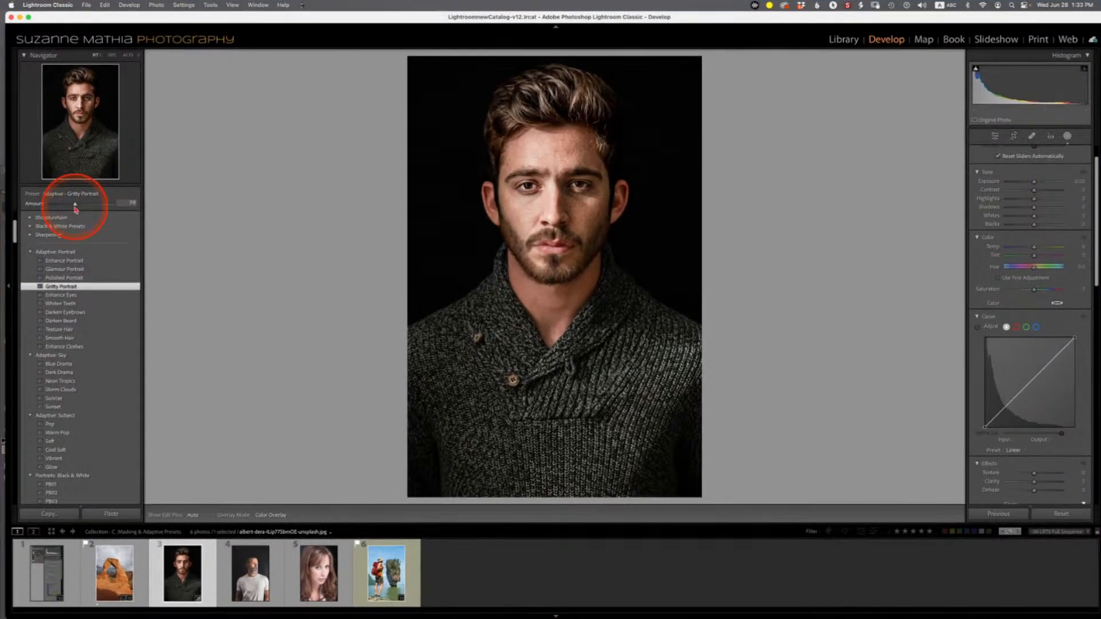
pyautogui.moveTo(300, 228); pyautogui.dragTo(295, 228)
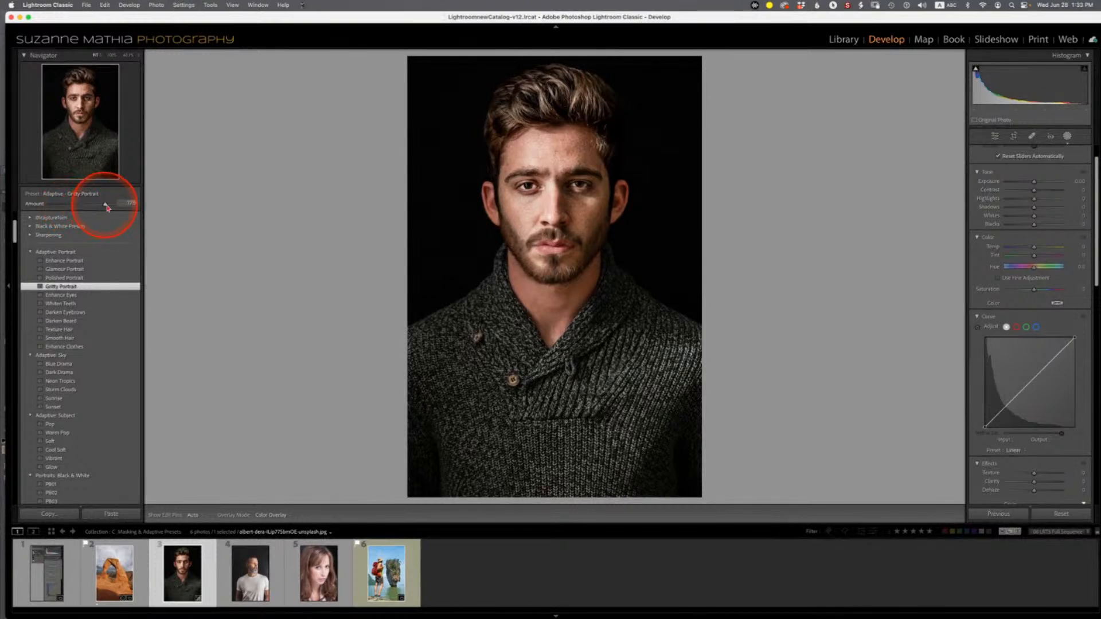
pyautogui.moveTo(106, 208); pyautogui.dragTo(112, 205)
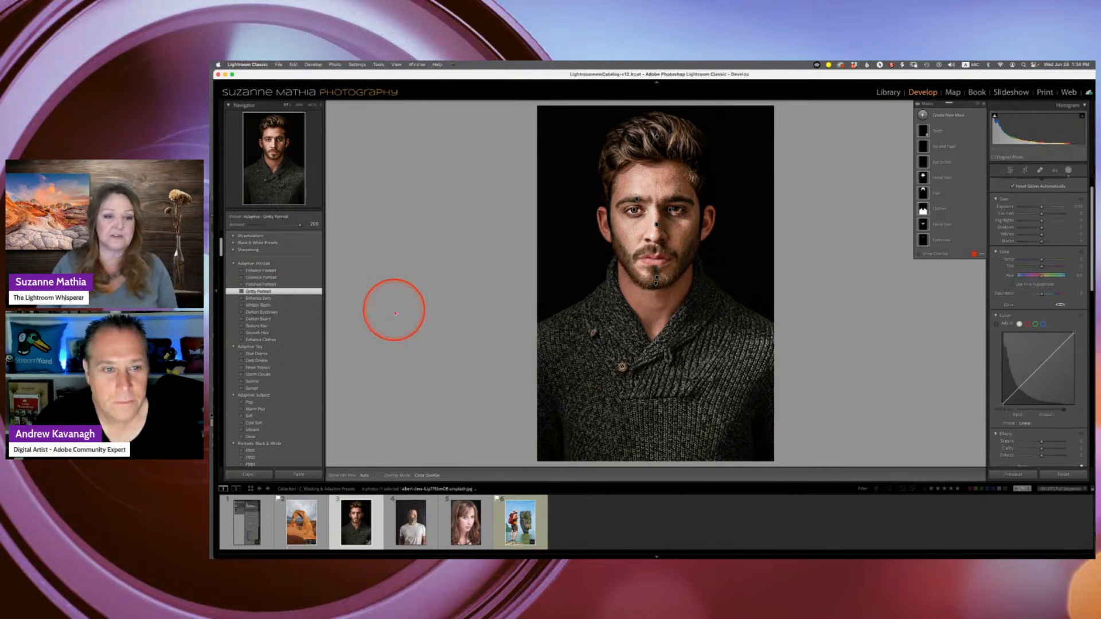
# - Open the man-in-white-shirt photo, create a people mask of his clothes only, and shift its hue to tint the shirt teal
pyautogui.click(413, 523)
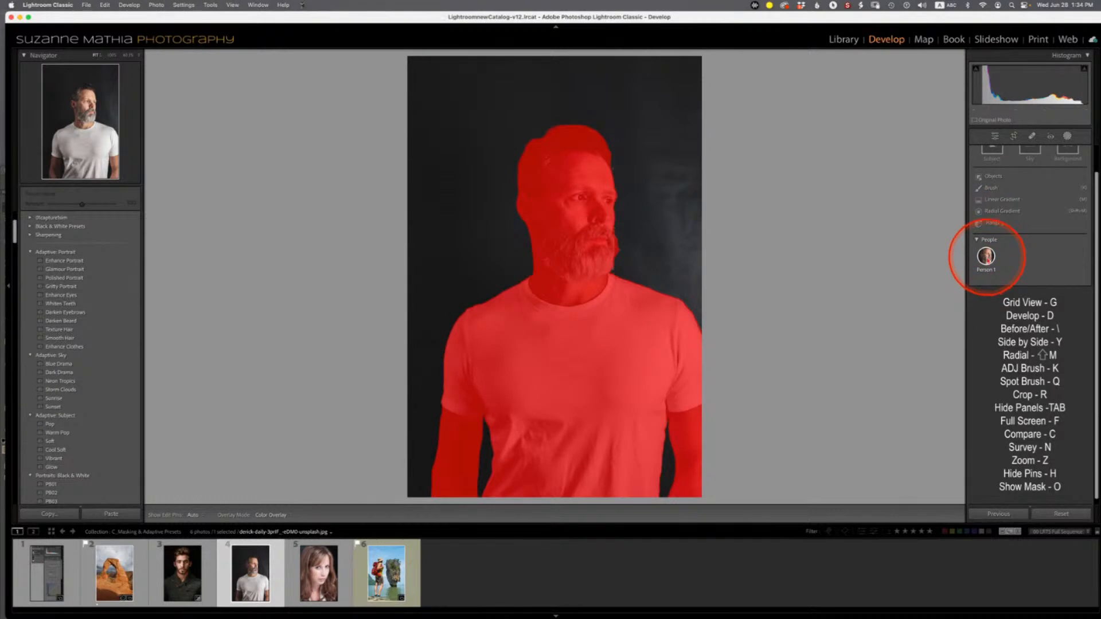
pyautogui.click(986, 256)
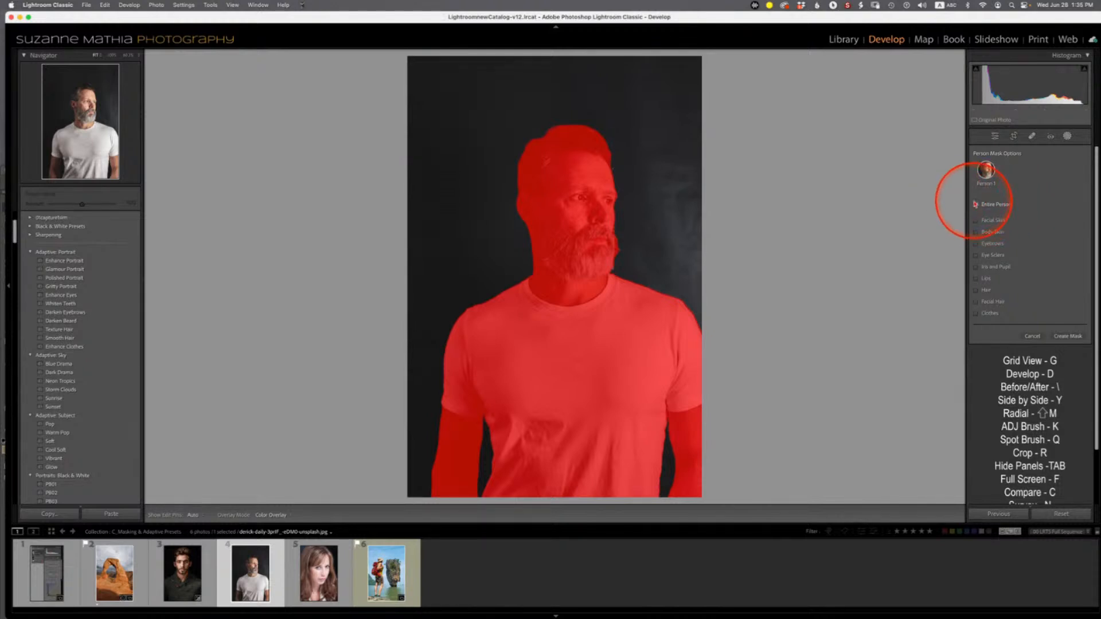
pyautogui.click(977, 205)
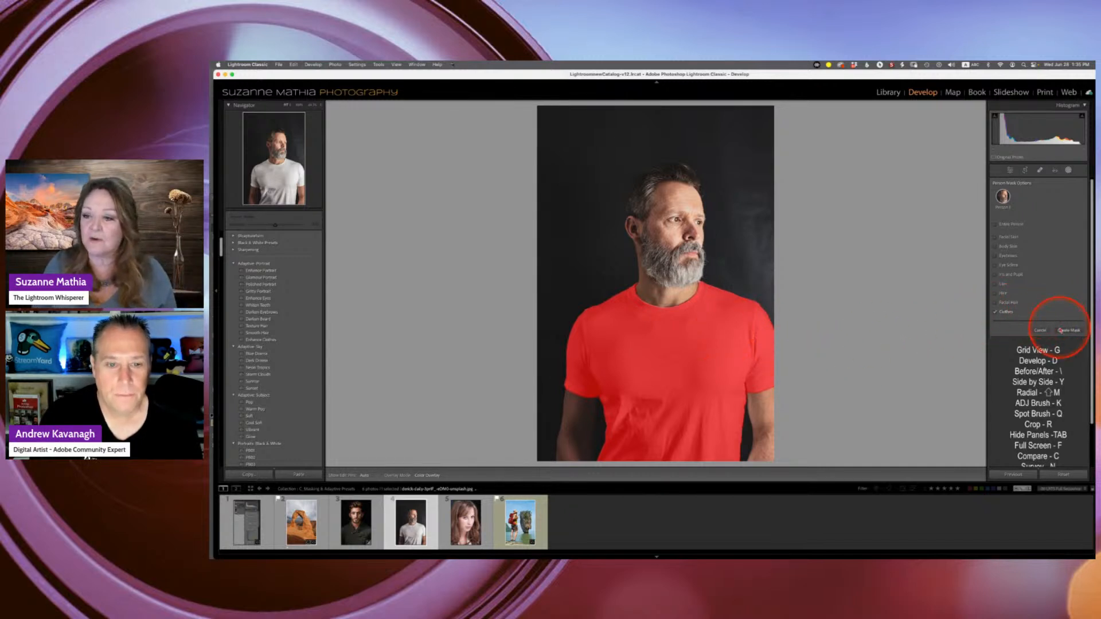
pyautogui.click(1069, 331)
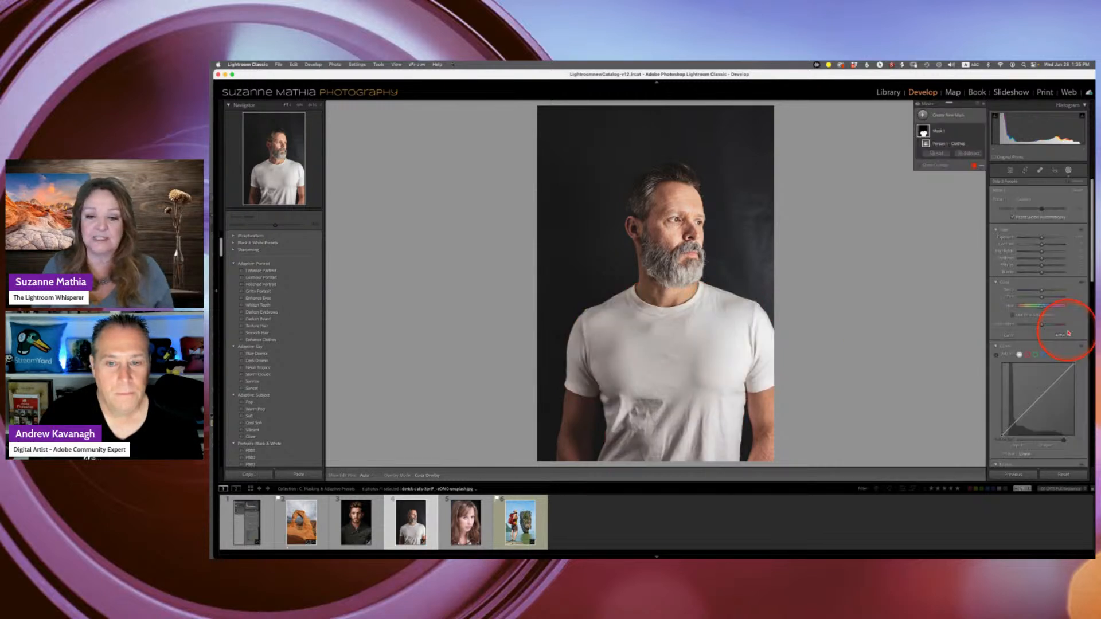
pyautogui.moveTo(923, 133)
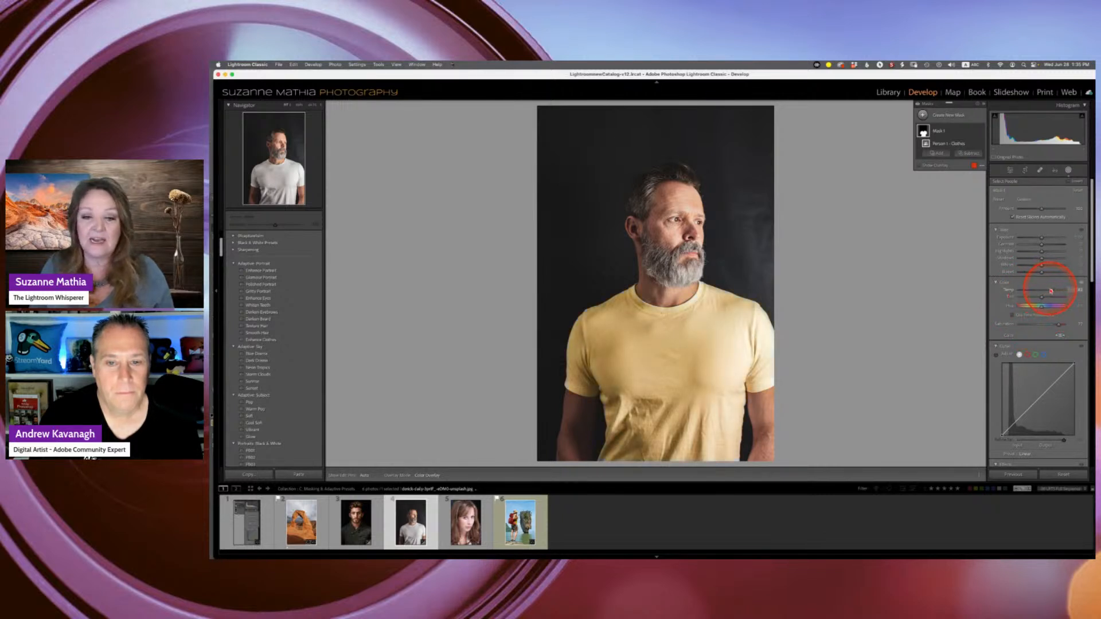
pyautogui.moveTo(1038, 293)
pyautogui.mouseDown()
pyautogui.moveTo(1009, 294)
pyautogui.moveTo(1035, 310)
pyautogui.mouseUp()
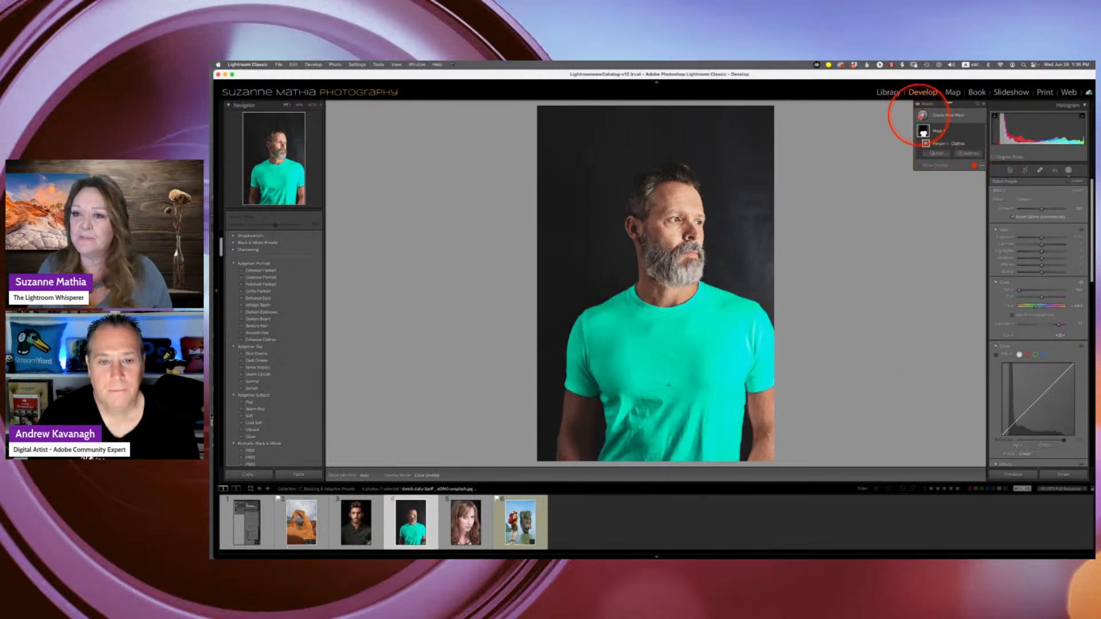
# - Add a new people mask of the man's facial hair and lower its exposure to darken the beard
pyautogui.click(924, 115)
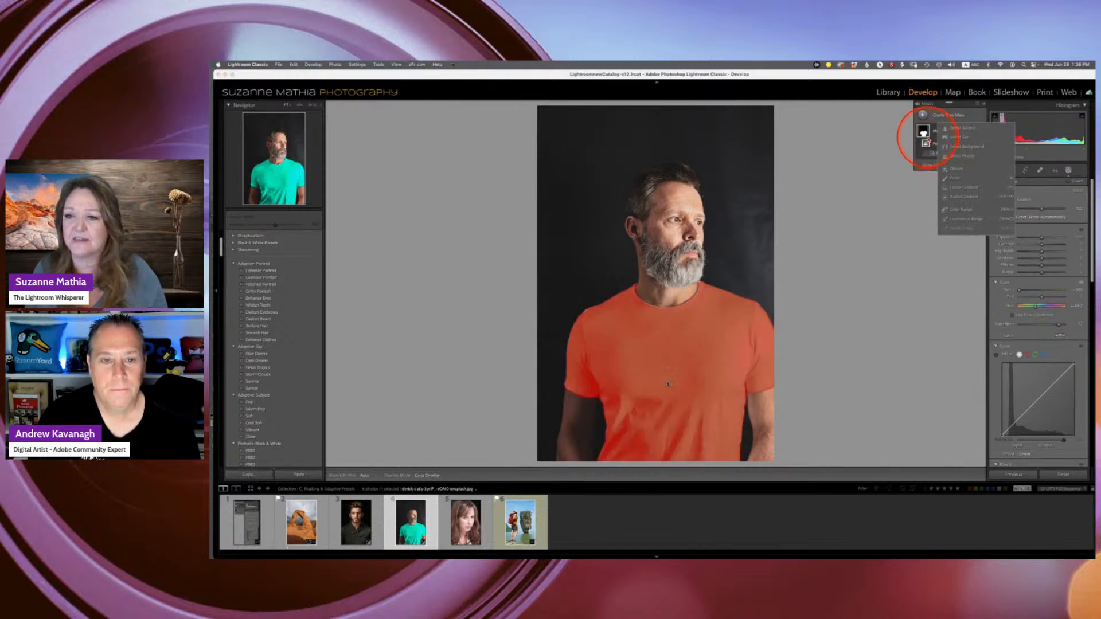
pyautogui.click(962, 157)
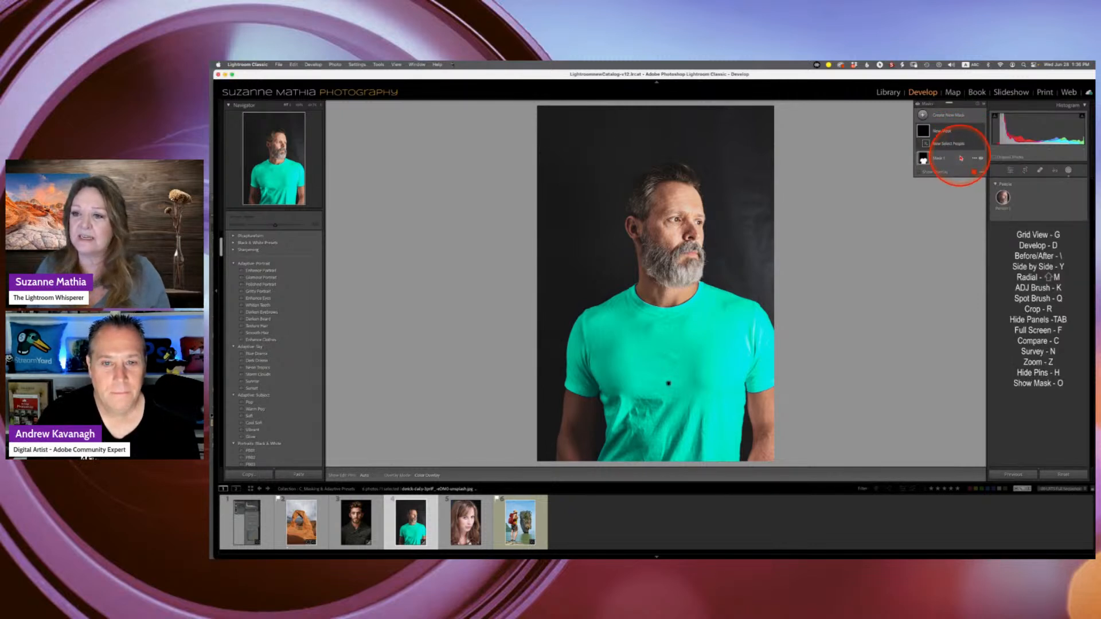
pyautogui.click(1002, 198)
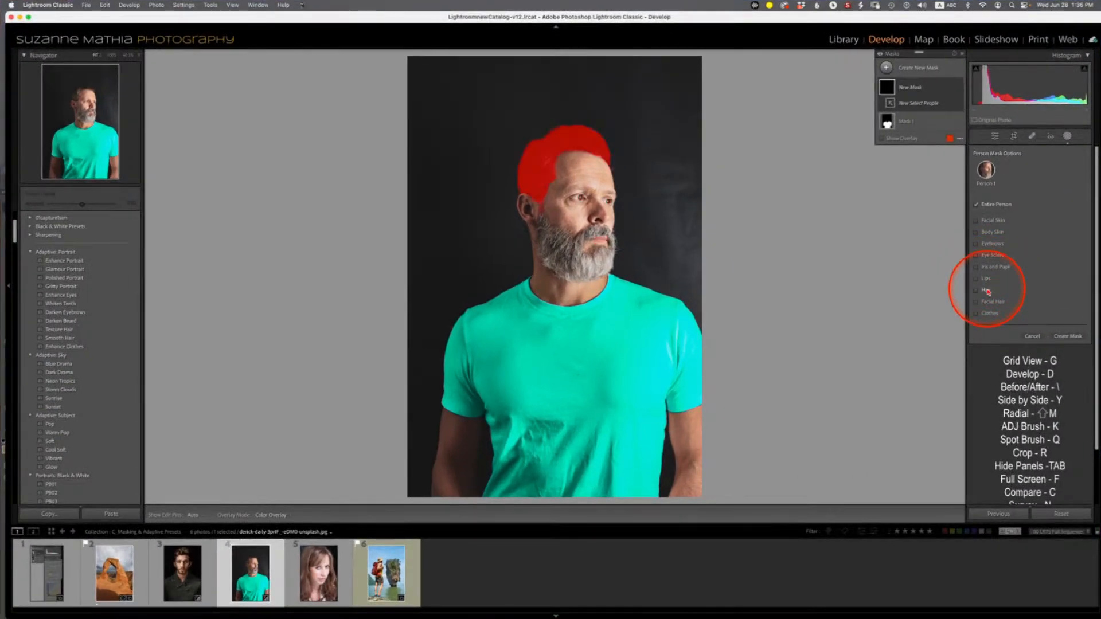
pyautogui.click(987, 302)
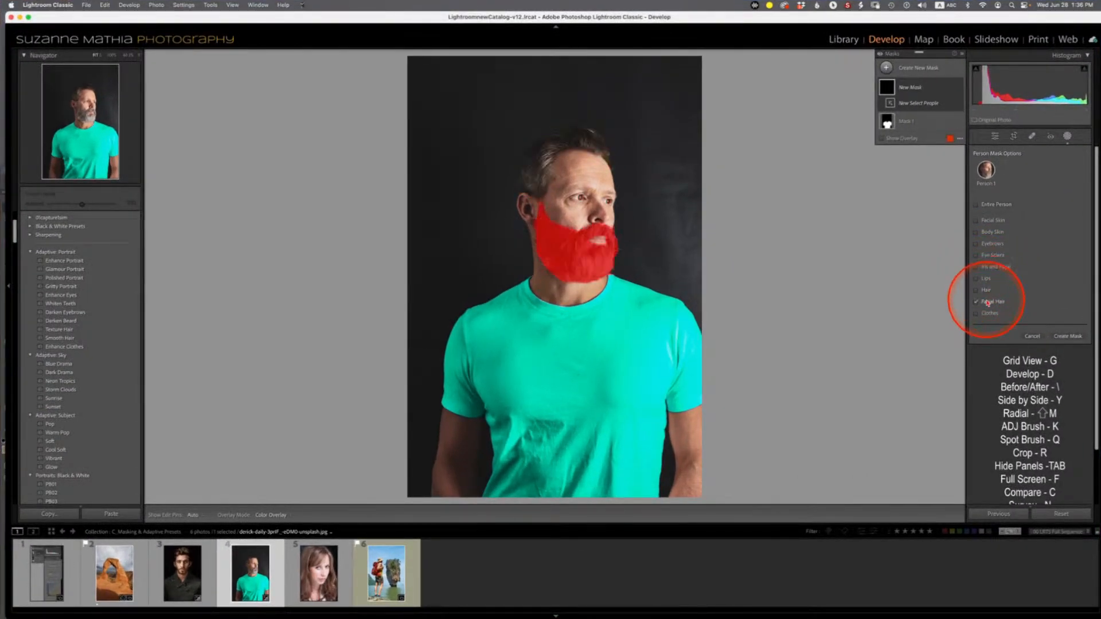
pyautogui.click(1067, 336)
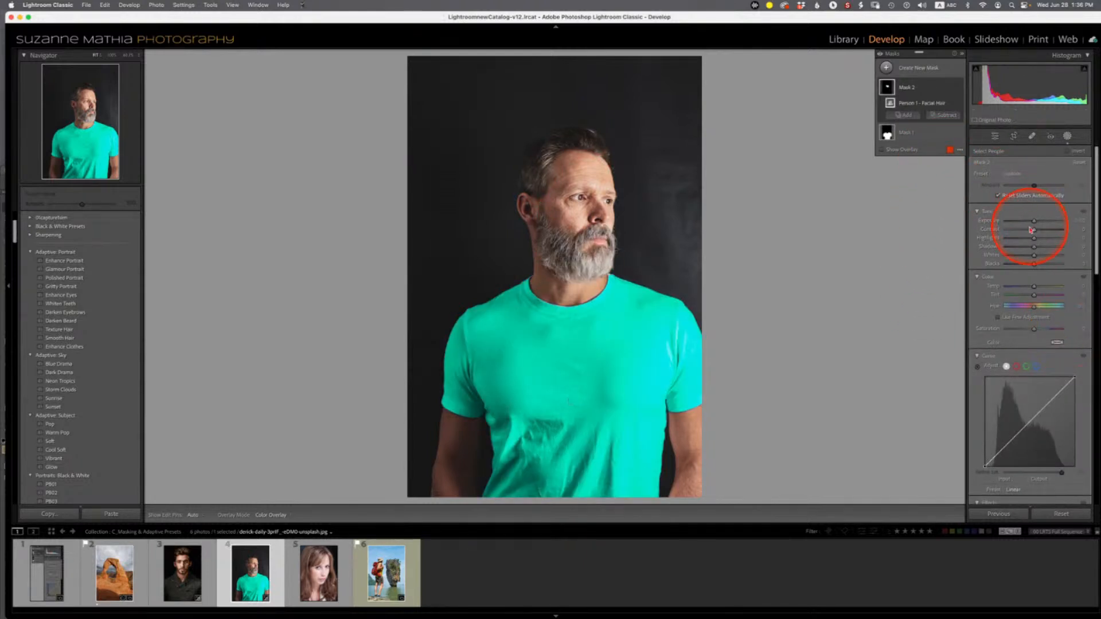
pyautogui.moveTo(1034, 223); pyautogui.dragTo(1023, 226)
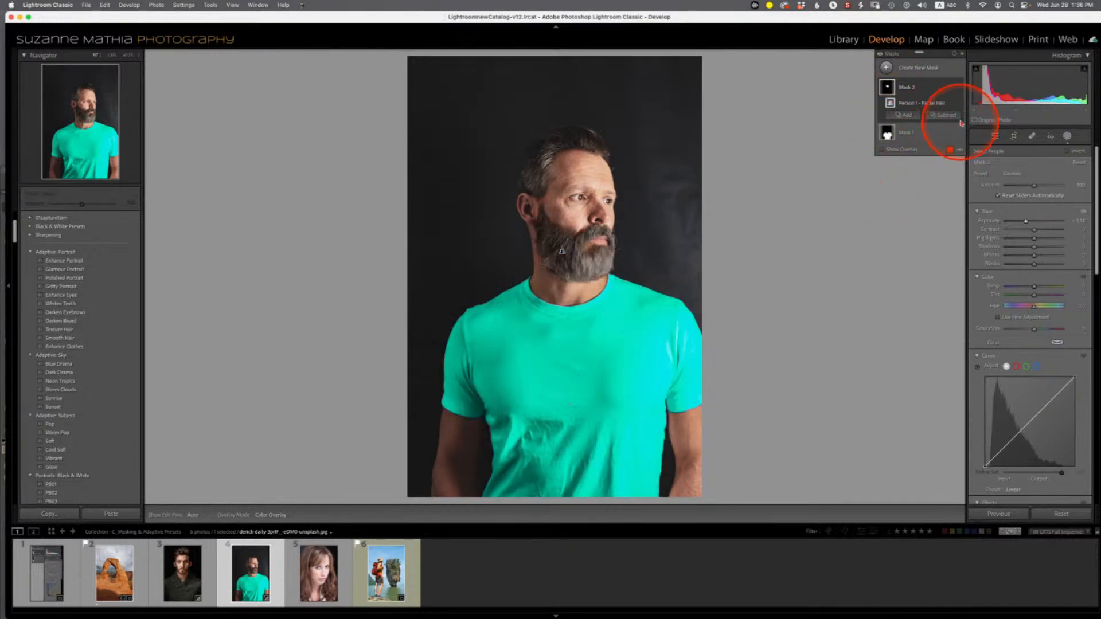
# - Add a Select Background mask and adjust its exposure, brightening the backdrop and then bringing it back down
pyautogui.click(888, 68)
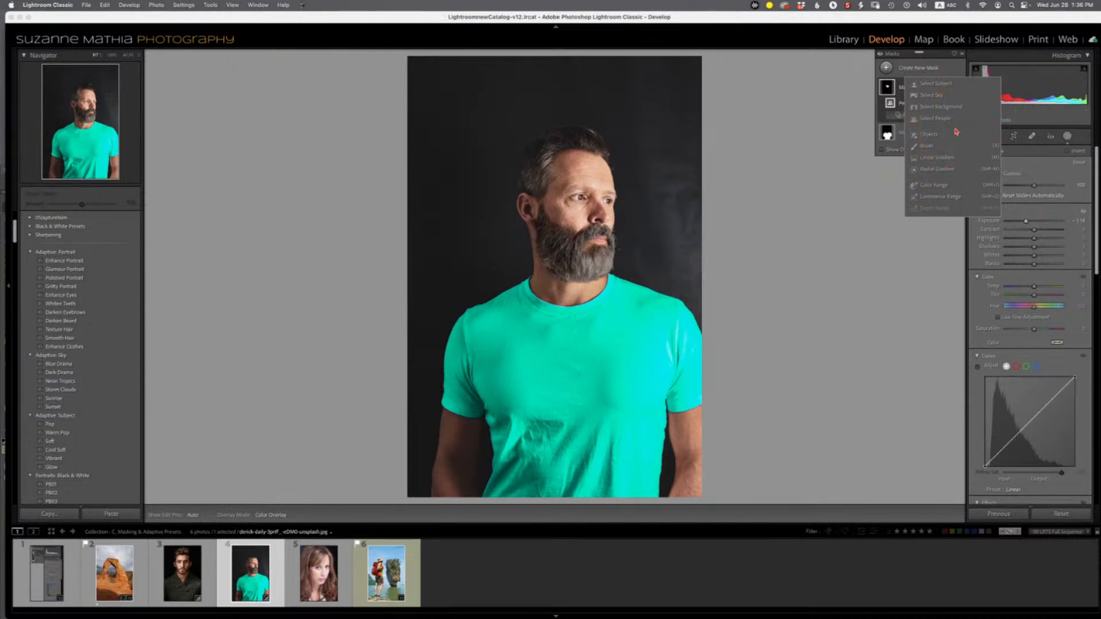
pyautogui.click(929, 107)
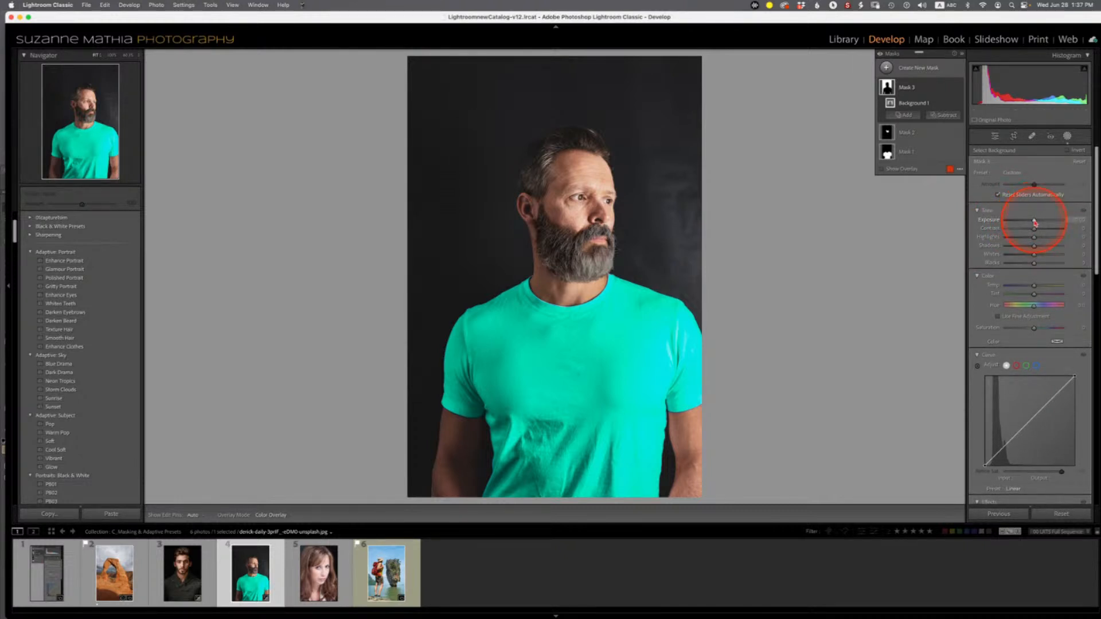
pyautogui.moveTo(1035, 223); pyautogui.dragTo(1066, 218)
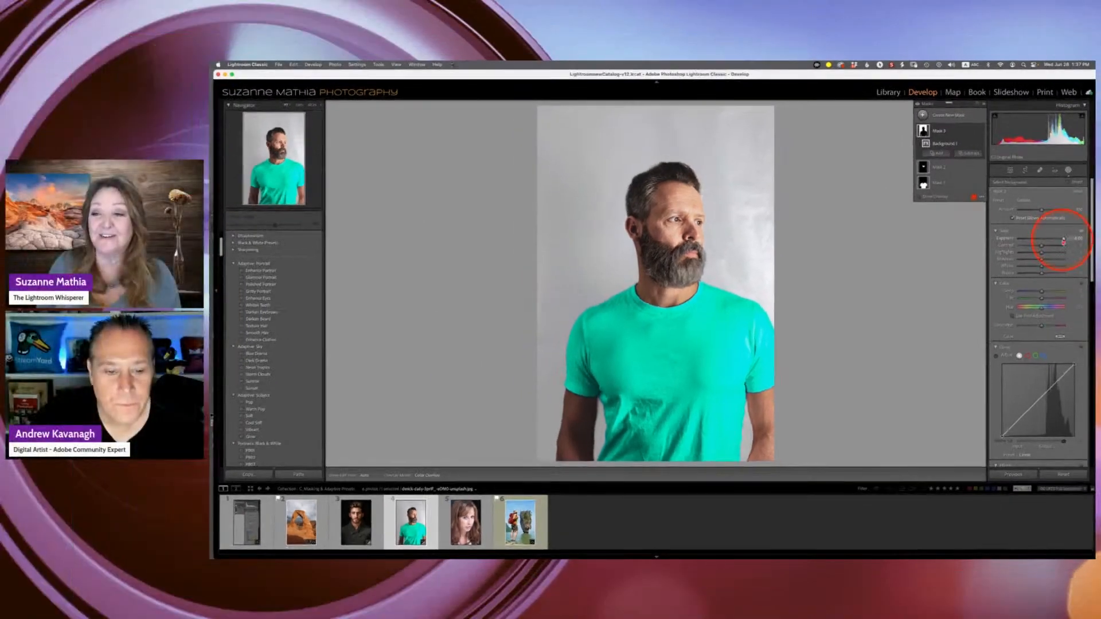
pyautogui.moveTo(1065, 220)
pyautogui.mouseDown()
pyautogui.moveTo(1049, 241)
pyautogui.moveTo(1062, 241)
pyautogui.mouseUp()
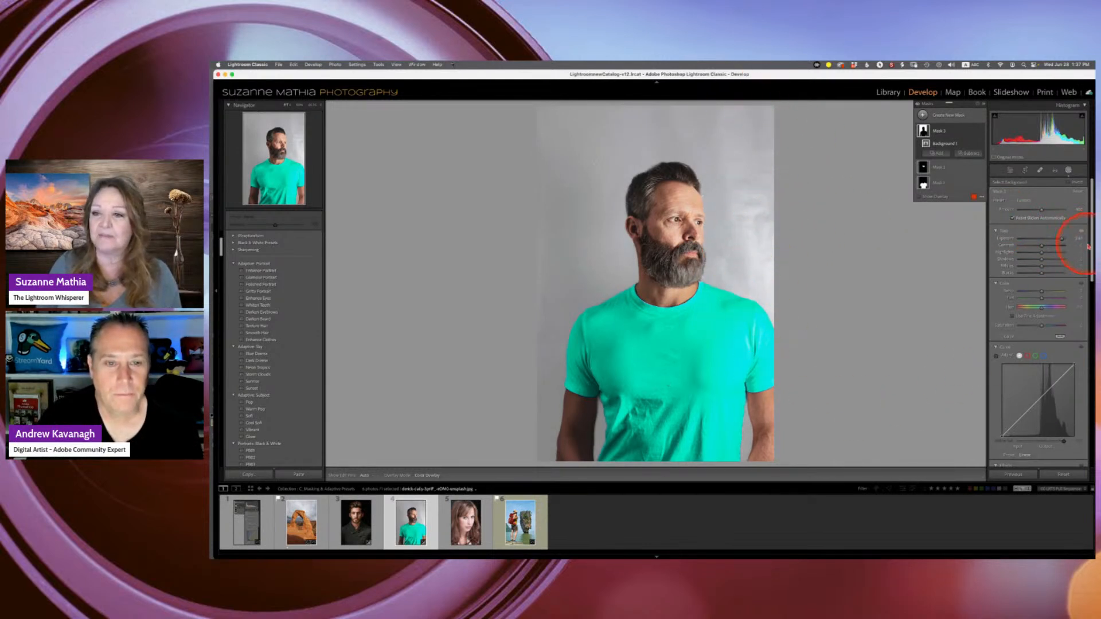
pyautogui.moveTo(1062, 241); pyautogui.dragTo(1034, 238)
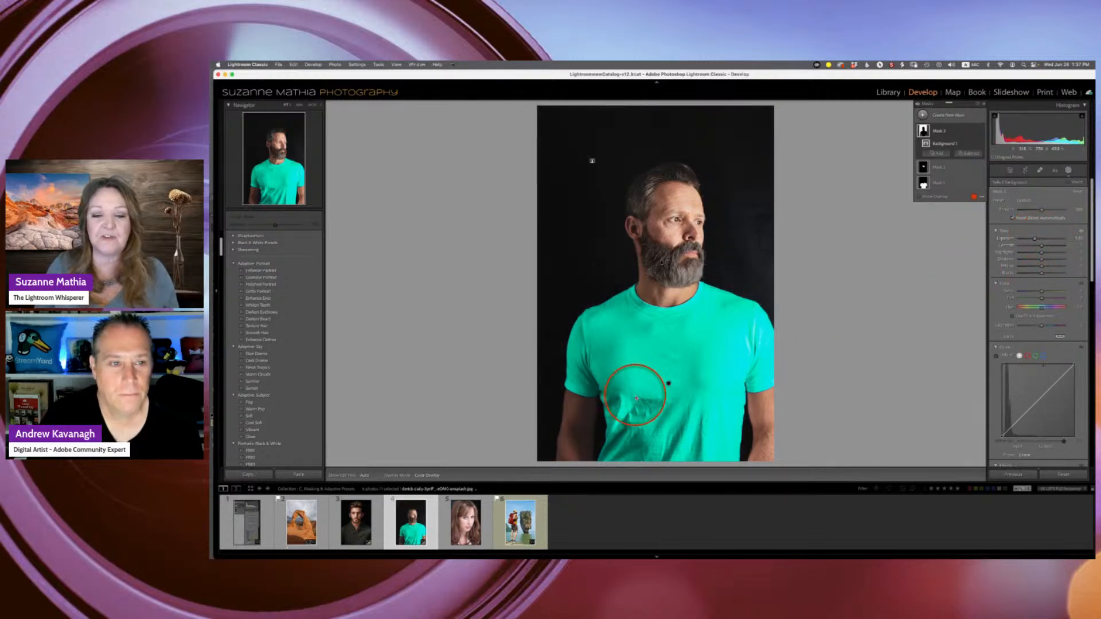
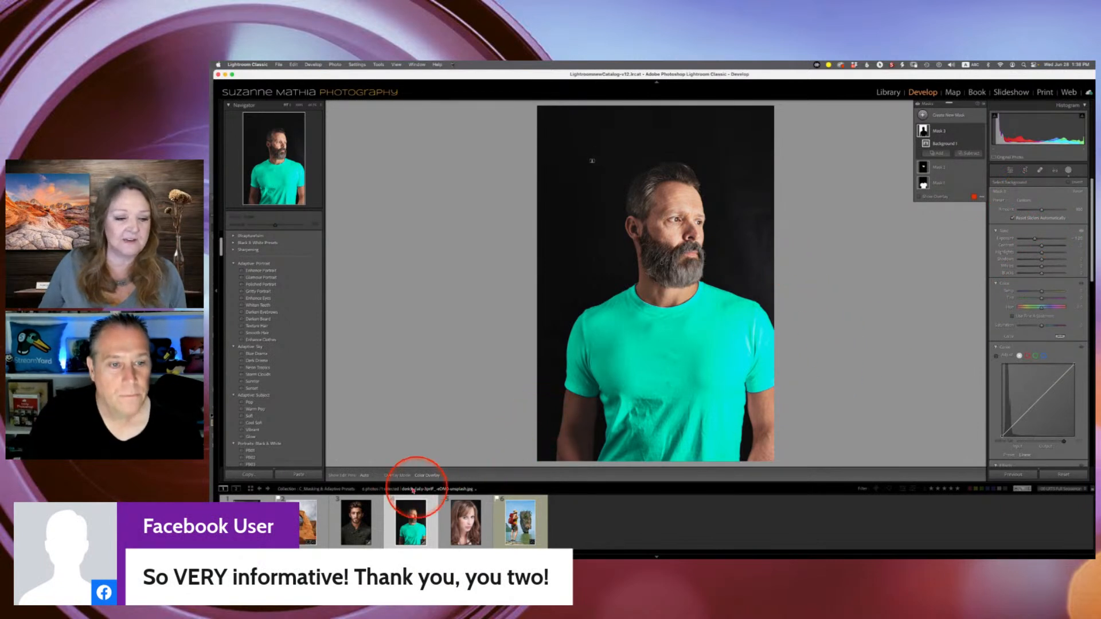
# - Open the Curves in Masks collection and select its Delicate Arch photo
pyautogui.scroll(3, 270, 287)
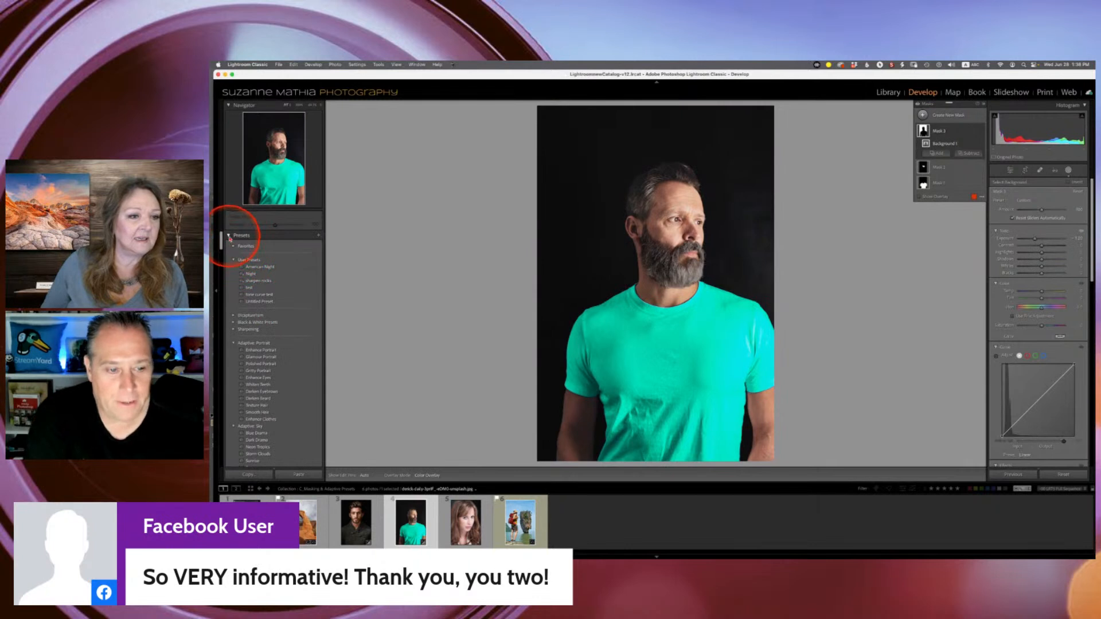
pyautogui.click(230, 235)
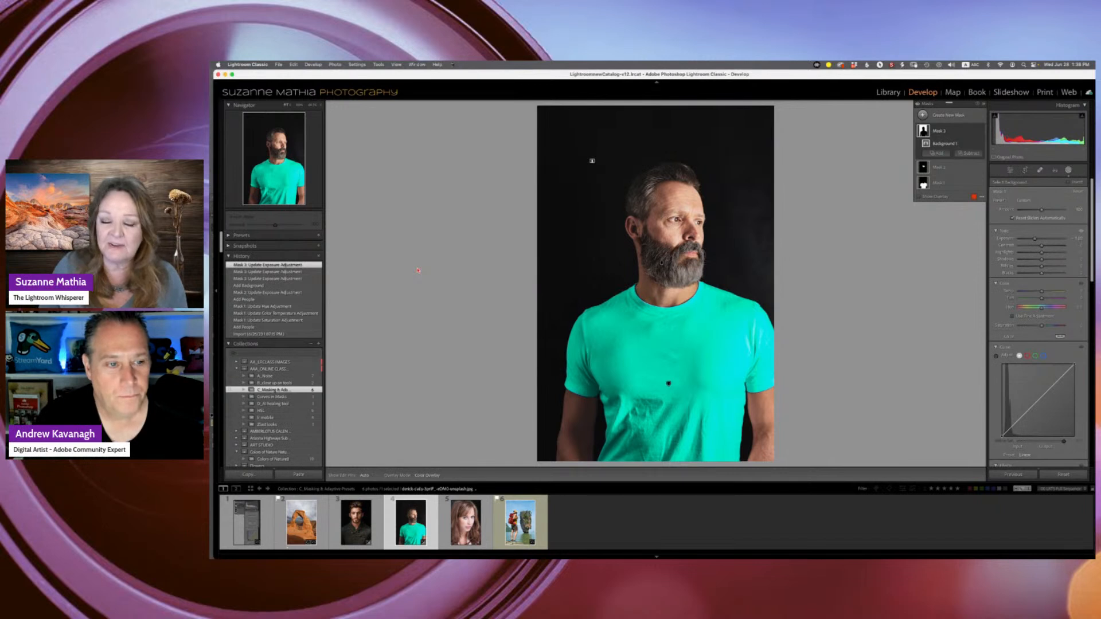
pyautogui.click(363, 268)
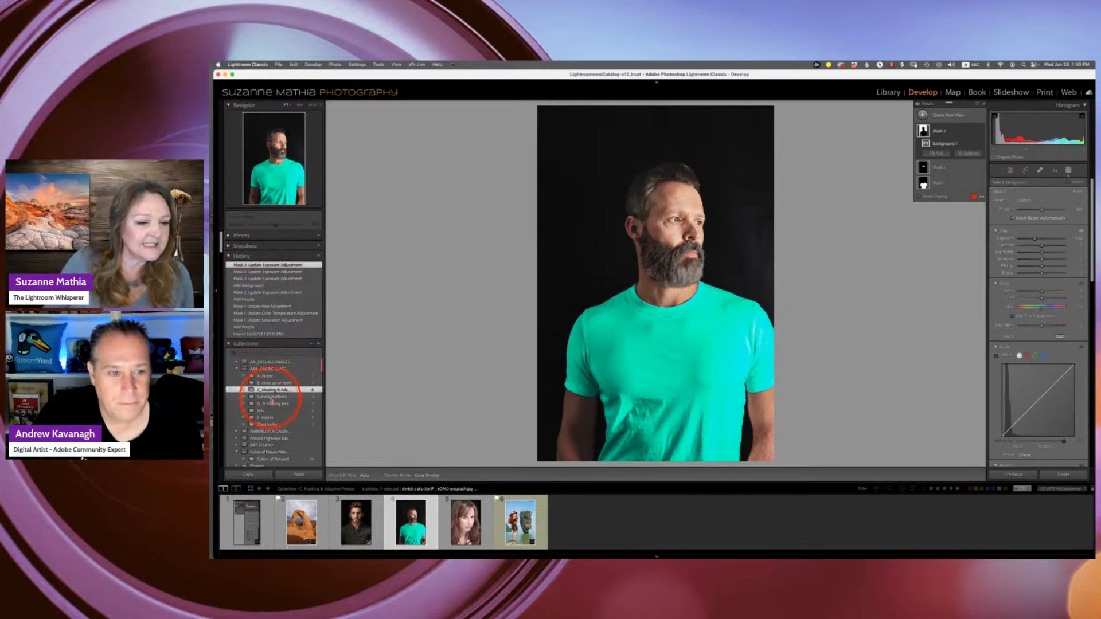
pyautogui.click(272, 397)
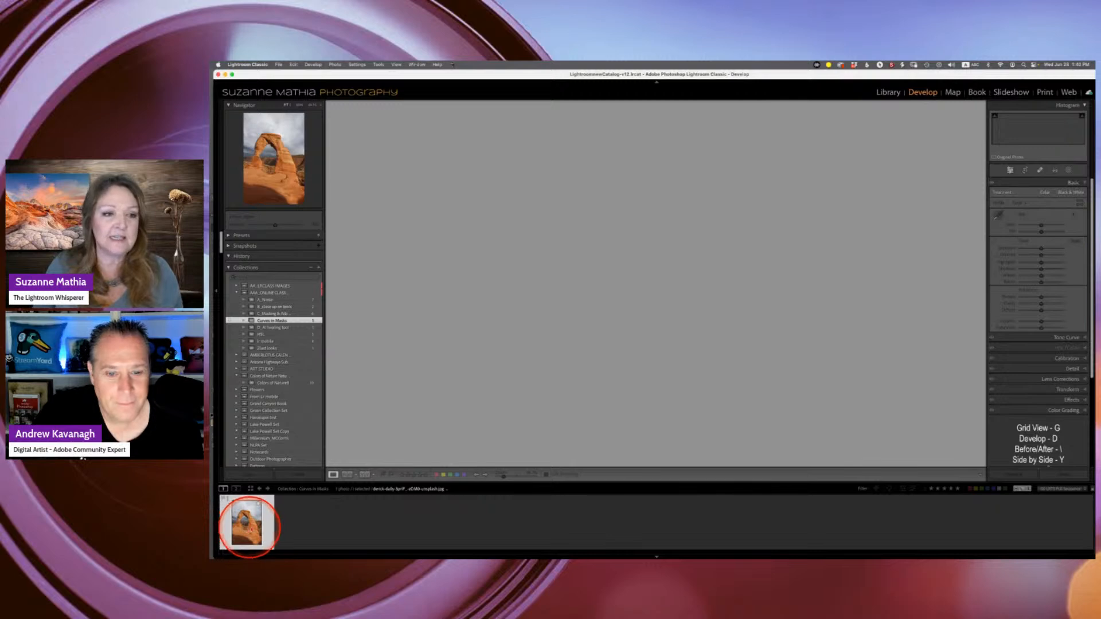
pyautogui.click(251, 526)
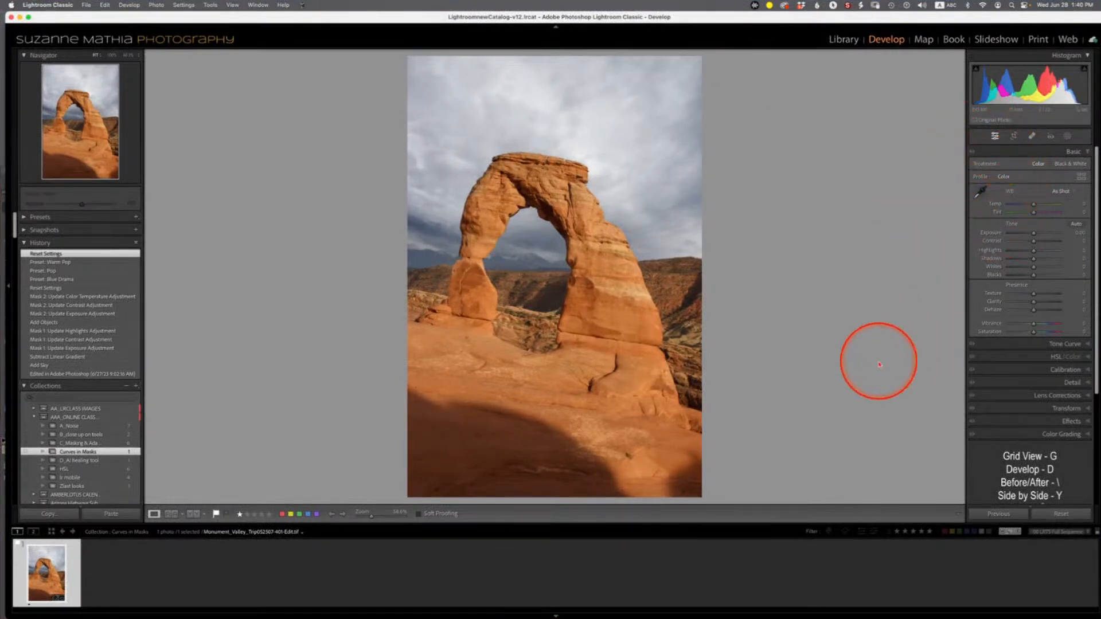
# - Add shadow points to the tone curve and reset the point curve to linear
pyautogui.click(1077, 344)
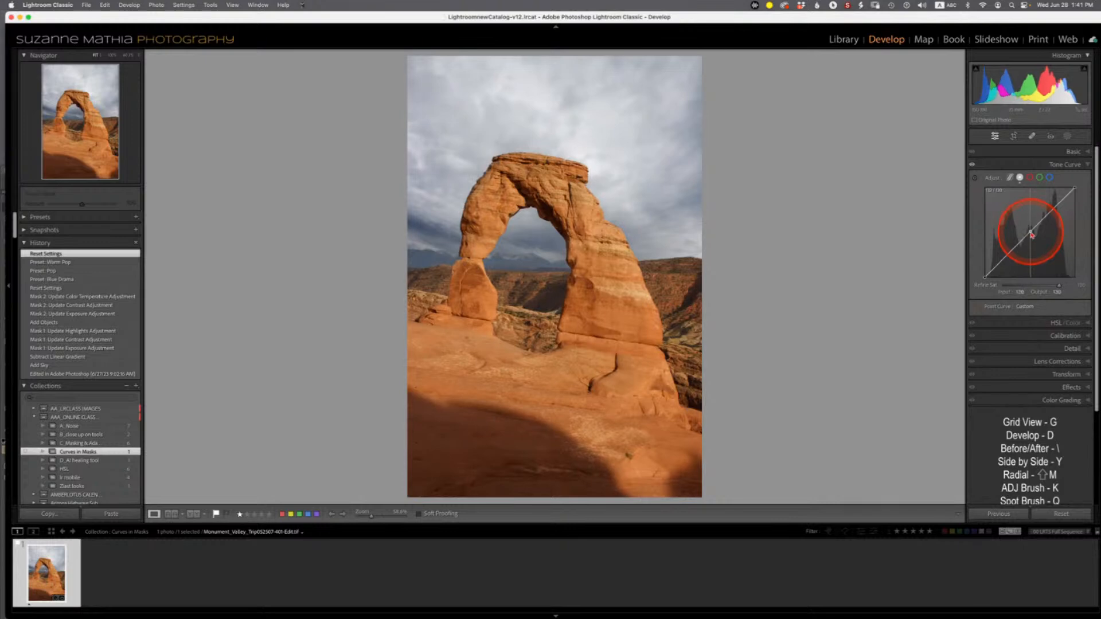
pyautogui.moveTo(1031, 234)
pyautogui.mouseDown()
pyautogui.moveTo(1025, 226)
pyautogui.moveTo(1035, 245)
pyautogui.moveTo(1029, 236)
pyautogui.mouseUp()
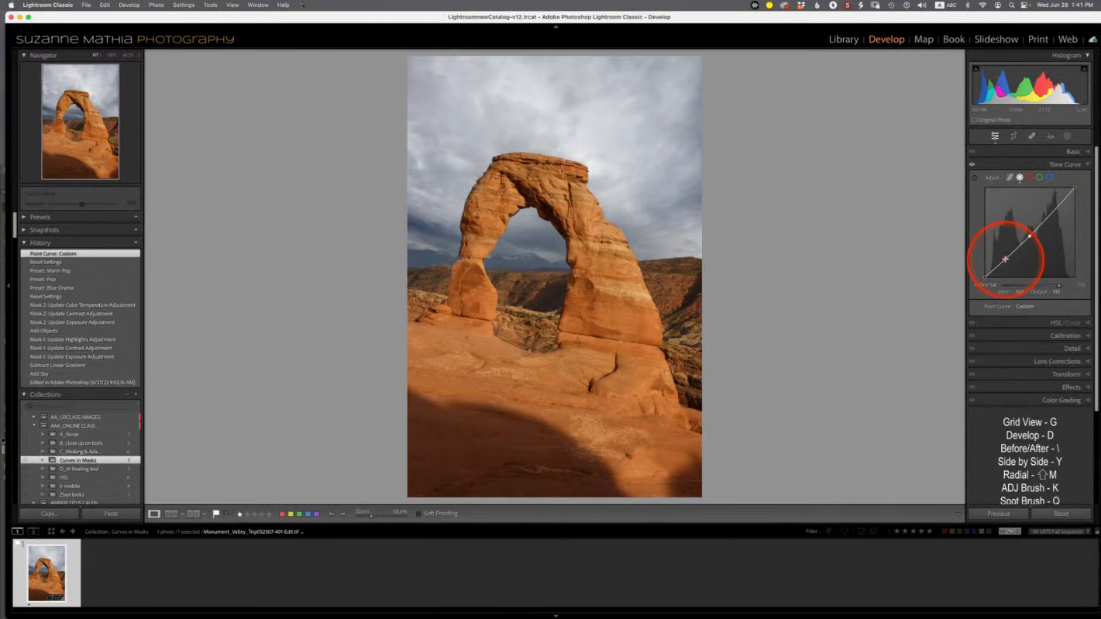
pyautogui.click(1005, 259)
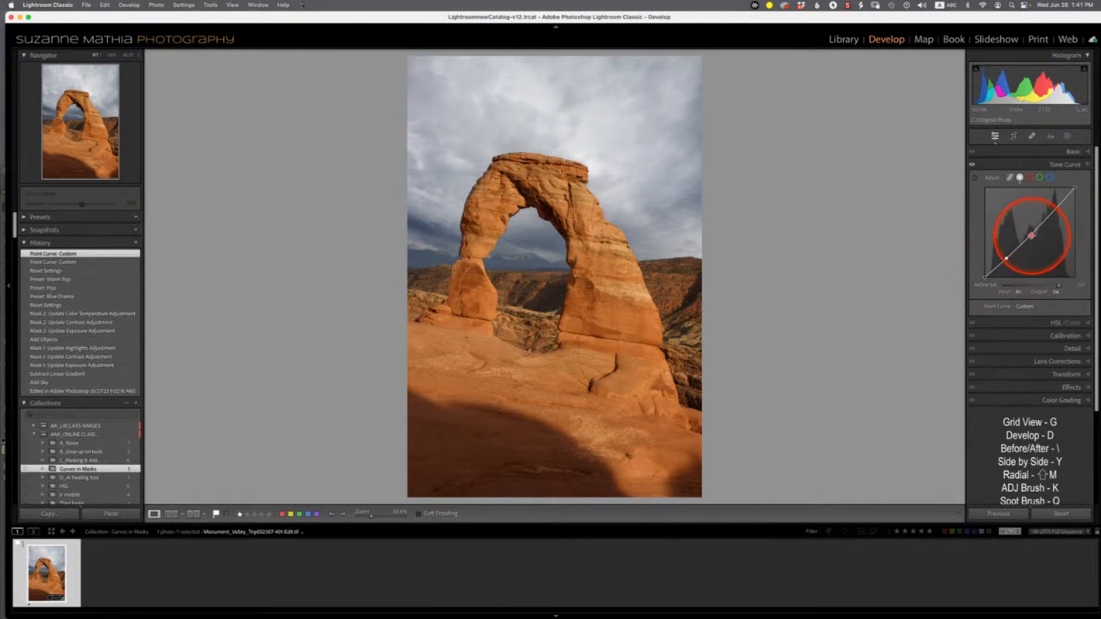
pyautogui.moveTo(1007, 259)
pyautogui.mouseDown()
pyautogui.moveTo(1007, 269)
pyautogui.moveTo(1007, 260)
pyautogui.mouseUp()
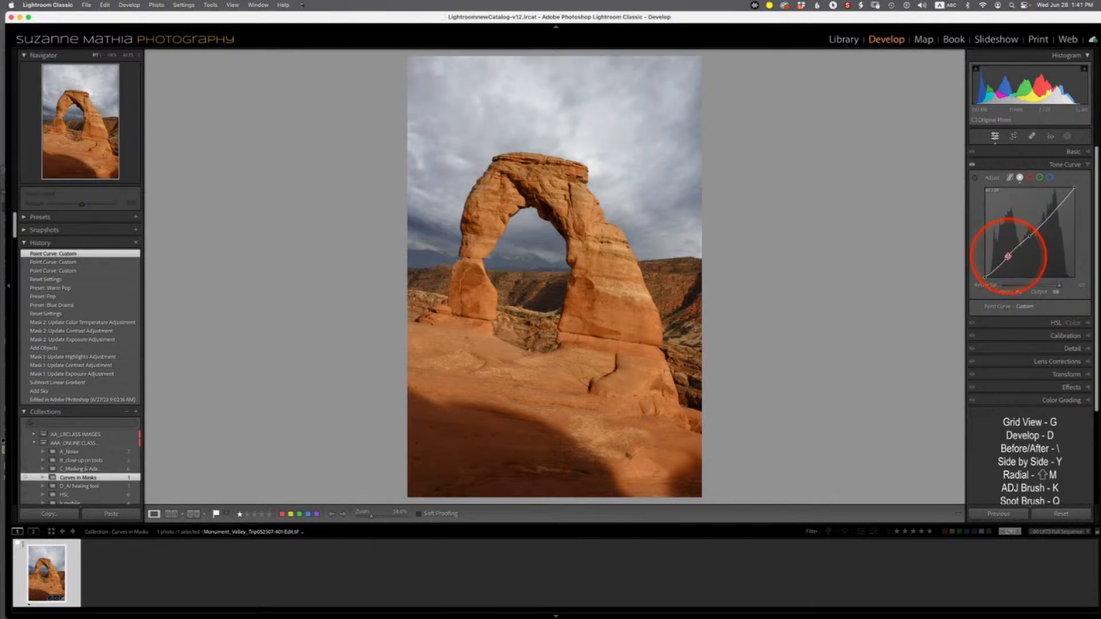
pyautogui.doubleClick(993, 179)
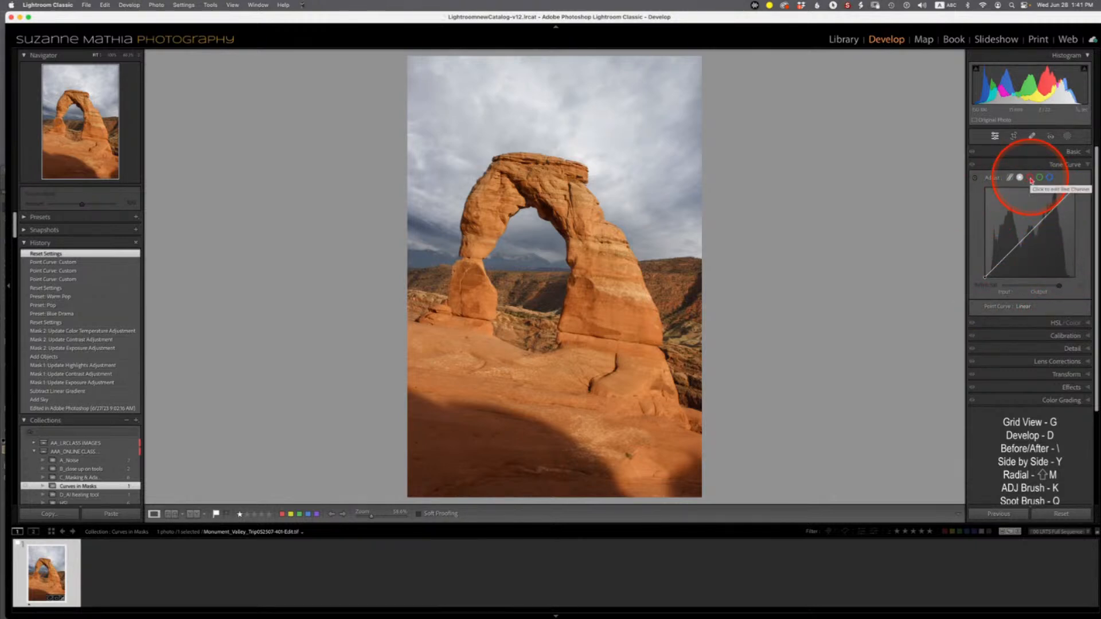
# - Cycle through the red, green and blue channel curves and add a midpoint to the red channel curve
pyautogui.click(1031, 179)
pyautogui.click(1039, 178)
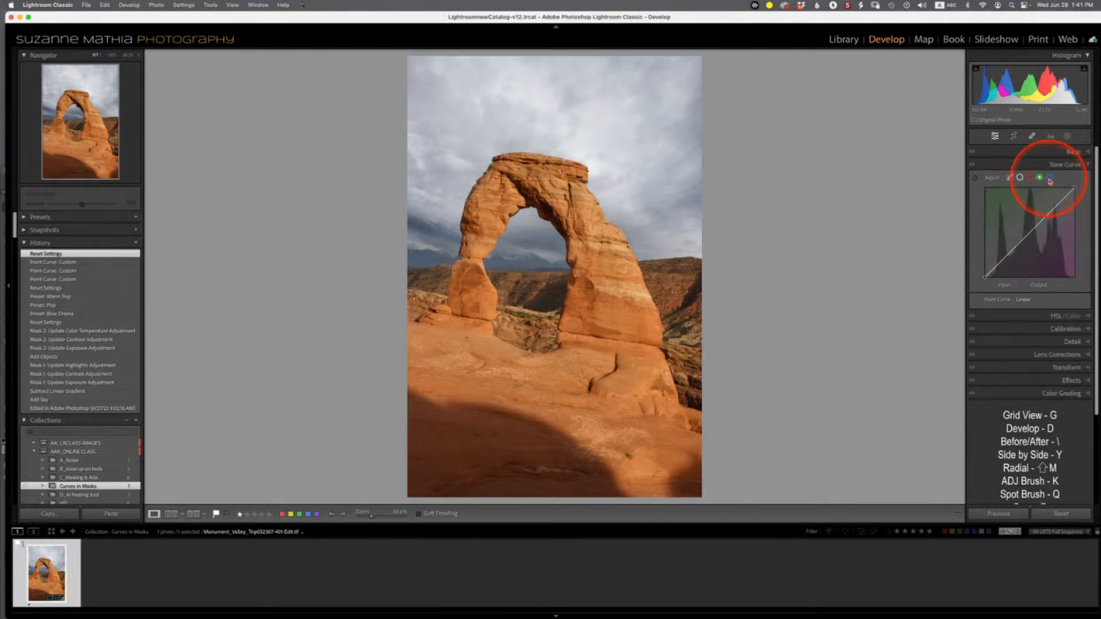
pyautogui.click(1049, 178)
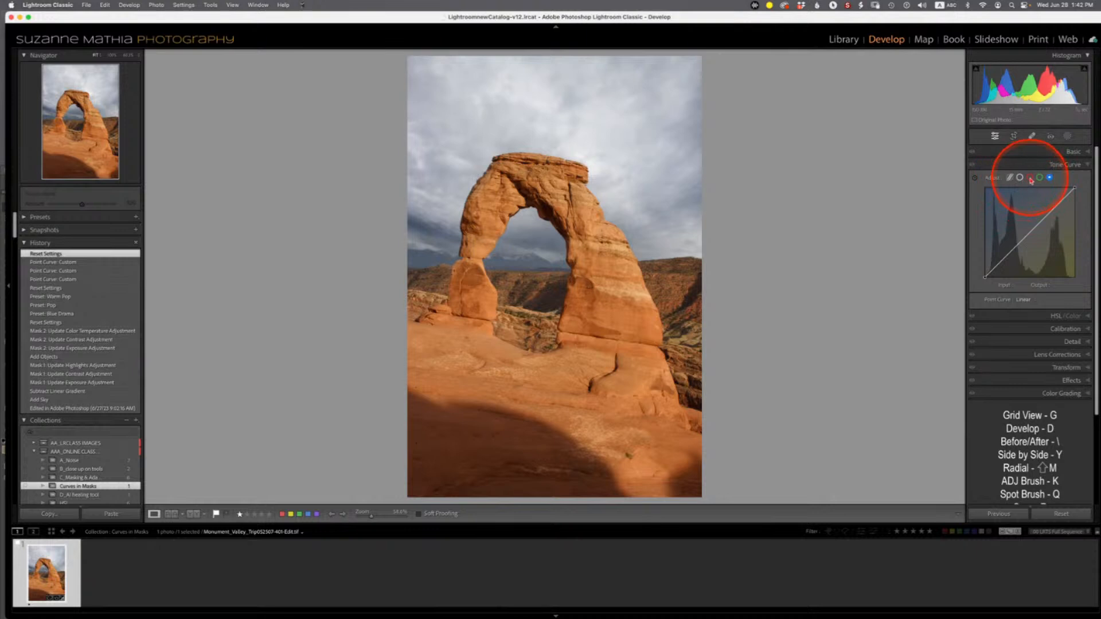
pyautogui.click(1031, 177)
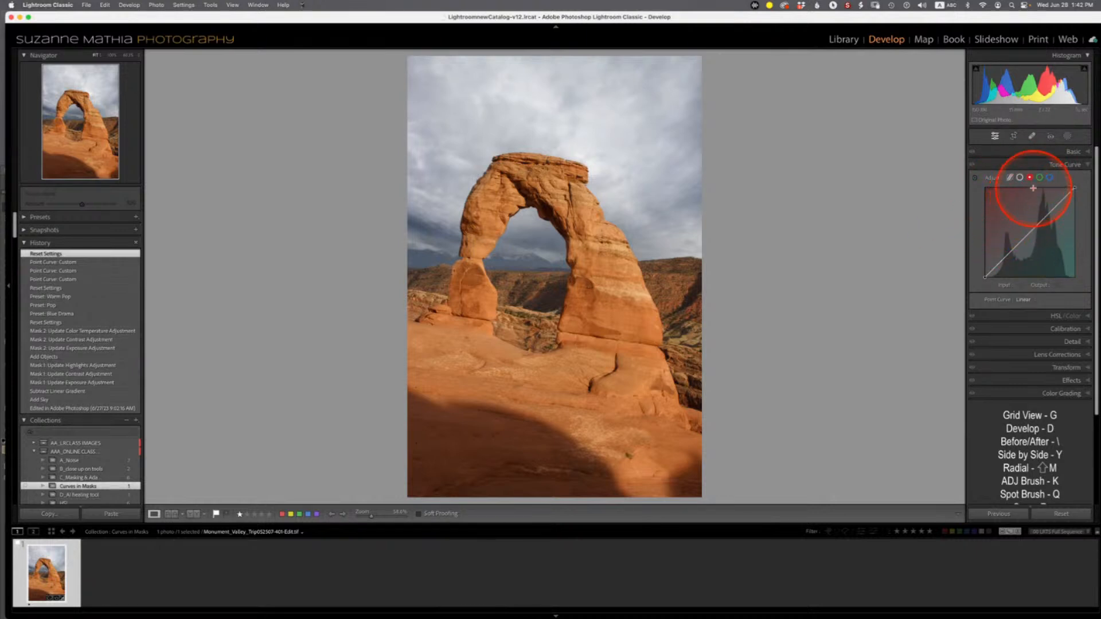
pyautogui.click(1030, 232)
pyautogui.moveTo(1030, 235); pyautogui.dragTo(1030, 235)
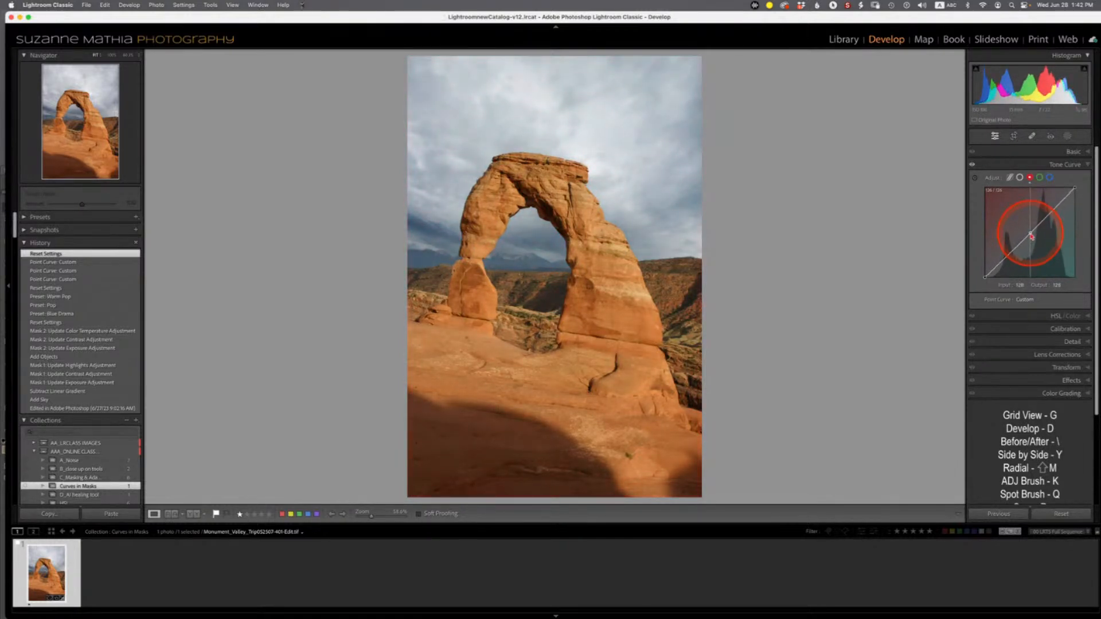
pyautogui.moveTo(1031, 236); pyautogui.dragTo(1029, 233)
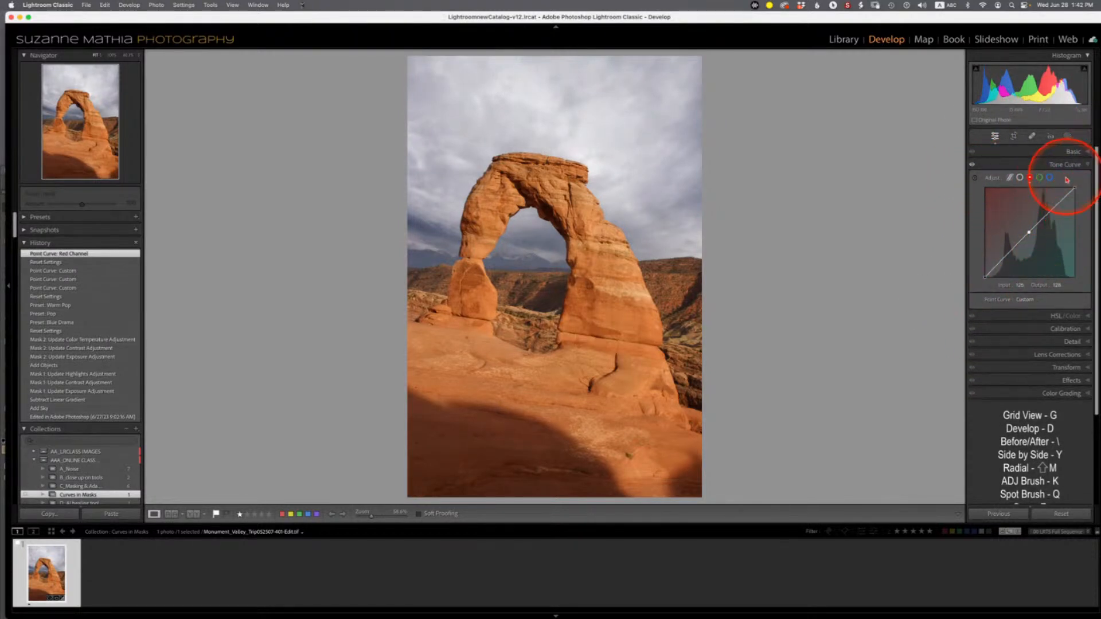
# - On the RGB tone curve, raise the highlights point, pull down the shadows point and lower Refine Saturation
pyautogui.click(1020, 178)
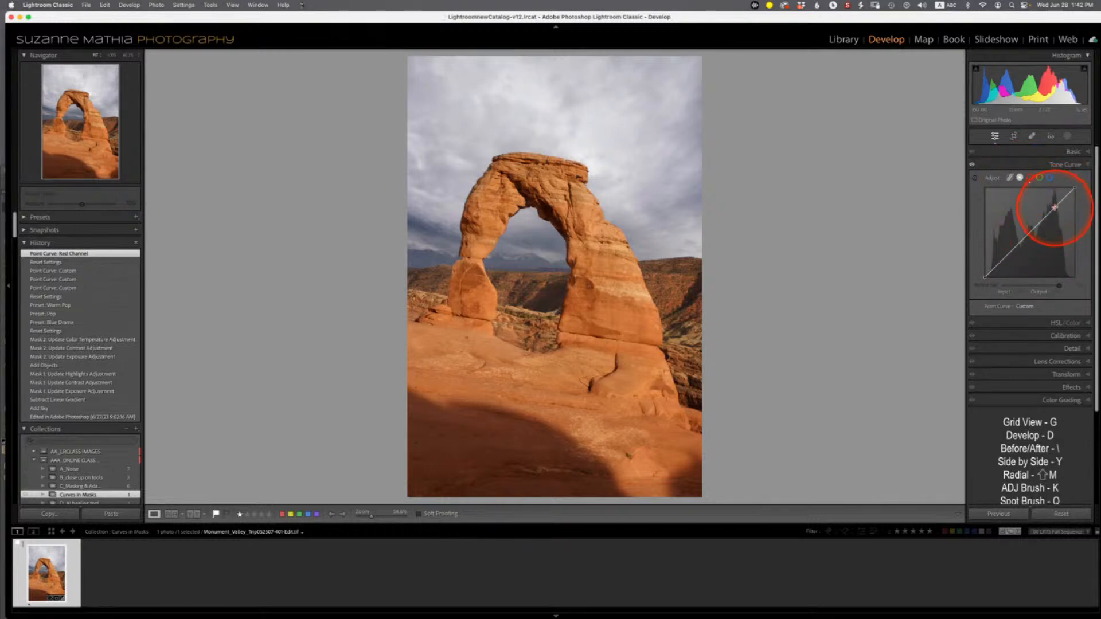
pyautogui.moveTo(1054, 208); pyautogui.dragTo(1051, 201)
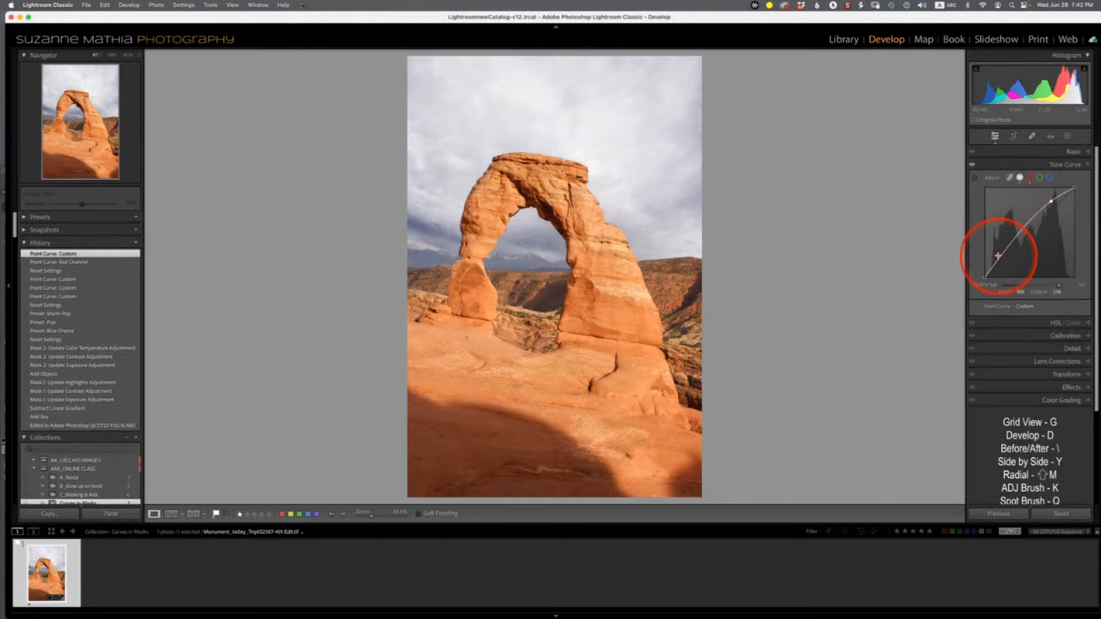
pyautogui.moveTo(1002, 258); pyautogui.dragTo(1005, 263)
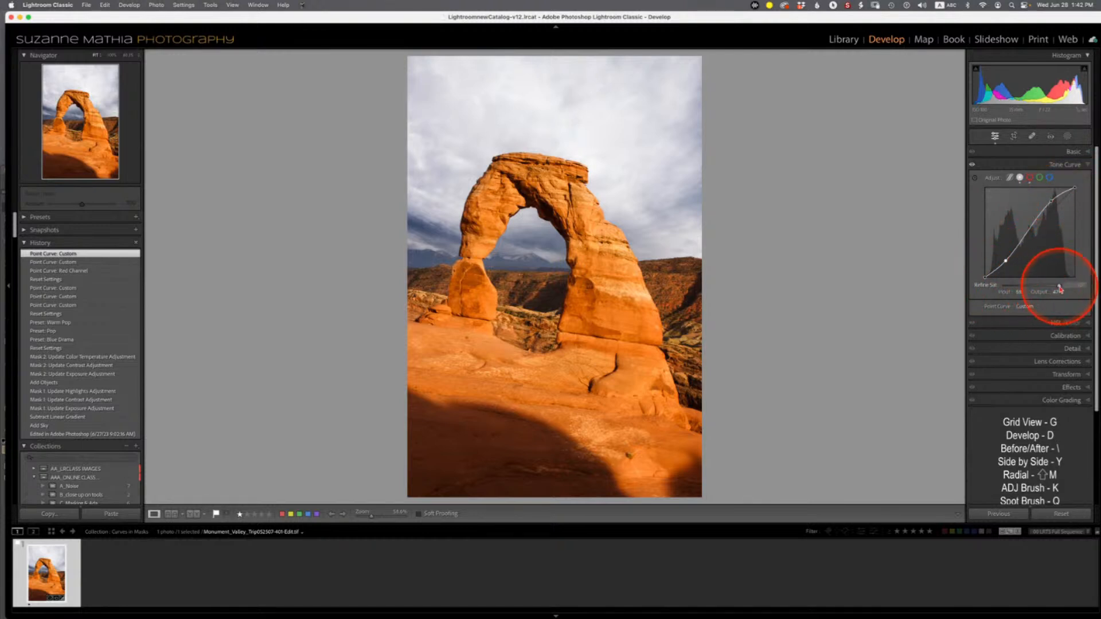
pyautogui.moveTo(1058, 289); pyautogui.dragTo(1033, 291)
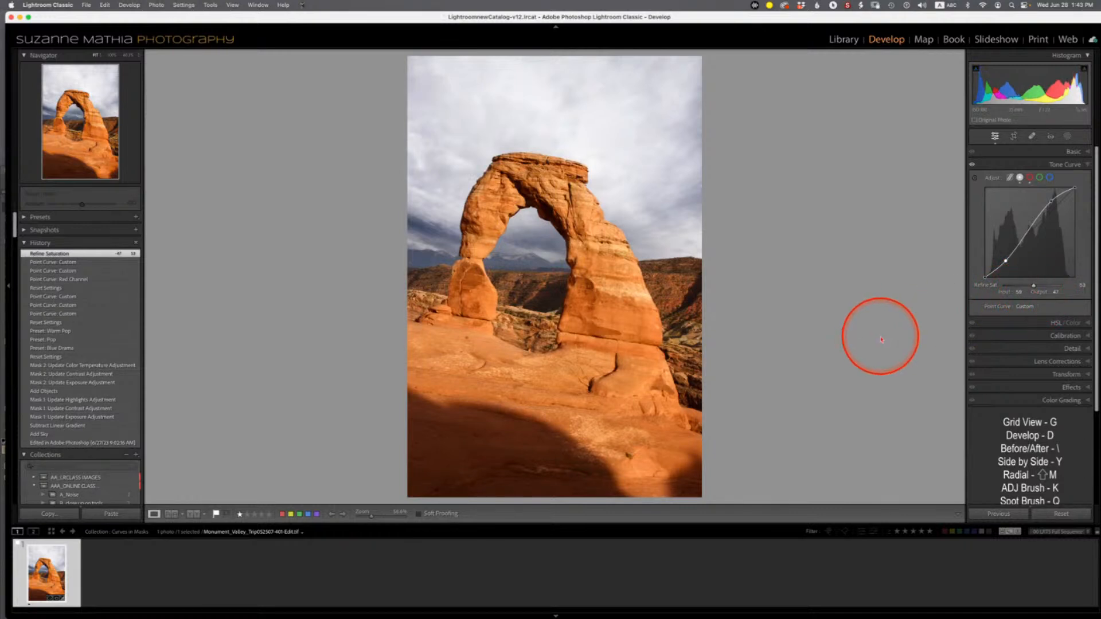
# - Create an Objects mask by brushing over the arch
pyautogui.click(1089, 153)
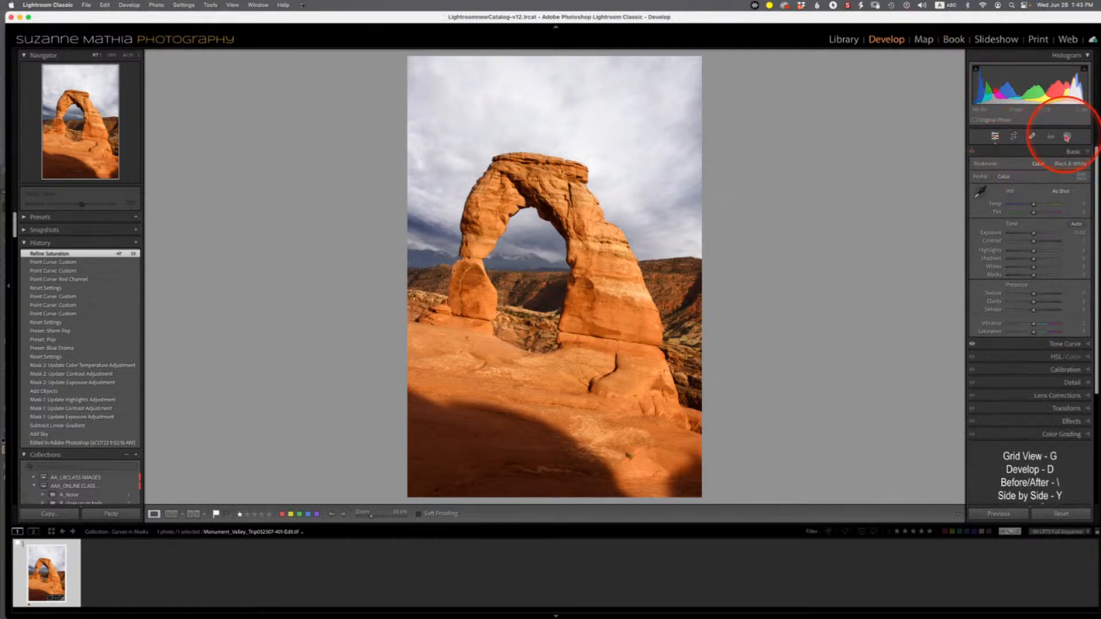
pyautogui.click(1067, 138)
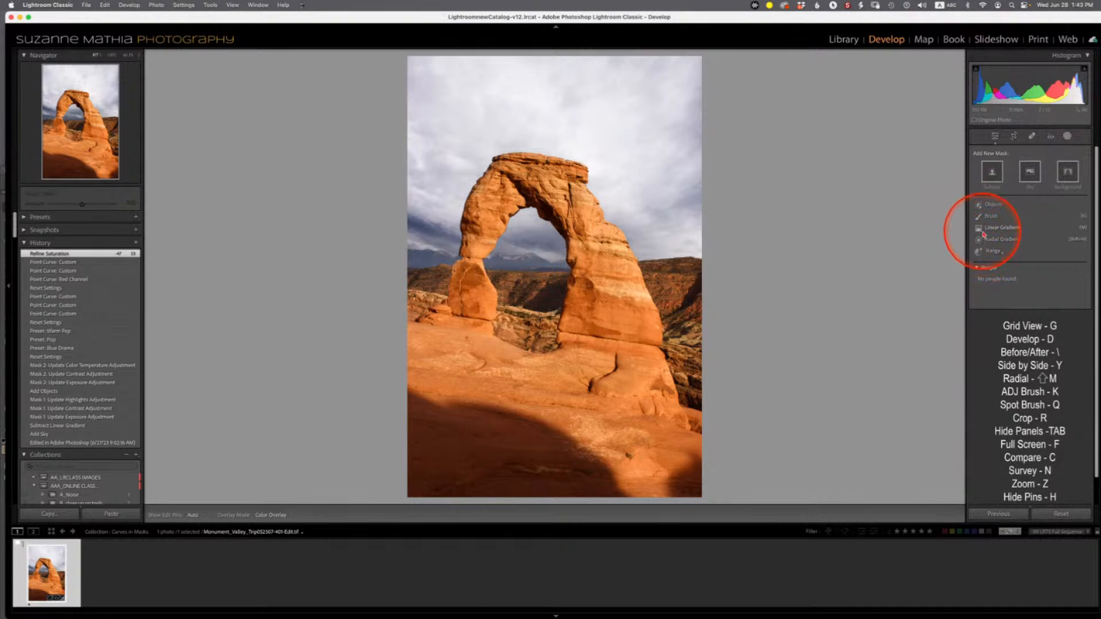
pyautogui.click(983, 204)
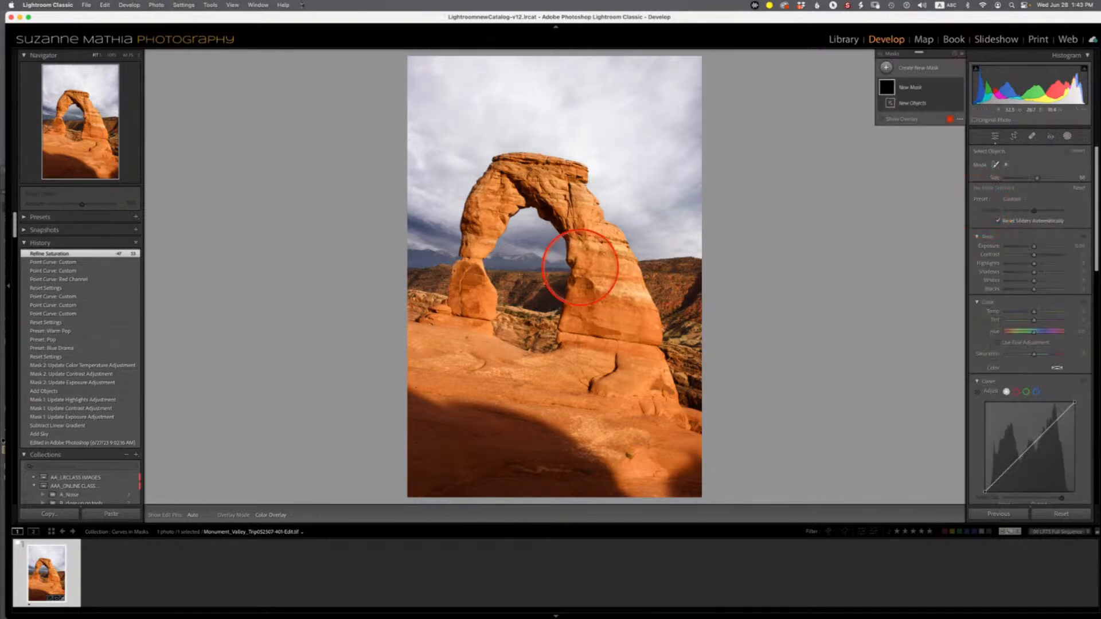
pyautogui.moveTo(418, 314)
pyautogui.mouseDown()
pyautogui.moveTo(453, 317)
pyautogui.moveTo(484, 203)
pyautogui.moveTo(519, 181)
pyautogui.moveTo(563, 193)
pyautogui.moveTo(629, 322)
pyautogui.moveTo(639, 382)
pyautogui.moveTo(683, 480)
pyautogui.moveTo(634, 474)
pyautogui.moveTo(600, 298)
pyautogui.moveTo(571, 371)
pyautogui.moveTo(545, 373)
pyautogui.moveTo(478, 333)
pyautogui.moveTo(557, 341)
pyautogui.moveTo(475, 309)
pyautogui.moveTo(419, 353)
pyautogui.moveTo(425, 368)
pyautogui.moveTo(478, 386)
pyautogui.moveTo(640, 421)
pyautogui.moveTo(578, 430)
pyautogui.mouseUp()
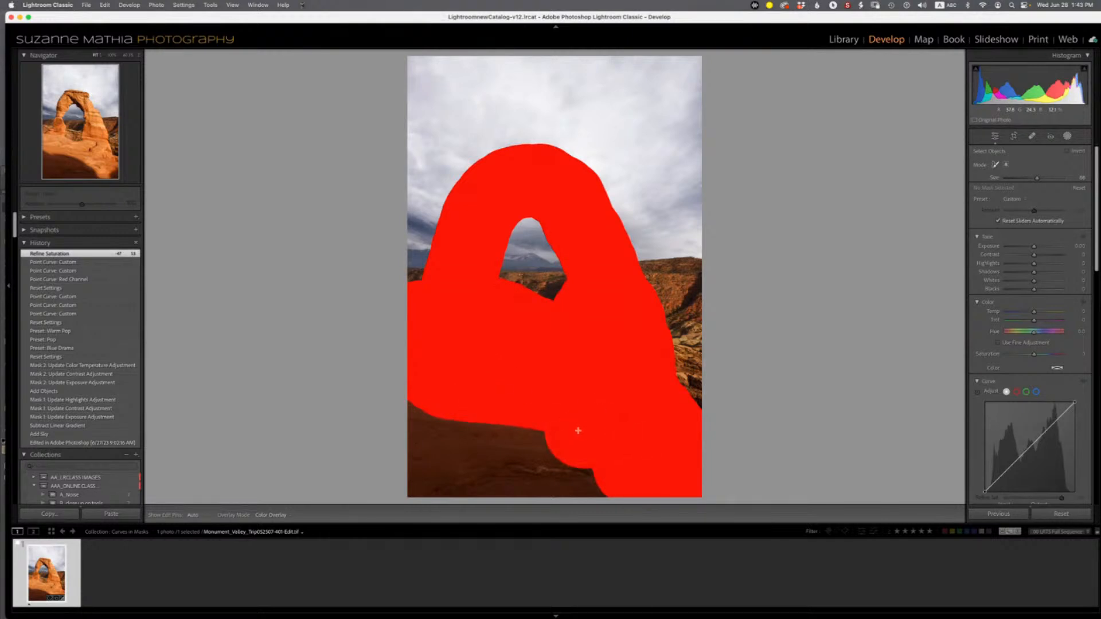
pyautogui.moveTo(637, 462); pyautogui.dragTo(636, 462)
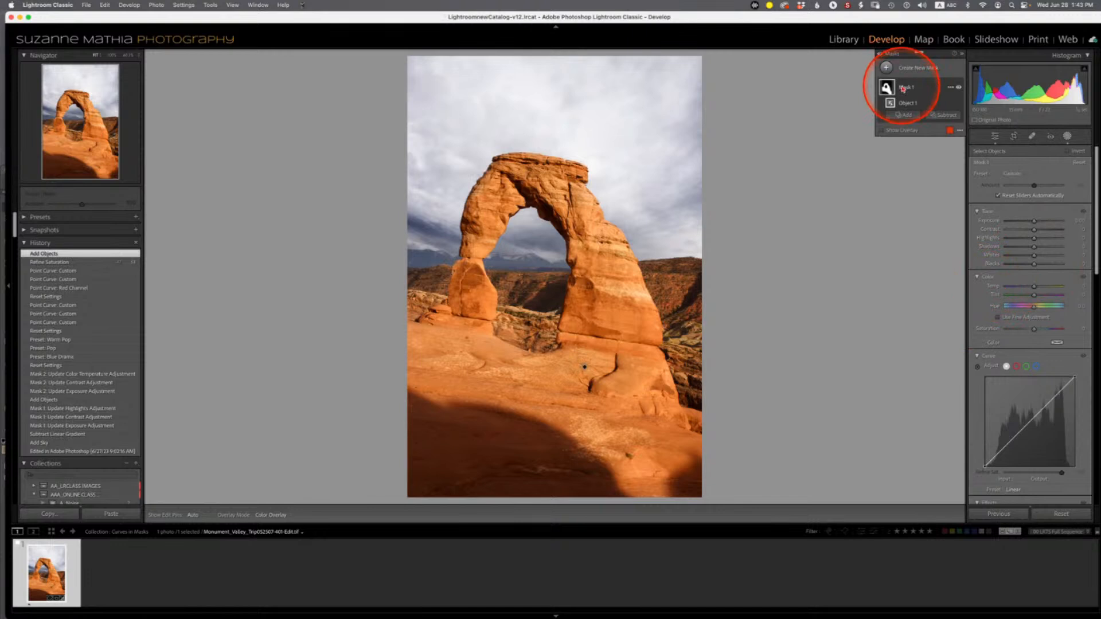
# - Add a midpoint to the arch mask's curve and raise the red channel curve to warm the arch
pyautogui.click(1030, 420)
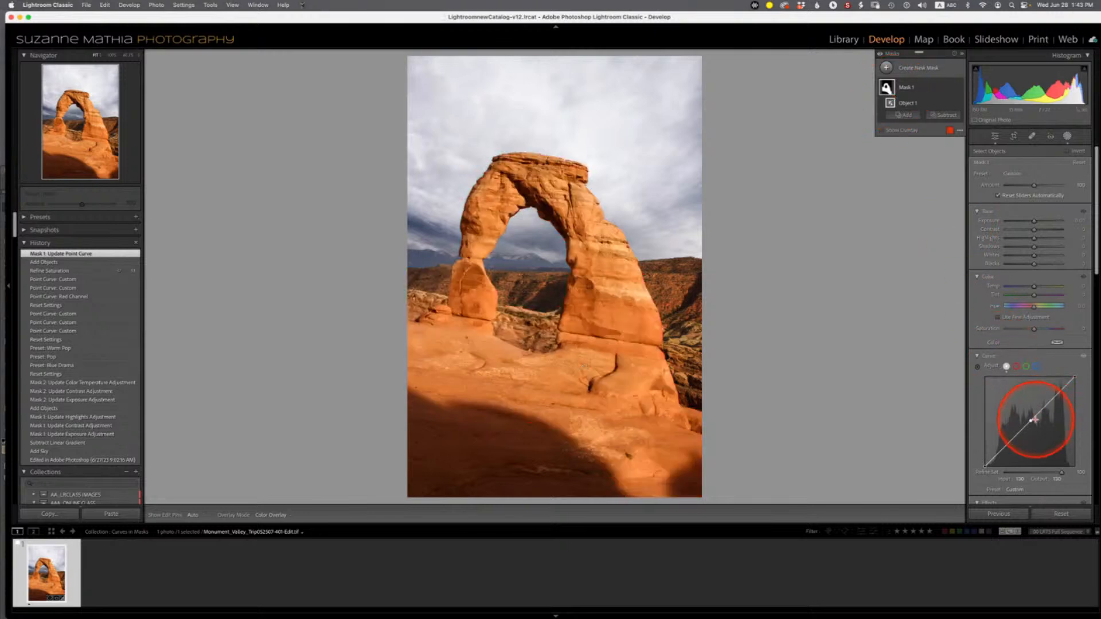
pyautogui.click(1017, 368)
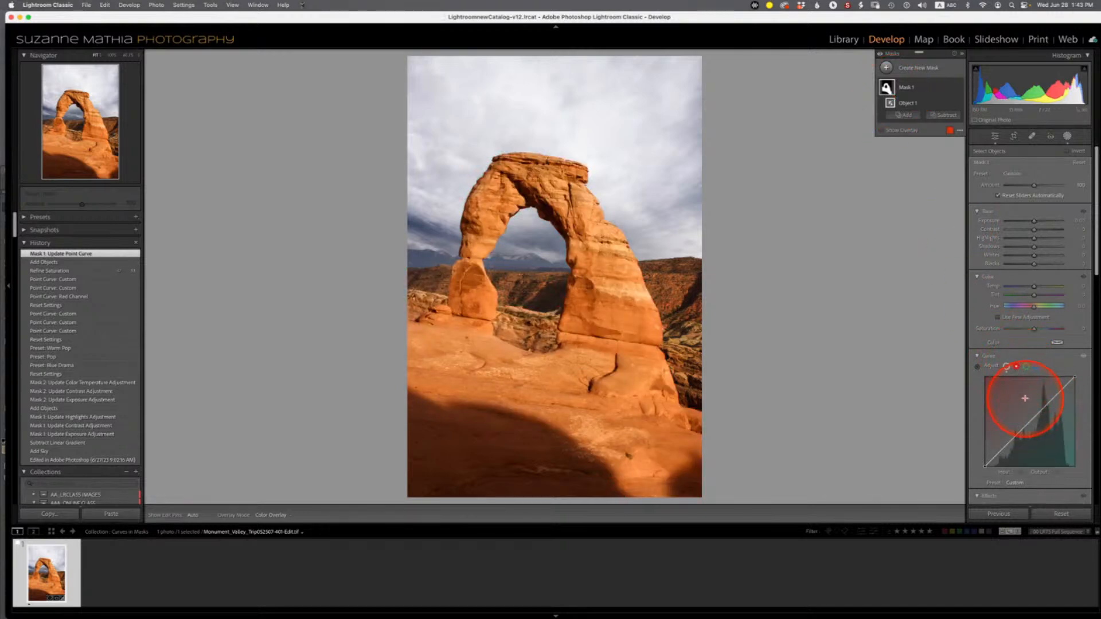
pyautogui.click(1031, 423)
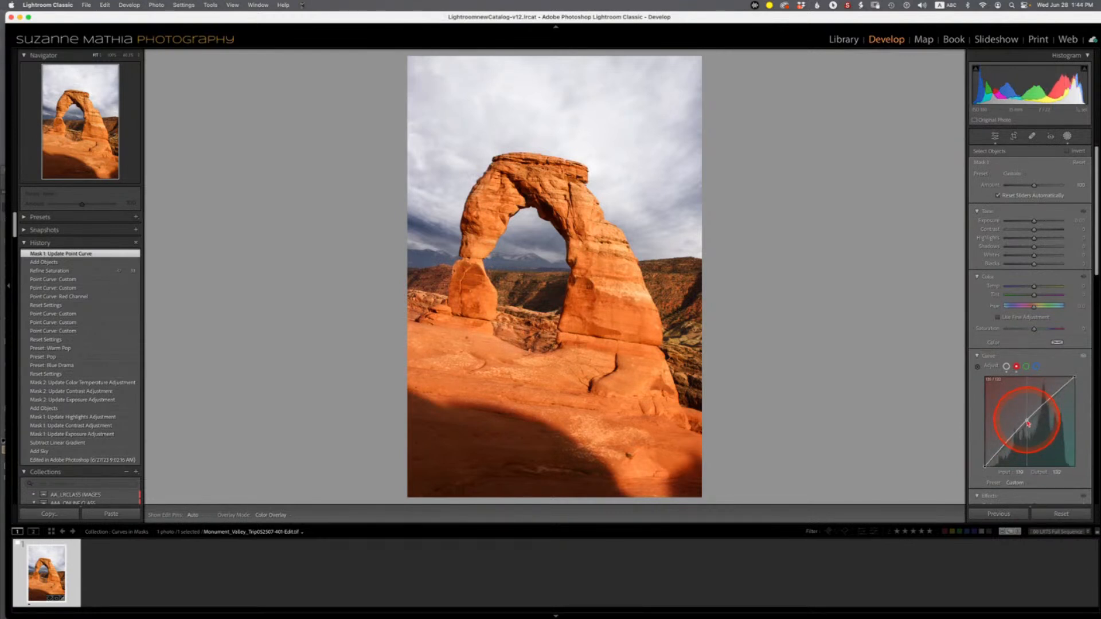
pyautogui.moveTo(1028, 423); pyautogui.dragTo(1027, 421)
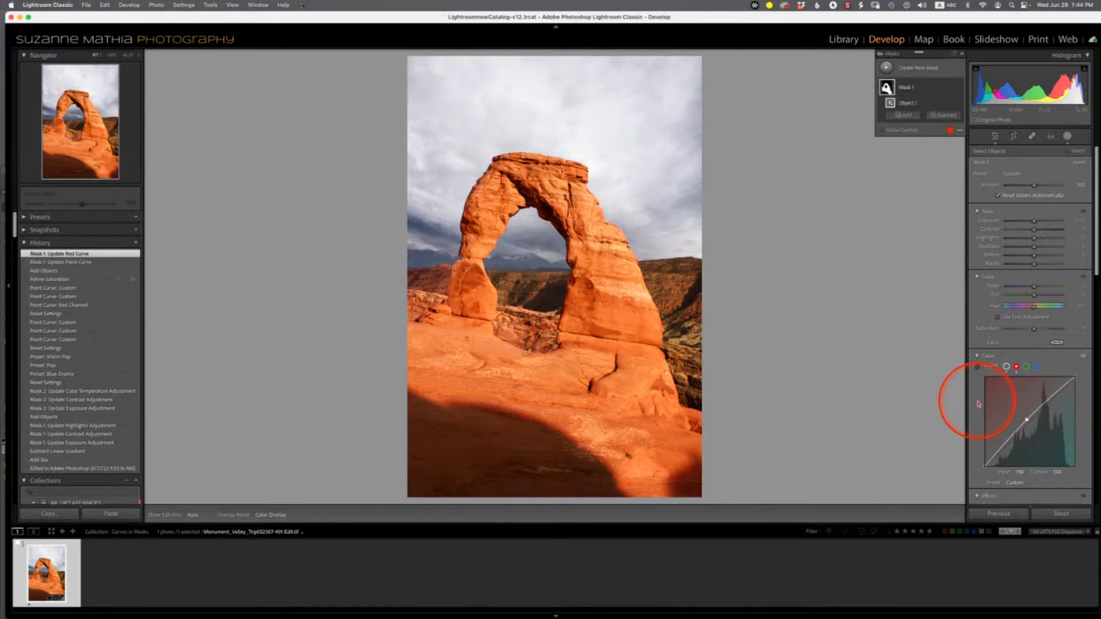
# - Create a new Select Sky mask
pyautogui.moveTo(887, 86)
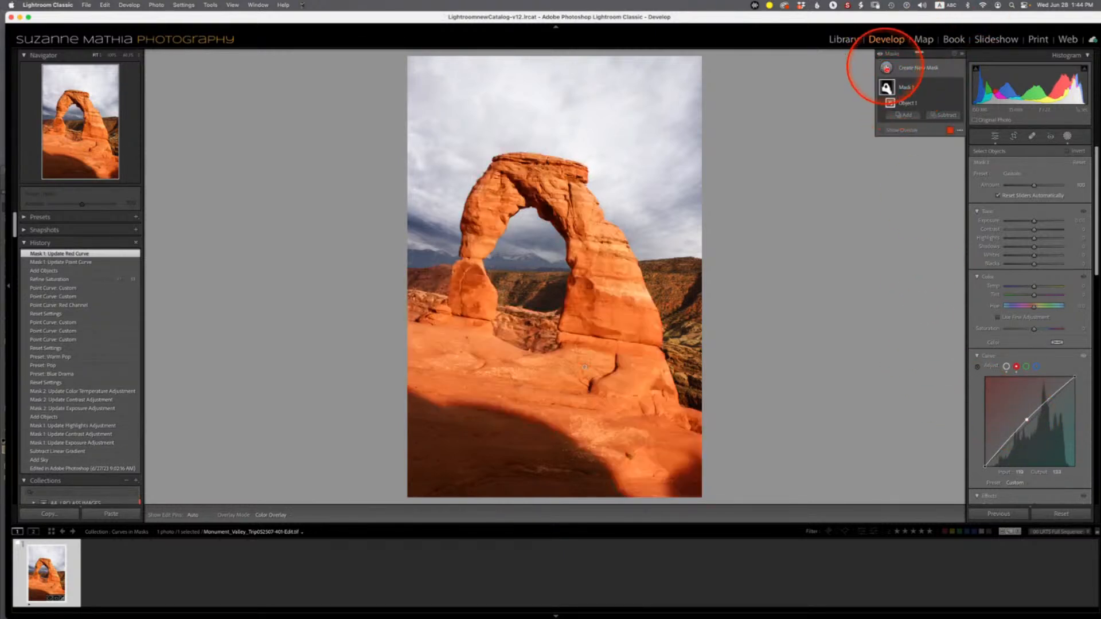
pyautogui.click(886, 67)
pyautogui.click(932, 95)
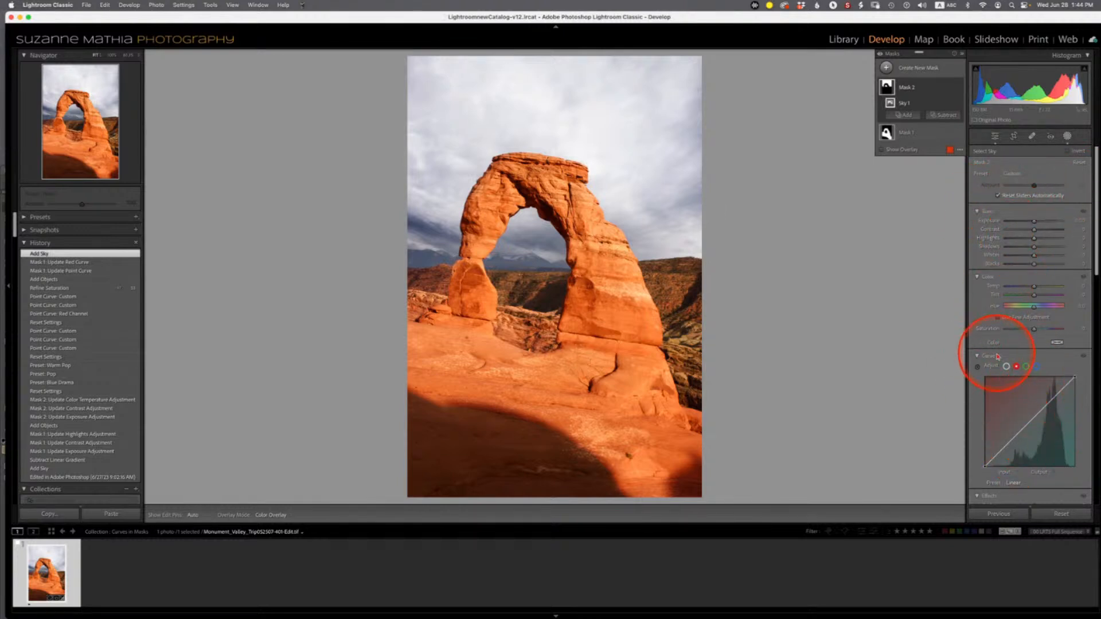
# - Darken the sky by pulling down the upper part of the sky mask's RGB curve and lower its Refine Saturation
pyautogui.click(1008, 368)
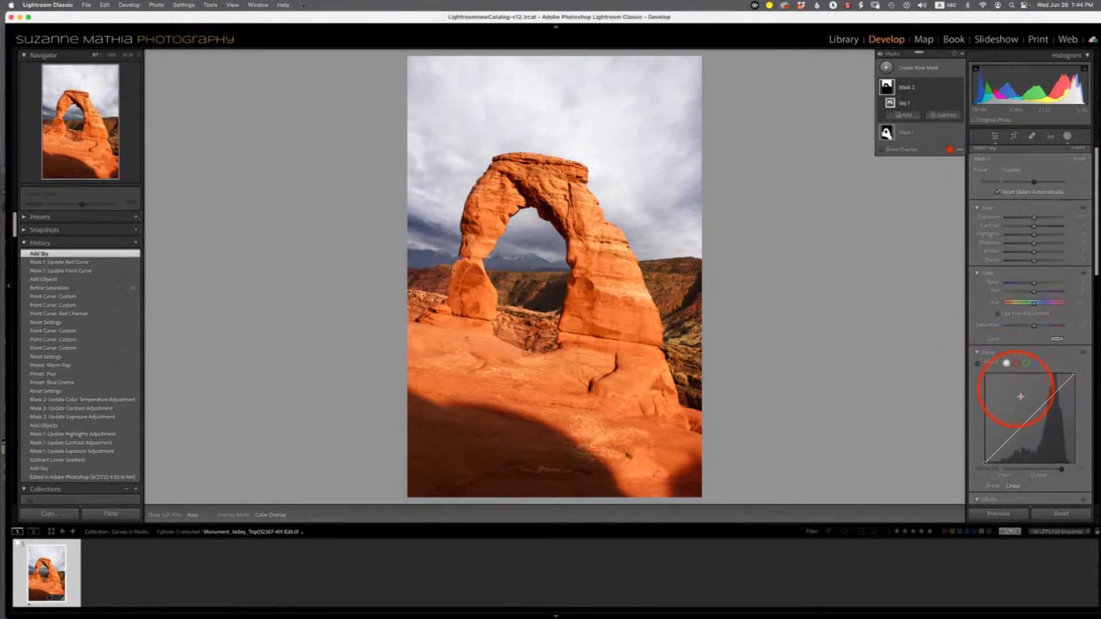
pyautogui.click(1053, 395)
pyautogui.moveTo(1052, 398); pyautogui.dragTo(1057, 415)
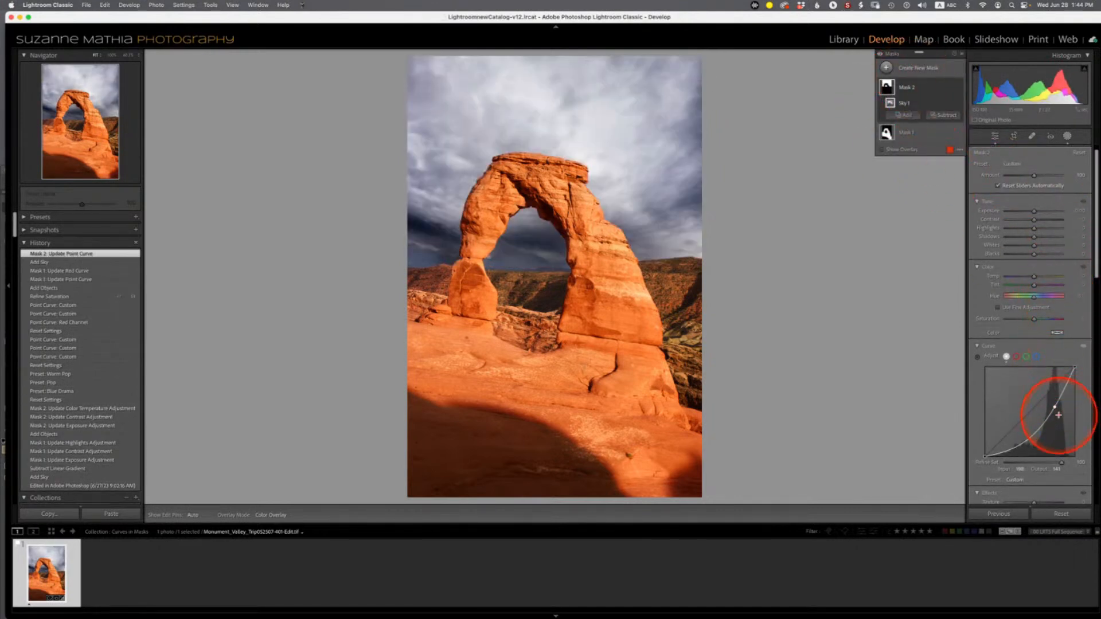
pyautogui.scroll(1, 1059, 469)
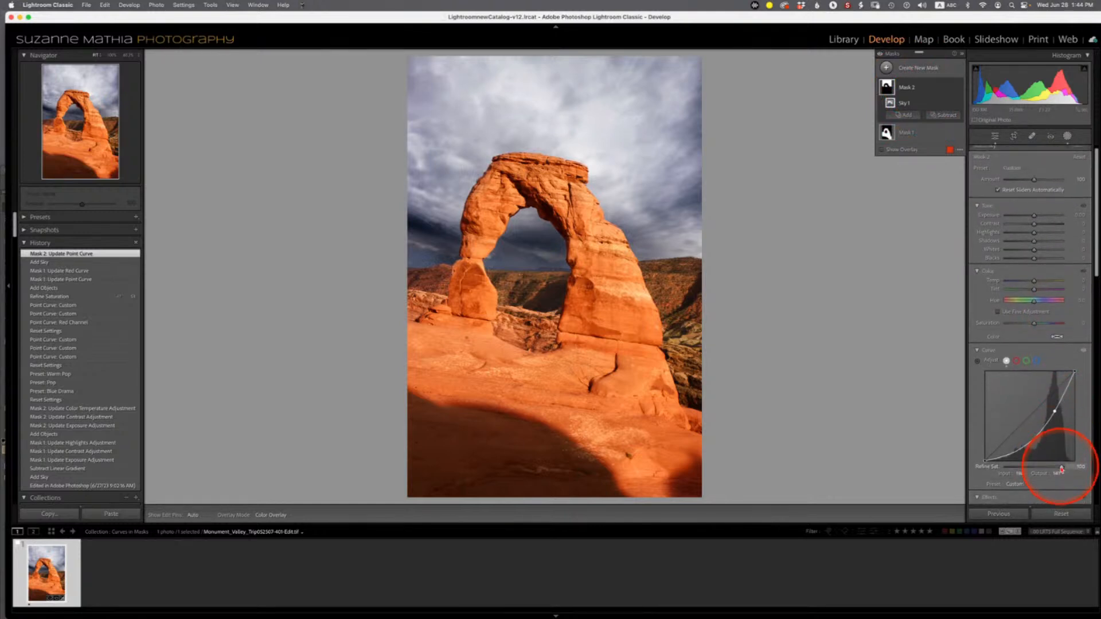
pyautogui.moveTo(1048, 471); pyautogui.dragTo(1025, 480)
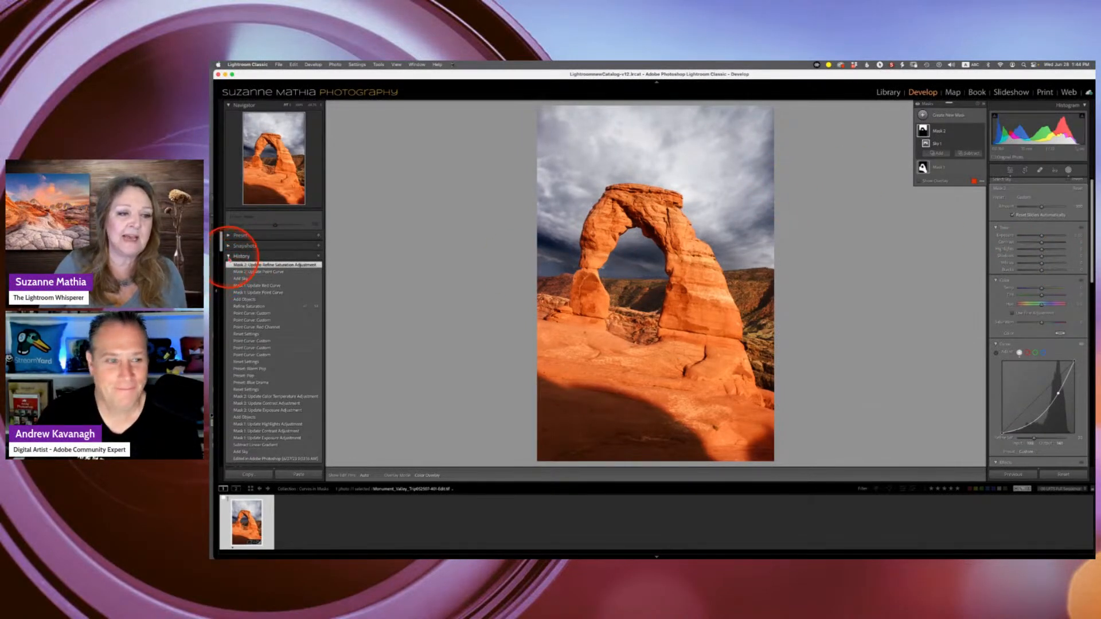
pyautogui.click(230, 257)
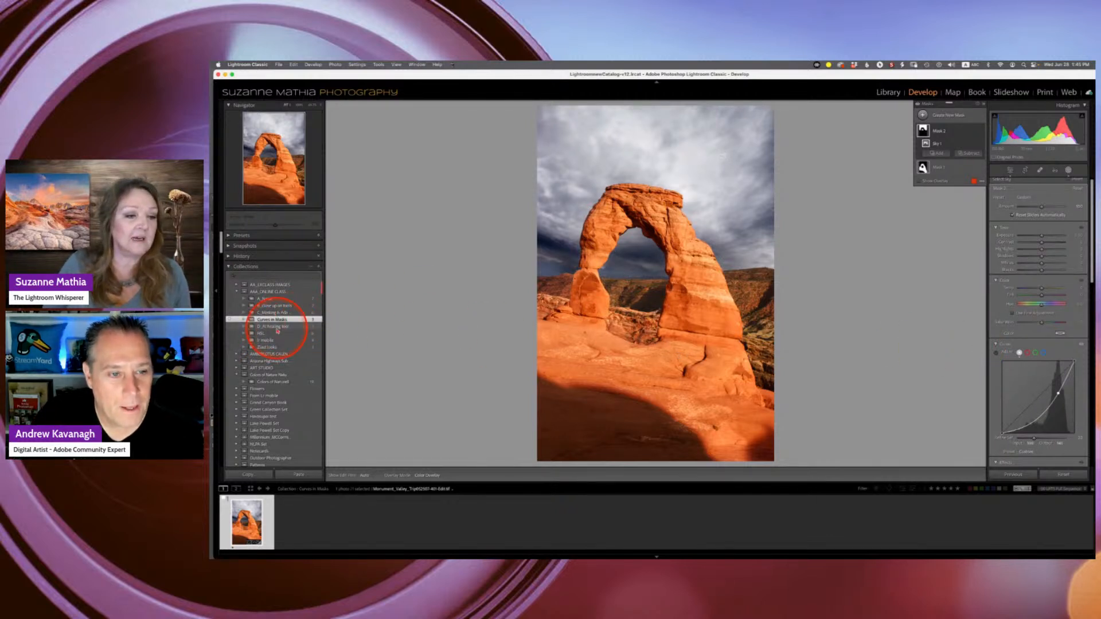
# - Open the D. AI healing tool collection's beach photo and activate the Remove tool in Remove mode
pyautogui.click(278, 328)
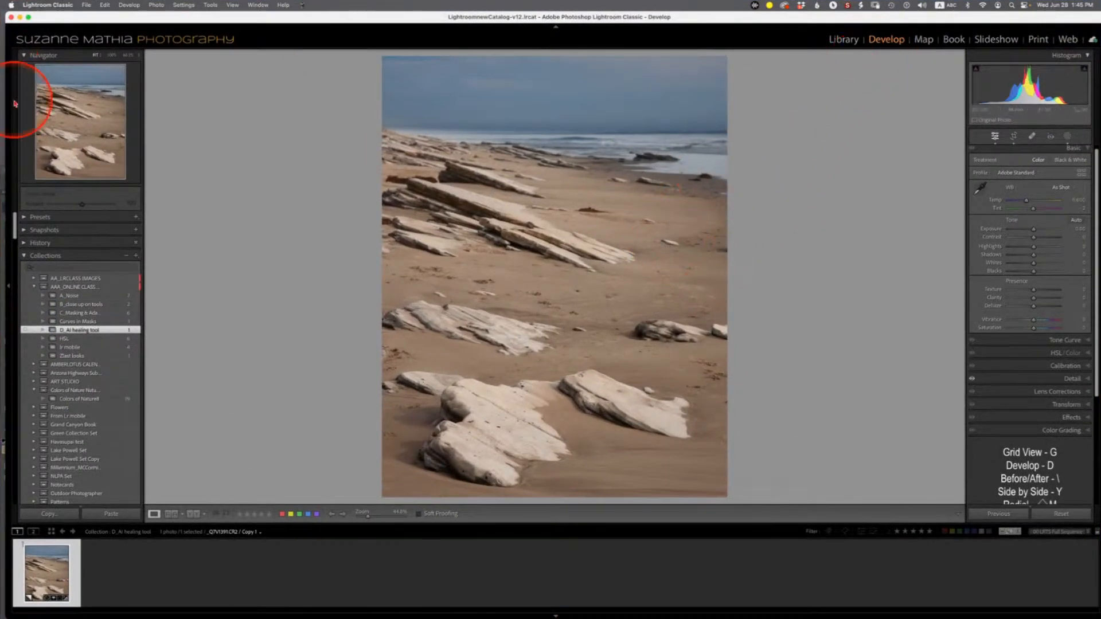
pyautogui.click(1032, 137)
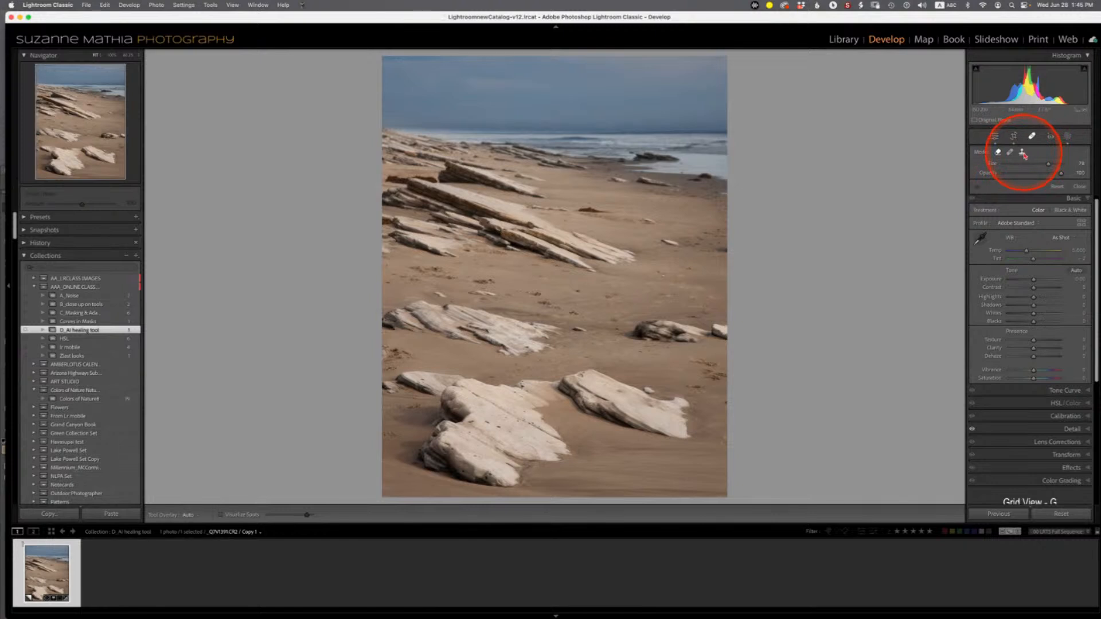
pyautogui.press('alt')
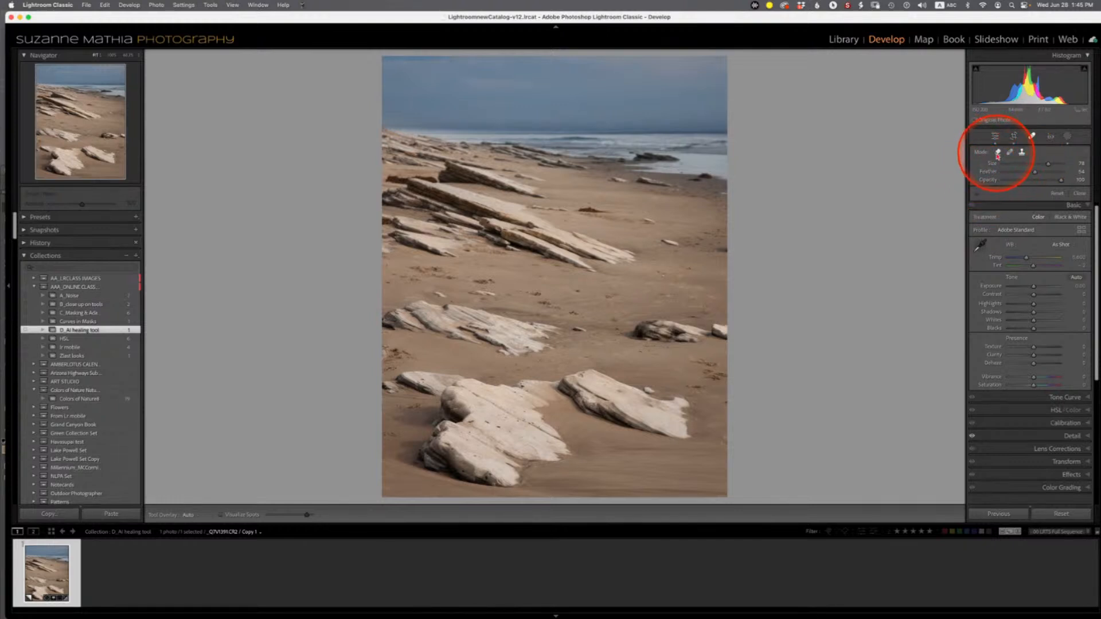
pyautogui.click(998, 154)
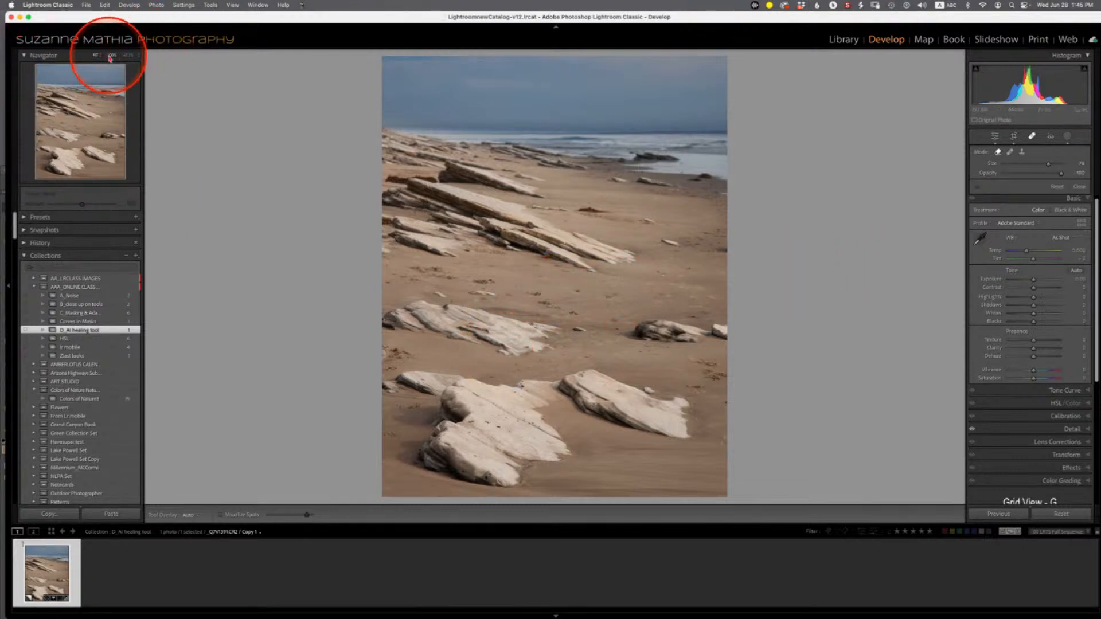
# - Remove small dark spots and debris from the sand by brushing over them with the Remove tool
pyautogui.click(112, 56)
pyautogui.moveTo(81, 167); pyautogui.dragTo(85, 133)
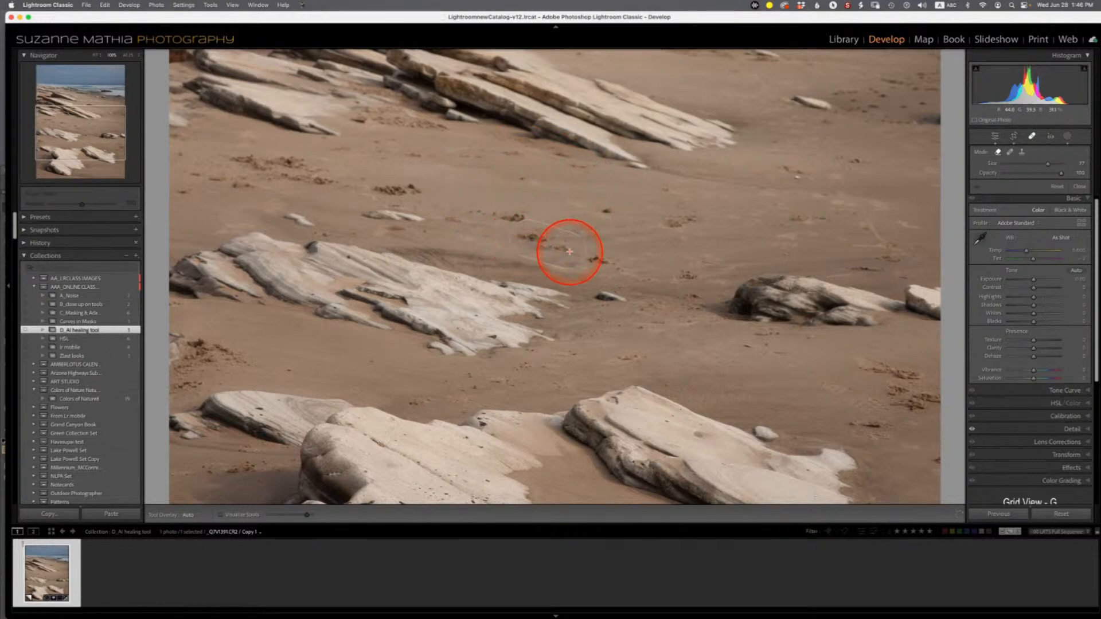
pyautogui.moveTo(571, 252); pyautogui.dragTo(570, 246)
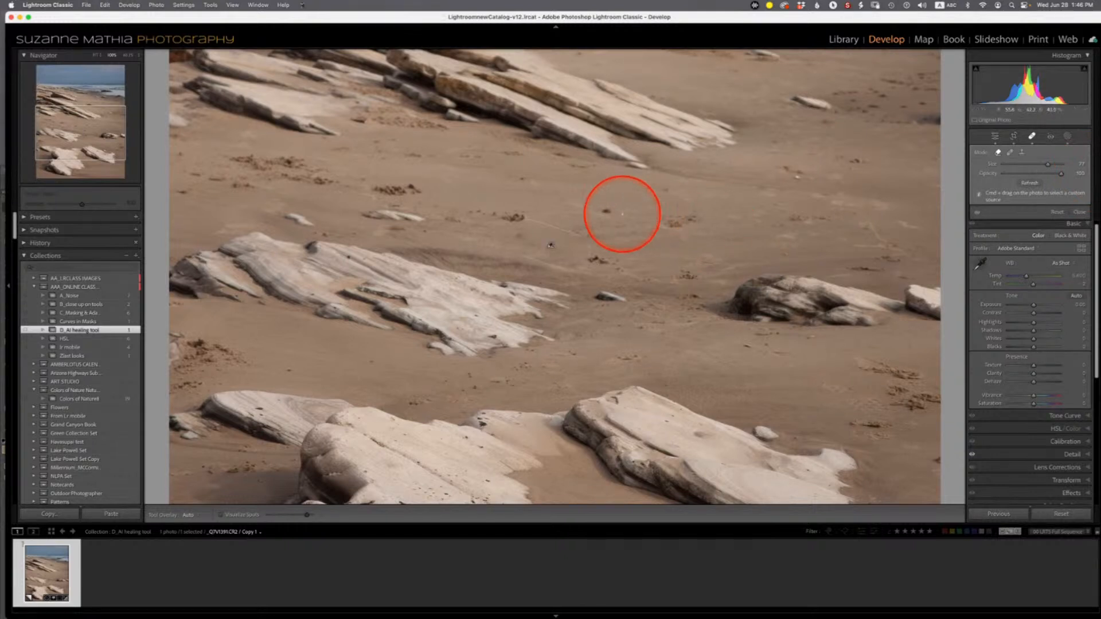
pyautogui.moveTo(394, 187); pyautogui.dragTo(427, 185)
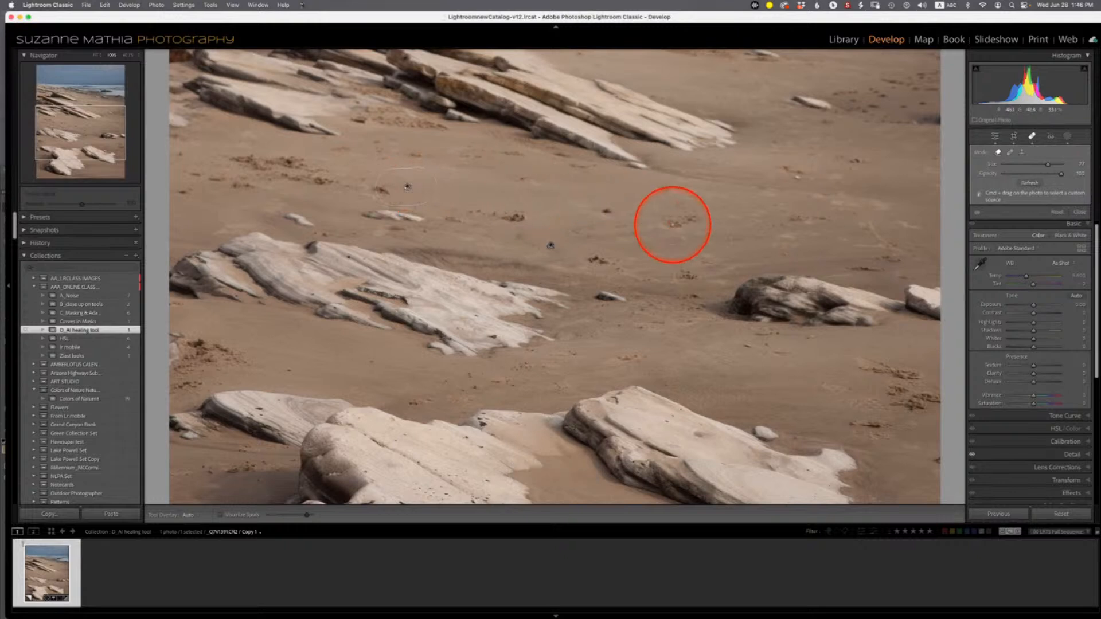
pyautogui.moveTo(673, 225); pyautogui.dragTo(700, 221)
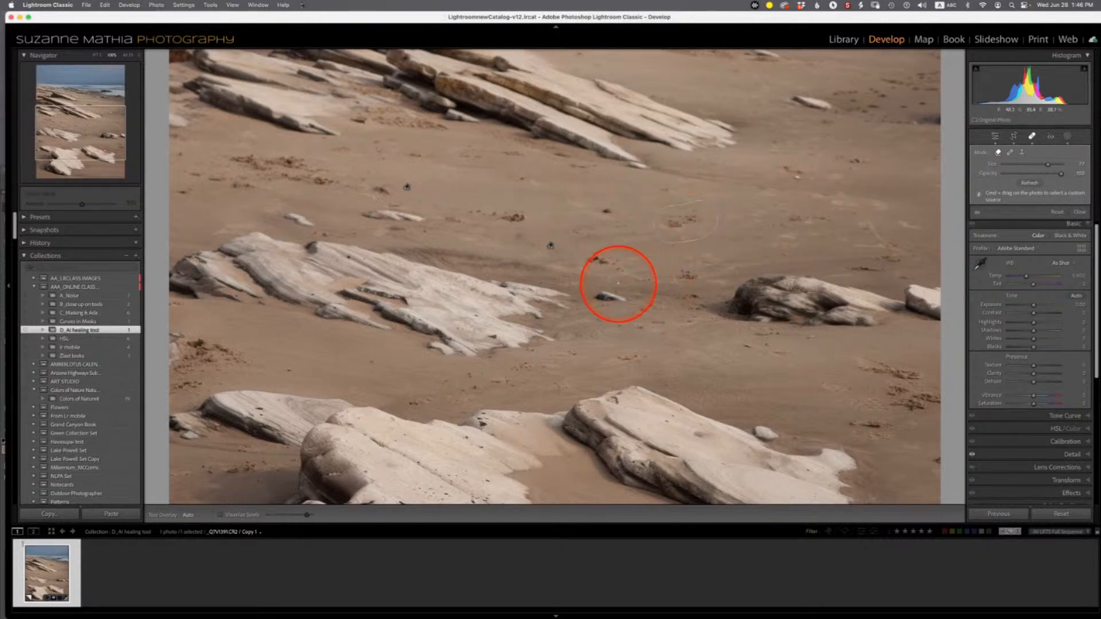
pyautogui.click(618, 298)
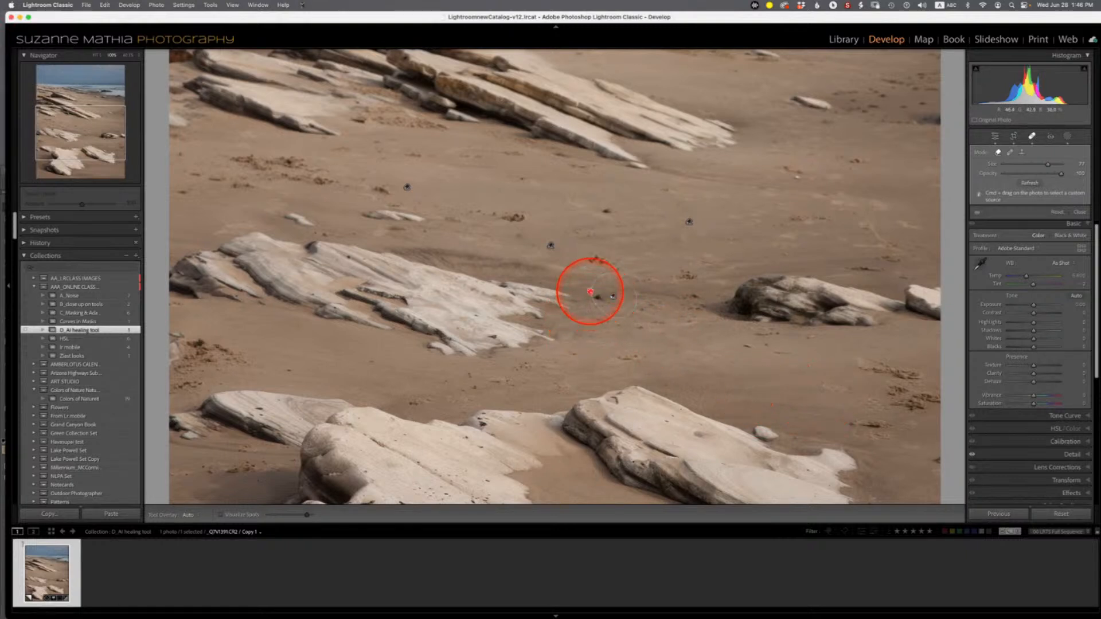
pyautogui.click(736, 317)
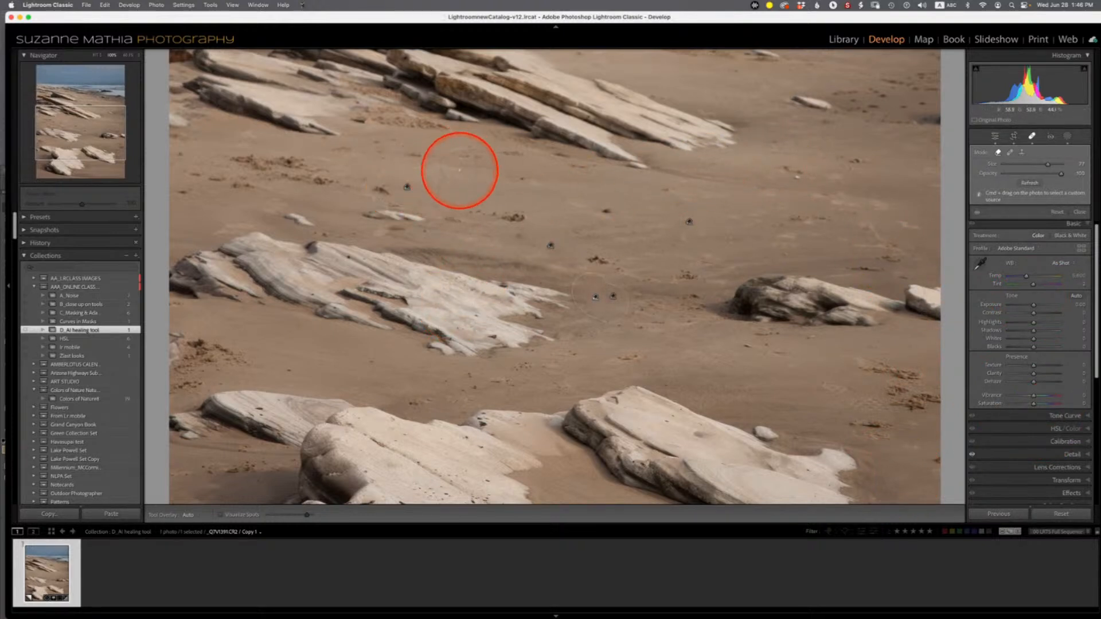
pyautogui.moveTo(484, 211); pyautogui.dragTo(524, 217)
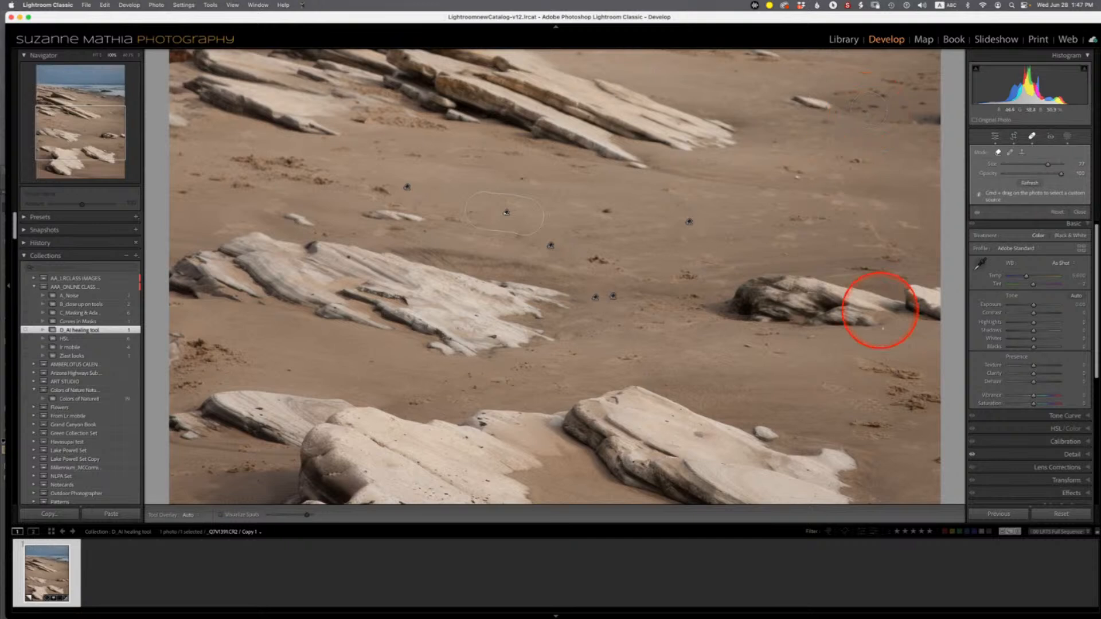
# - Switch the Remove tool to Clone mode and apply it to another spot in the sand
pyautogui.moveTo(905, 614)
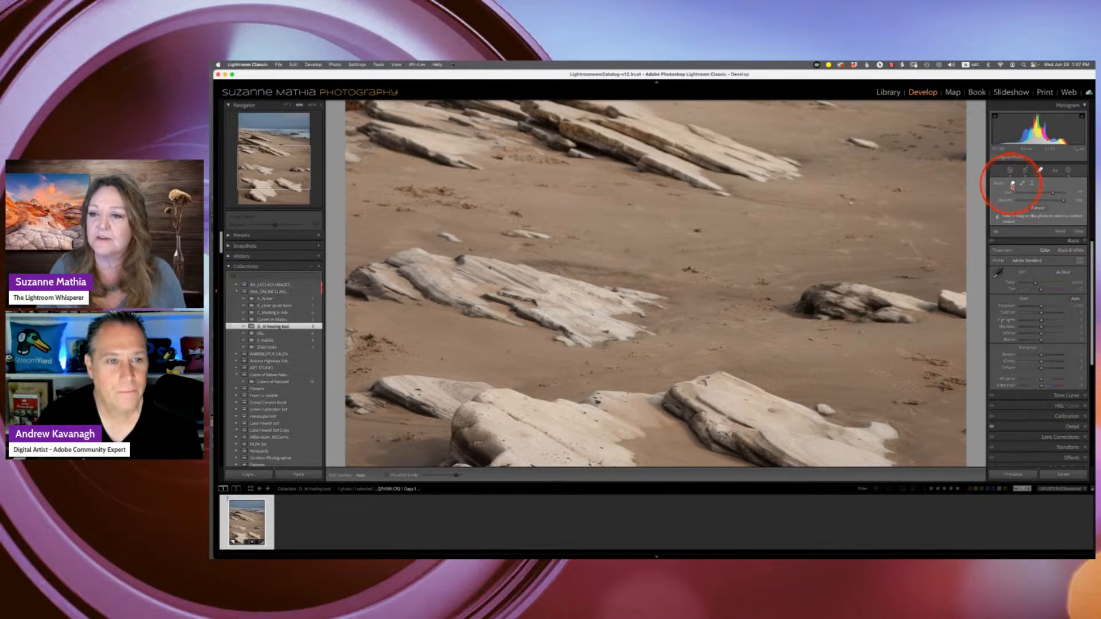
pyautogui.hotkey('ctrl', 'alt')
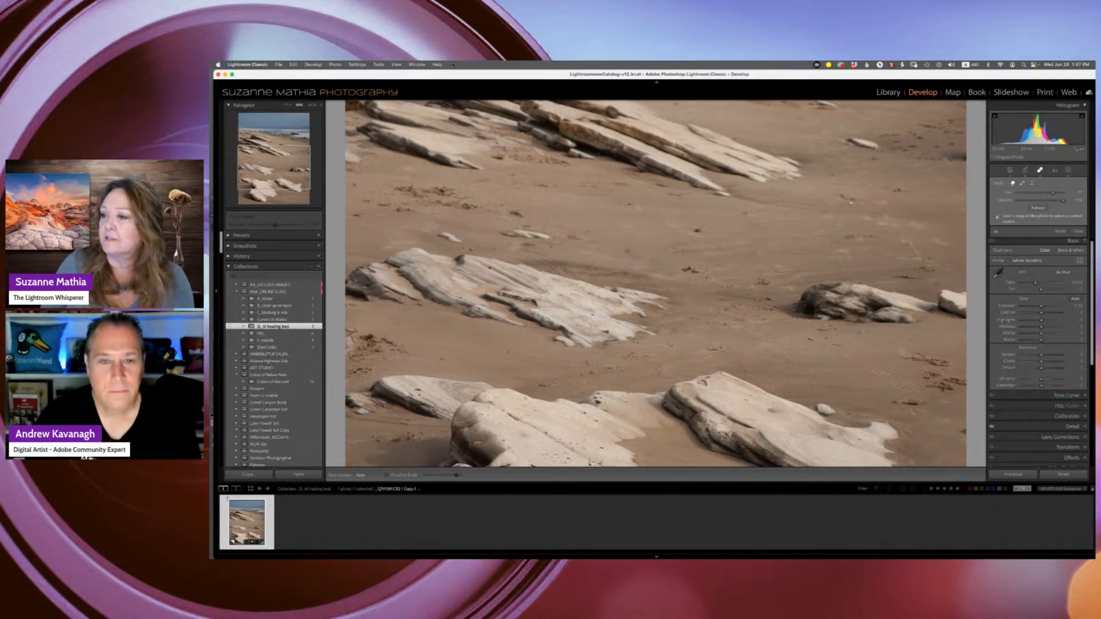
pyautogui.press('Escape')
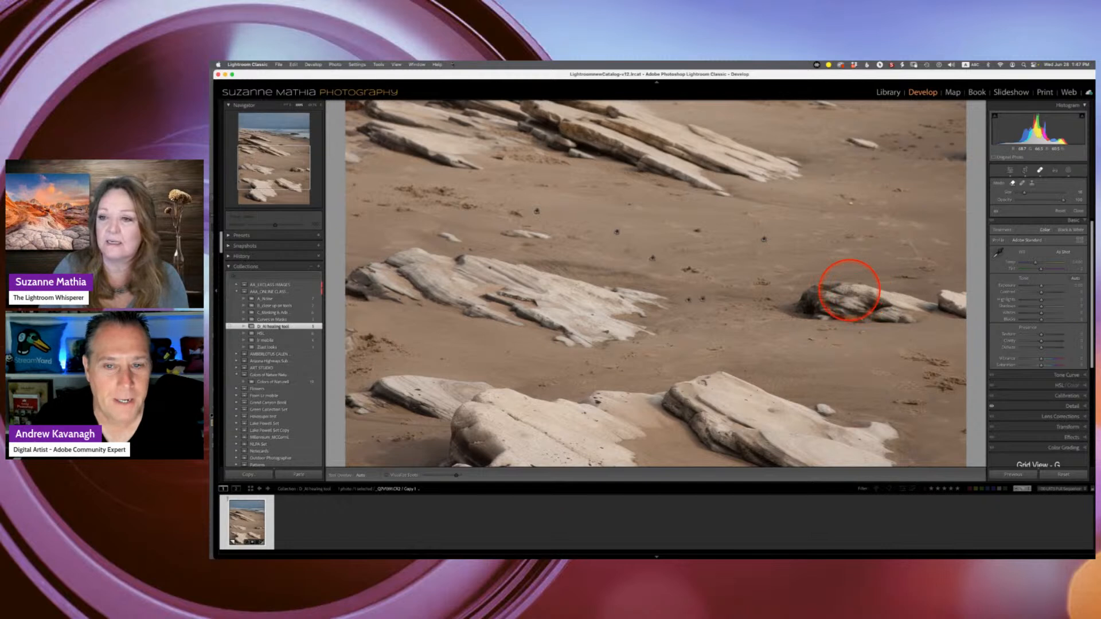
pyautogui.click(1023, 183)
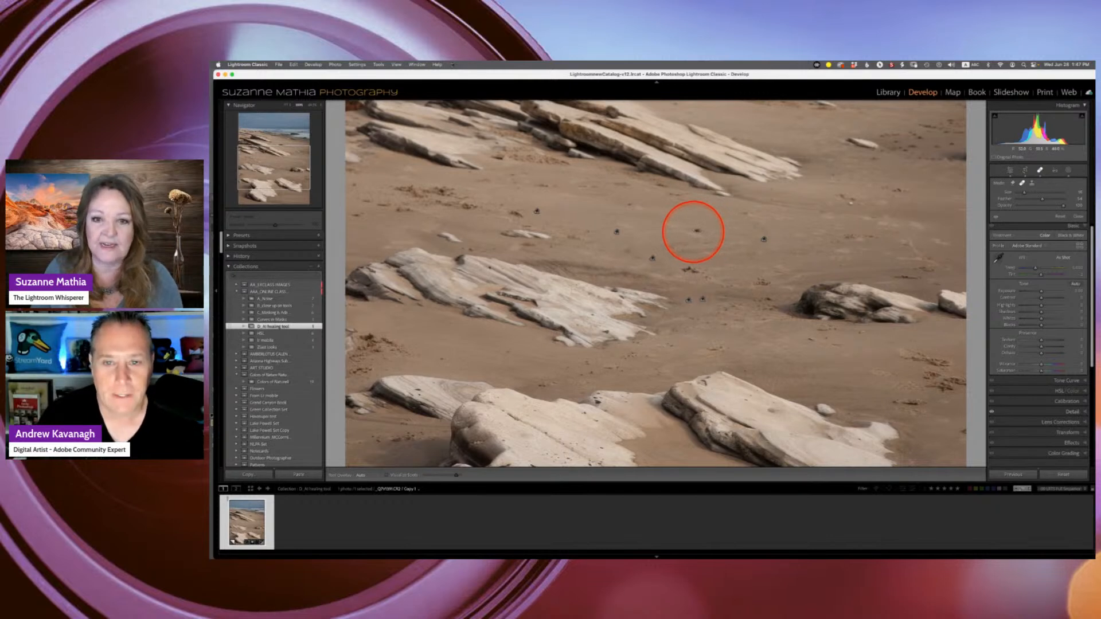
pyautogui.click(695, 231)
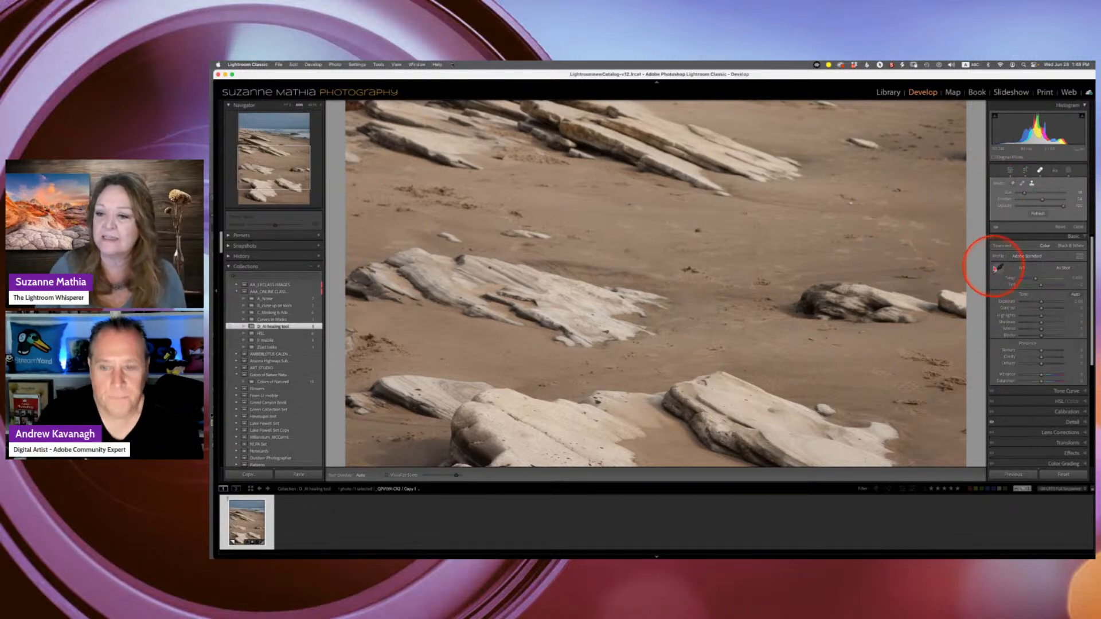
# - Browse the Develop panels, expanding and collapsing Color Grading, Calibration and HSL/Color
pyautogui.scroll(-3, 1008, 393)
pyautogui.scroll(-3, 1005, 396)
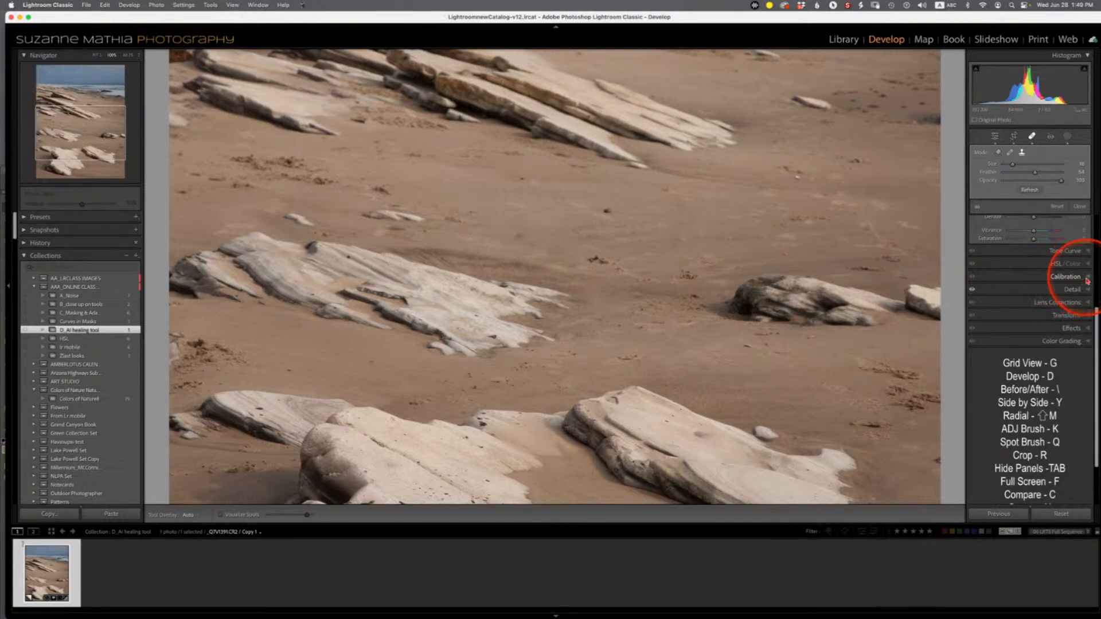
pyautogui.scroll(-2, 1083, 281)
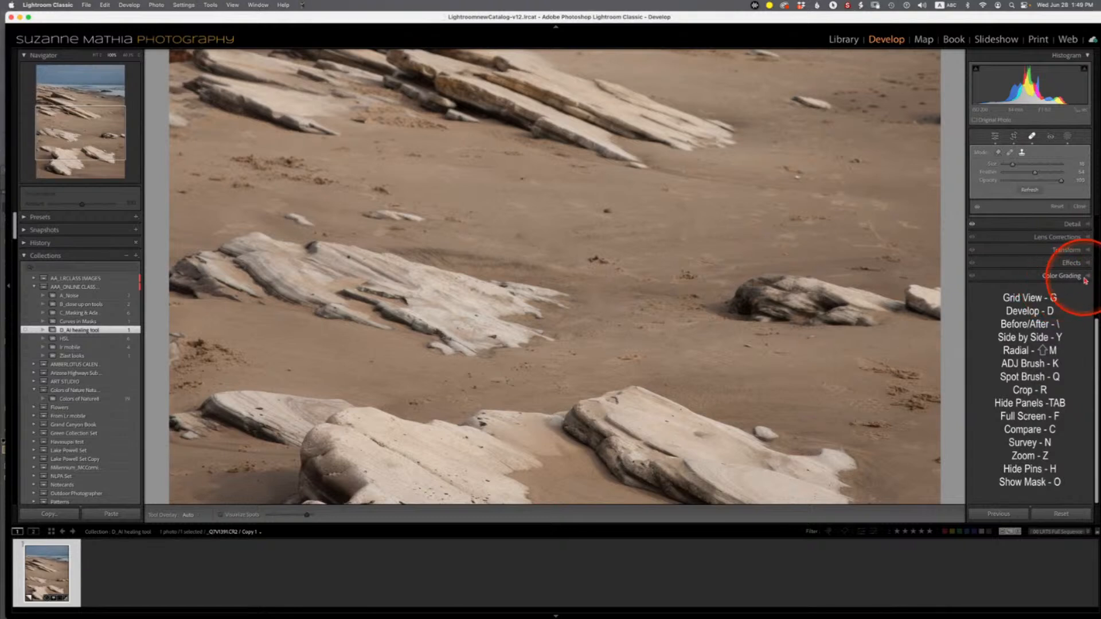
pyautogui.click(1088, 278)
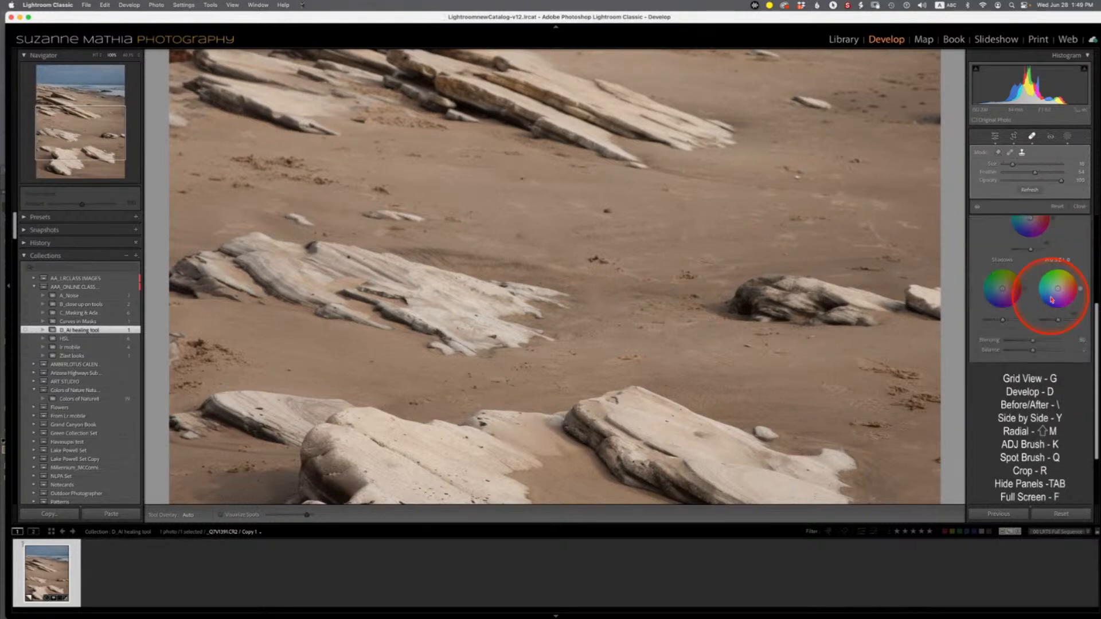
pyautogui.scroll(3, 1051, 299)
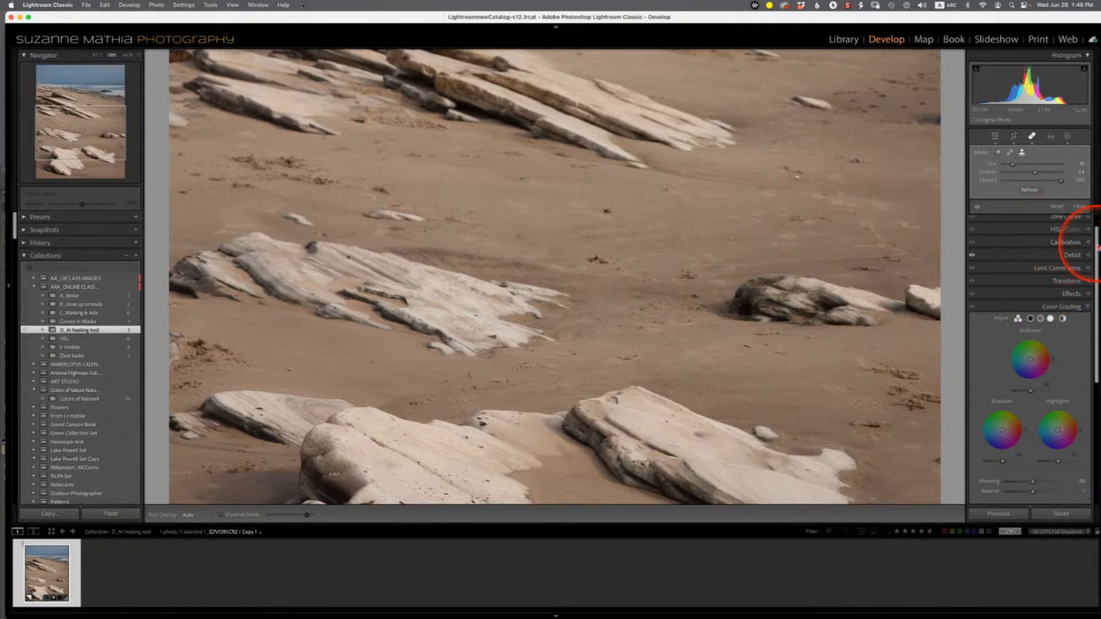
pyautogui.click(1089, 245)
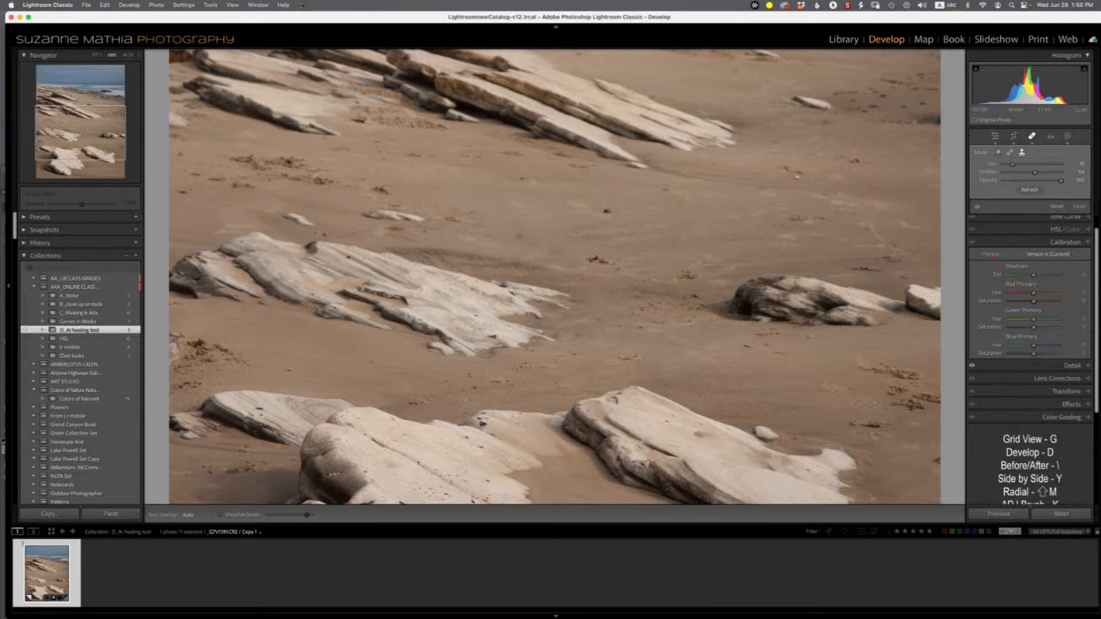
pyautogui.click(1088, 243)
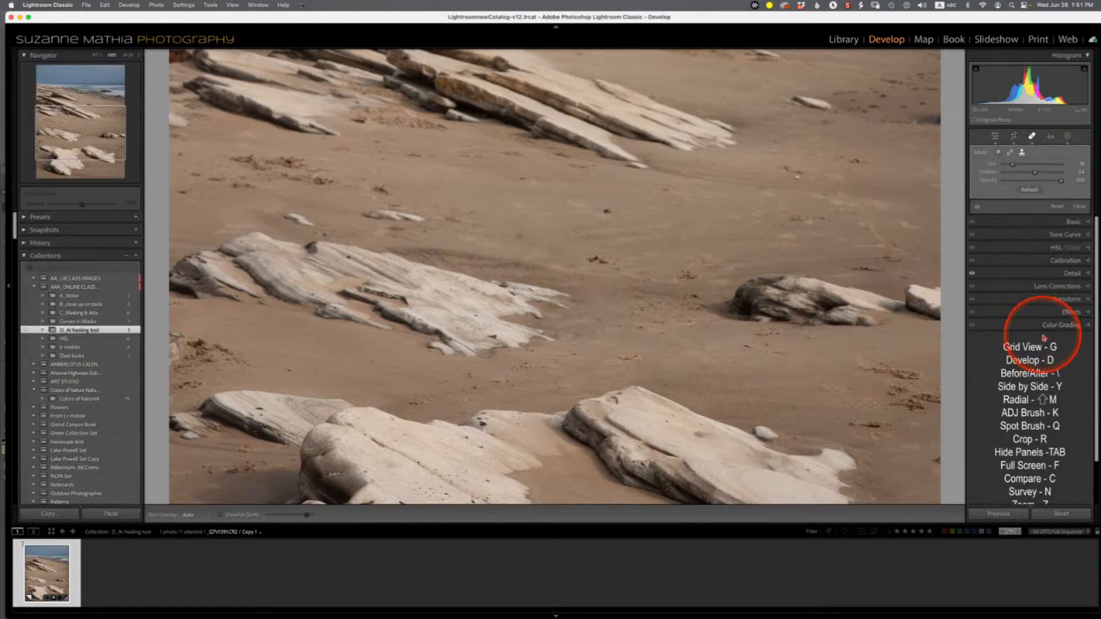
pyautogui.click(1063, 249)
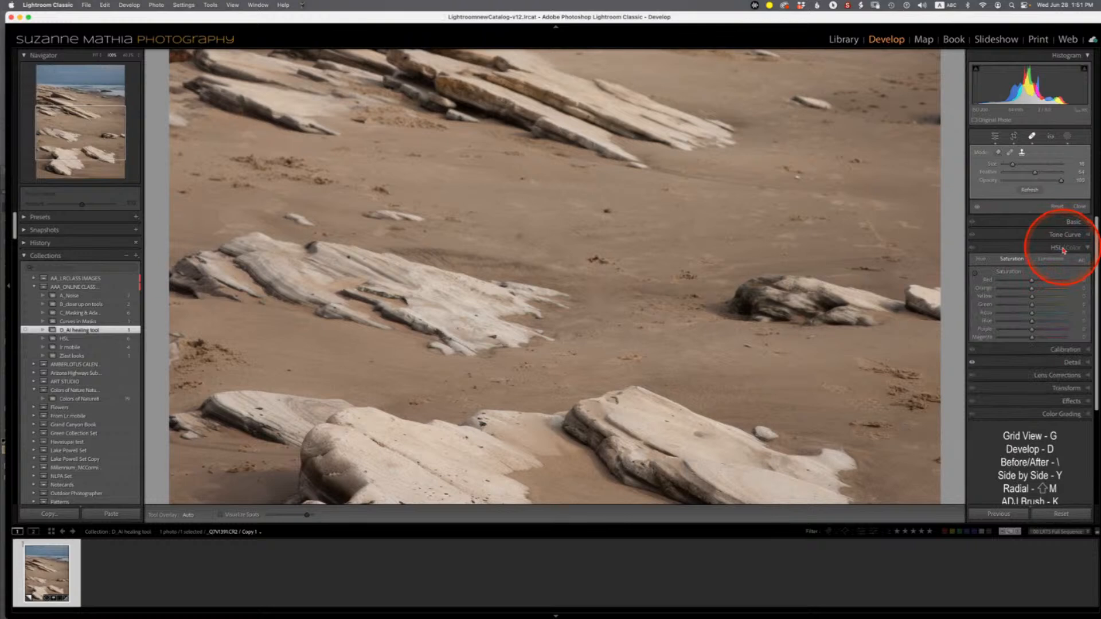
pyautogui.click(1064, 249)
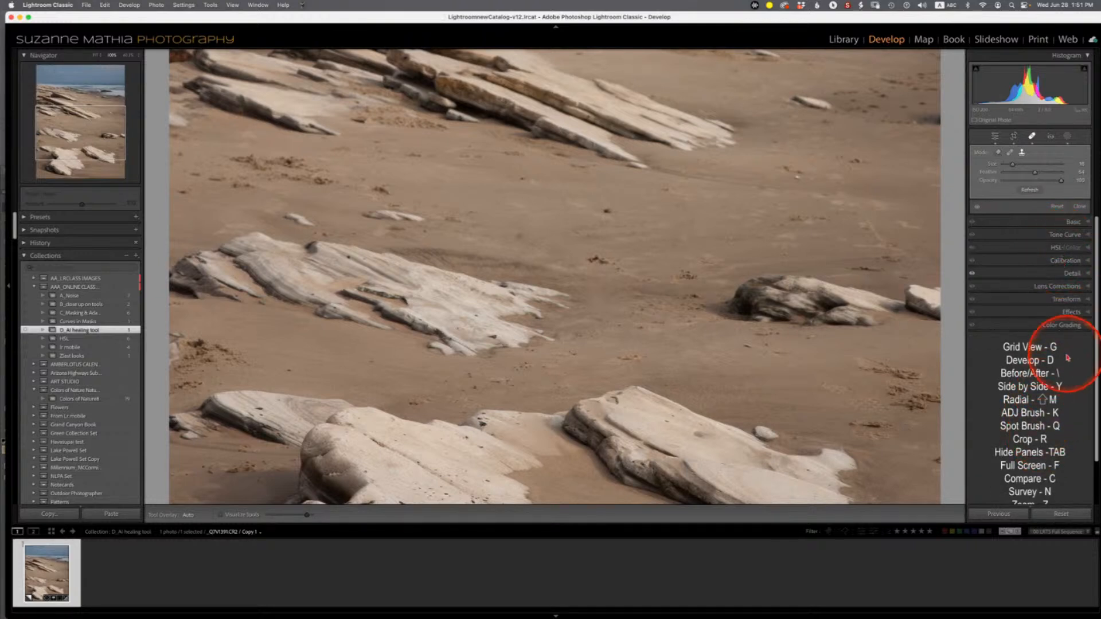
# - Open Customize Develop Panel for the panel list and save the panel order
pyautogui.rightClick(991, 258)
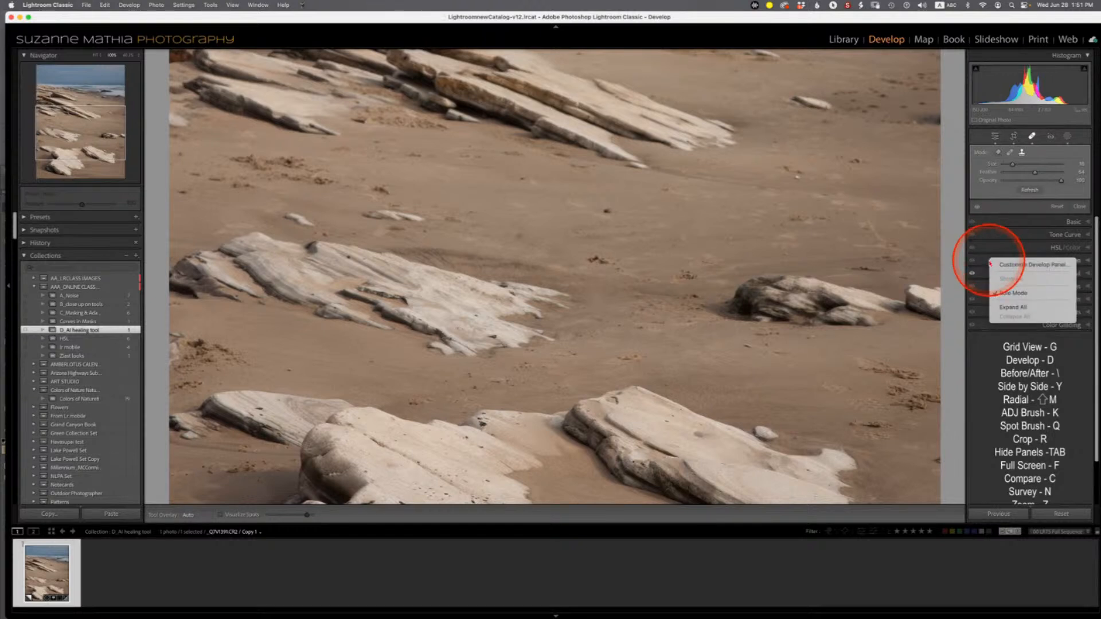
pyautogui.click(1022, 266)
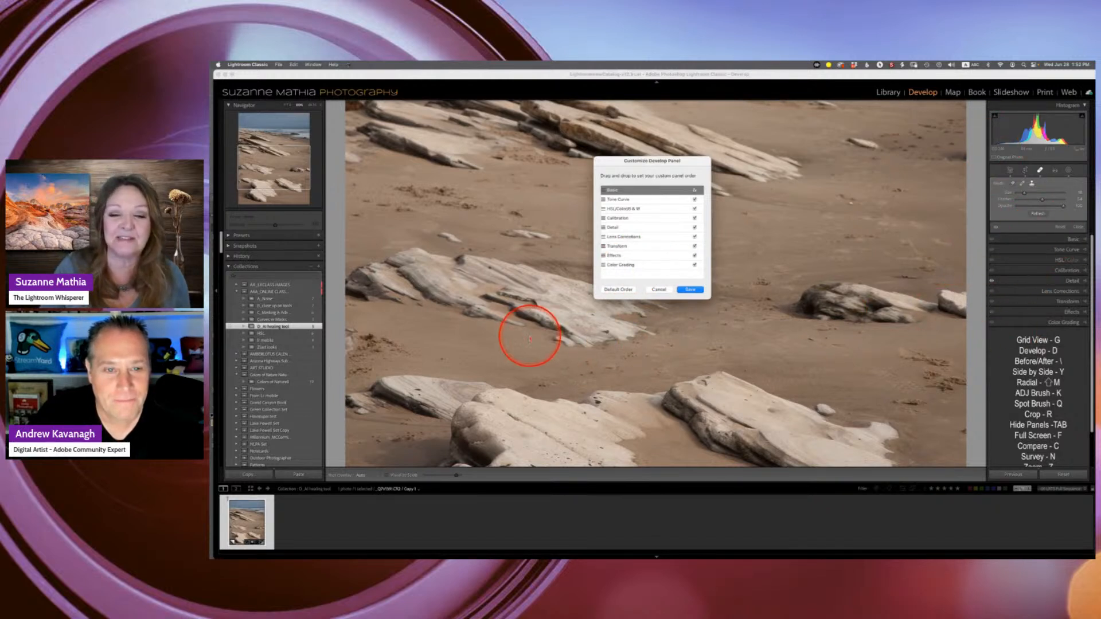
pyautogui.click(691, 290)
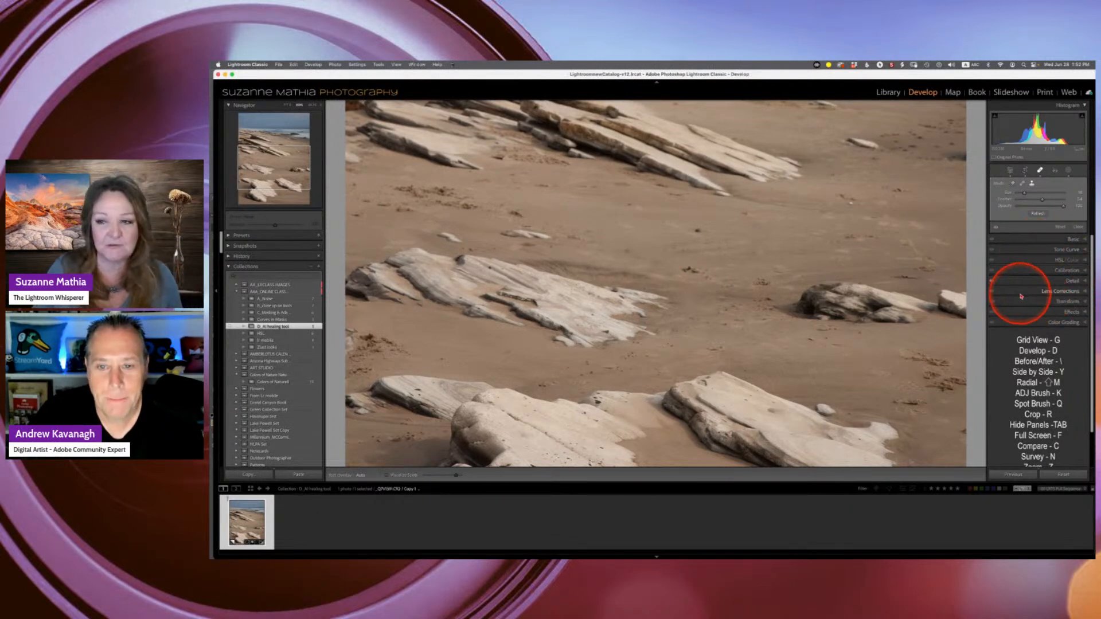
# - Expand HSL/Color, open the HSL collection and select the color wheel image
pyautogui.click(1084, 261)
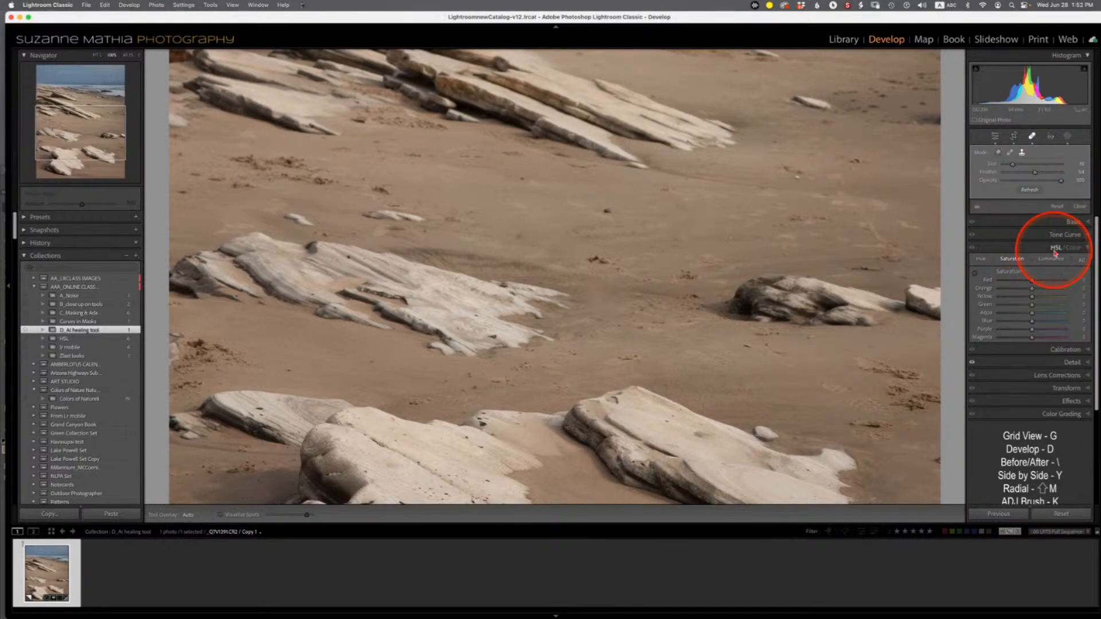
pyautogui.click(78, 339)
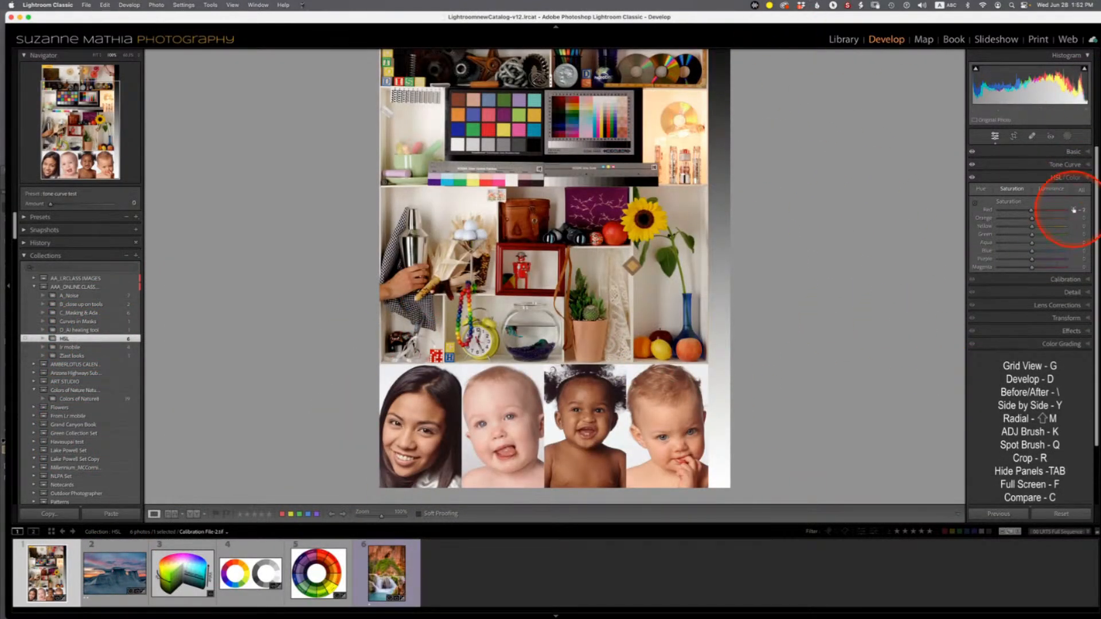
pyautogui.click(184, 575)
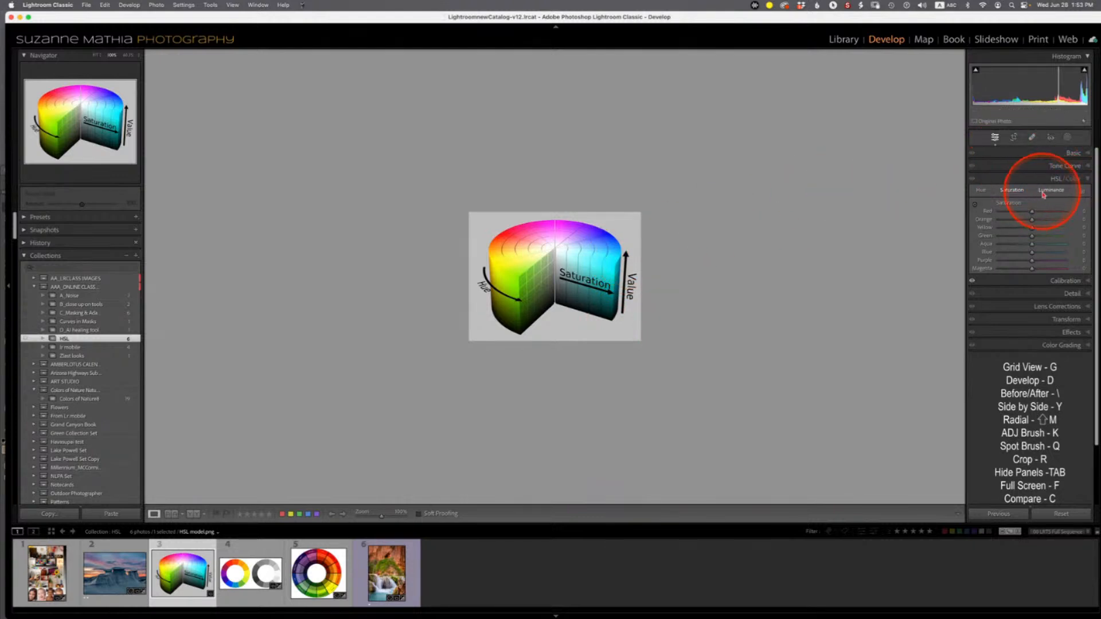
pyautogui.click(318, 579)
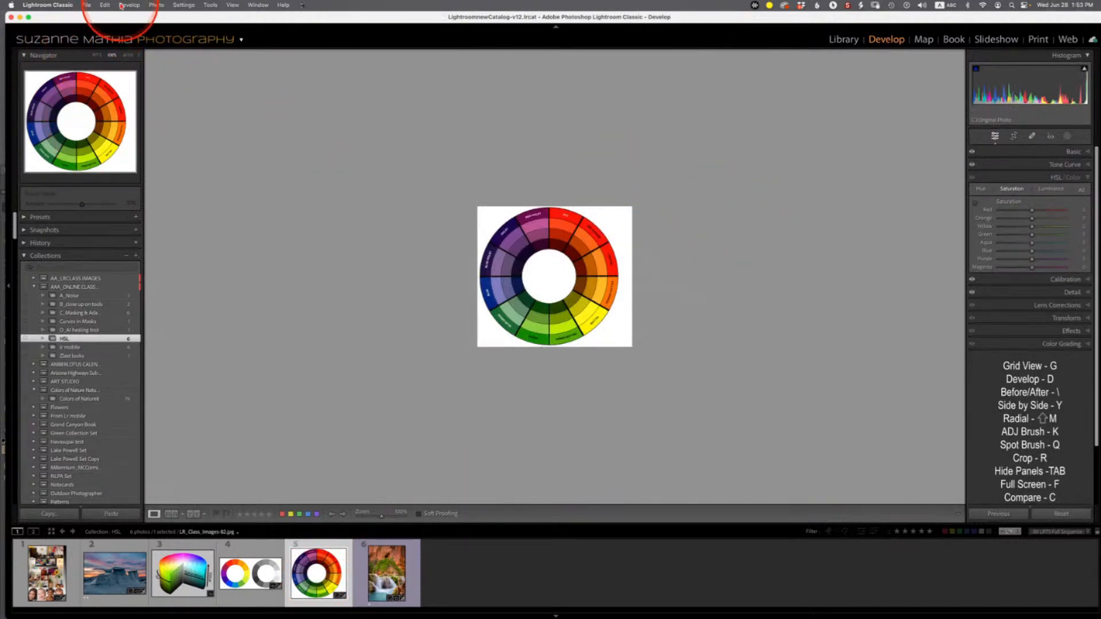
# - Fit the color wheel image in view and switch the HSL/Color panel to its Hue sliders
pyautogui.click(139, 55)
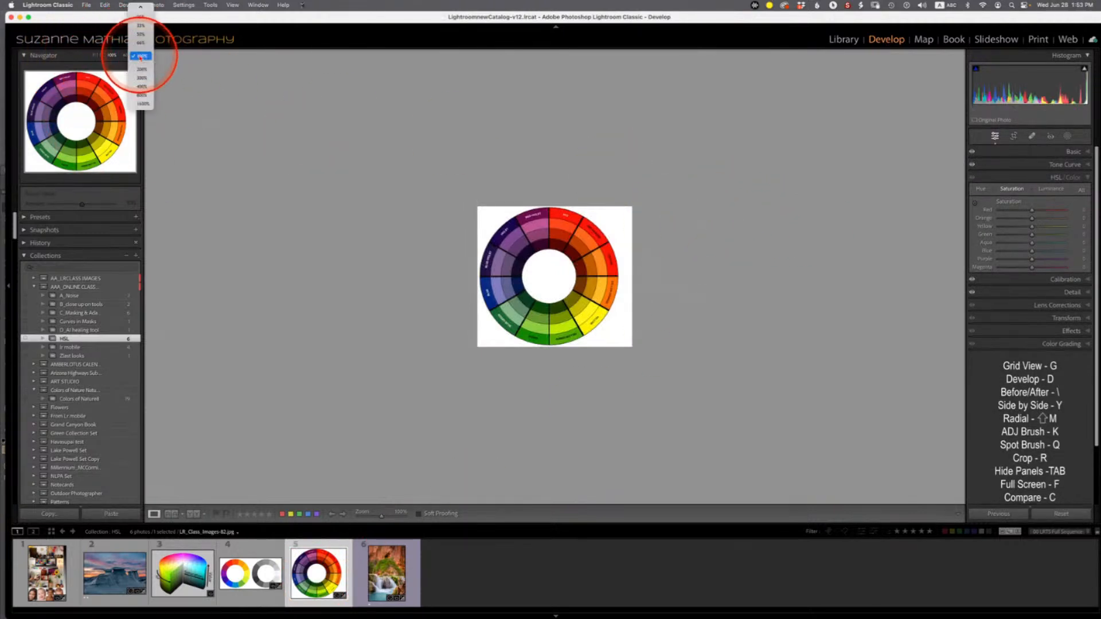
pyautogui.click(142, 79)
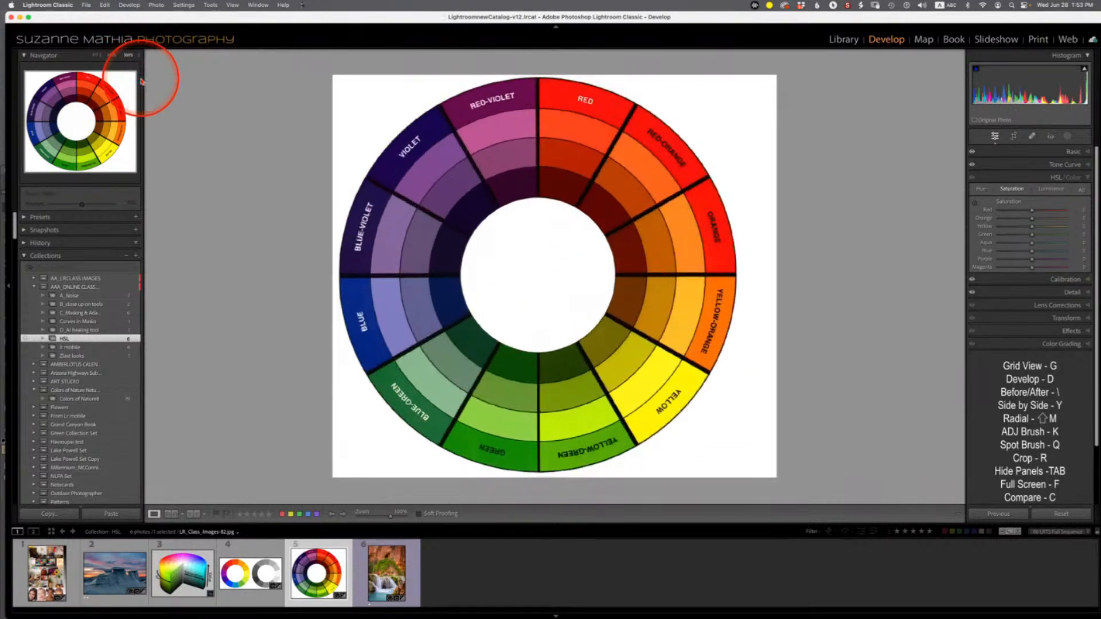
pyautogui.click(539, 107)
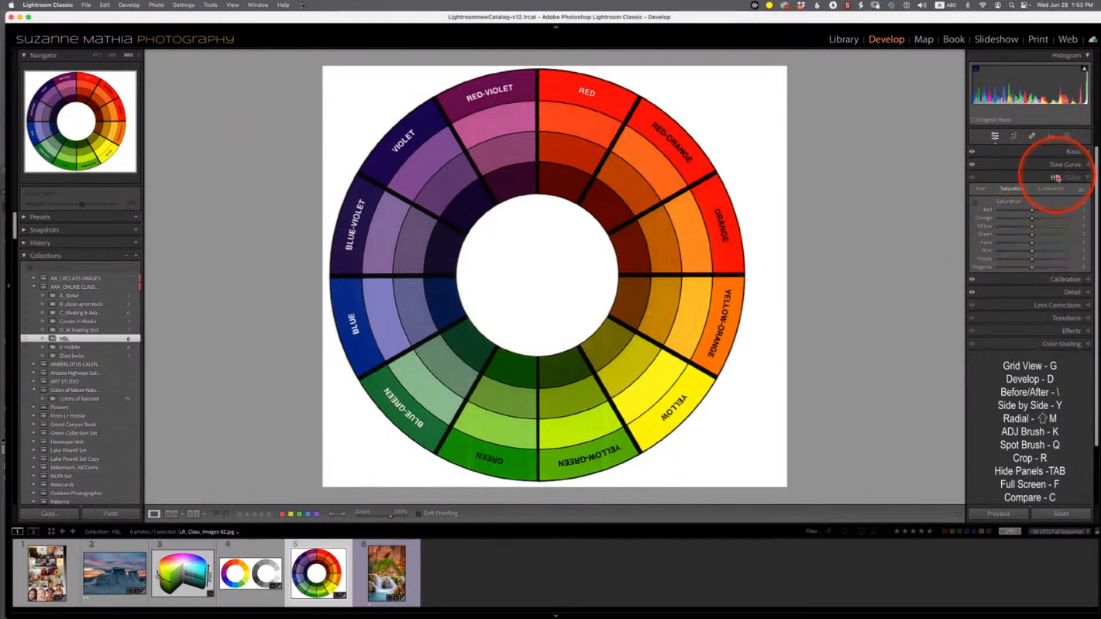
pyautogui.click(982, 189)
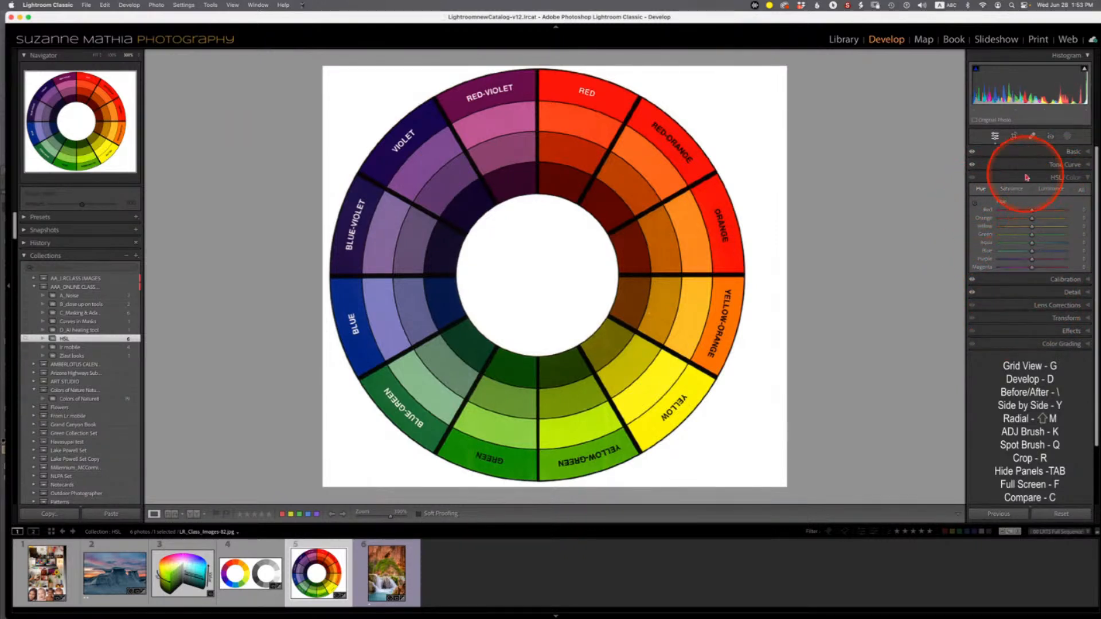
# - Shift the red hues on the color wheel with the Hue targeted adjustment tool, then reset all Hue sliders
pyautogui.click(975, 206)
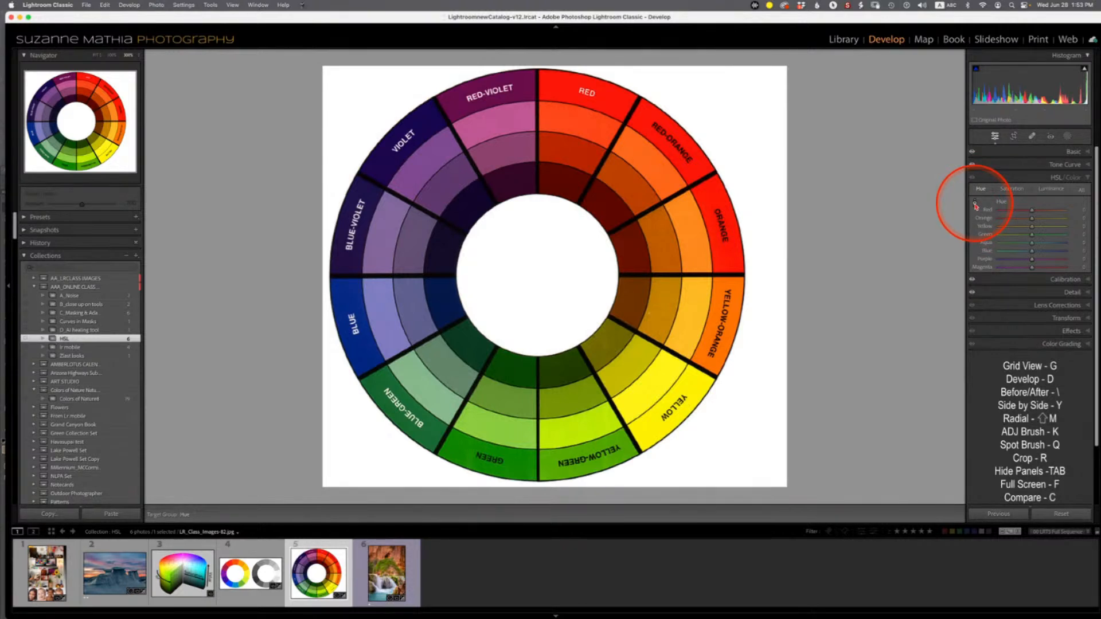
pyautogui.click(975, 203)
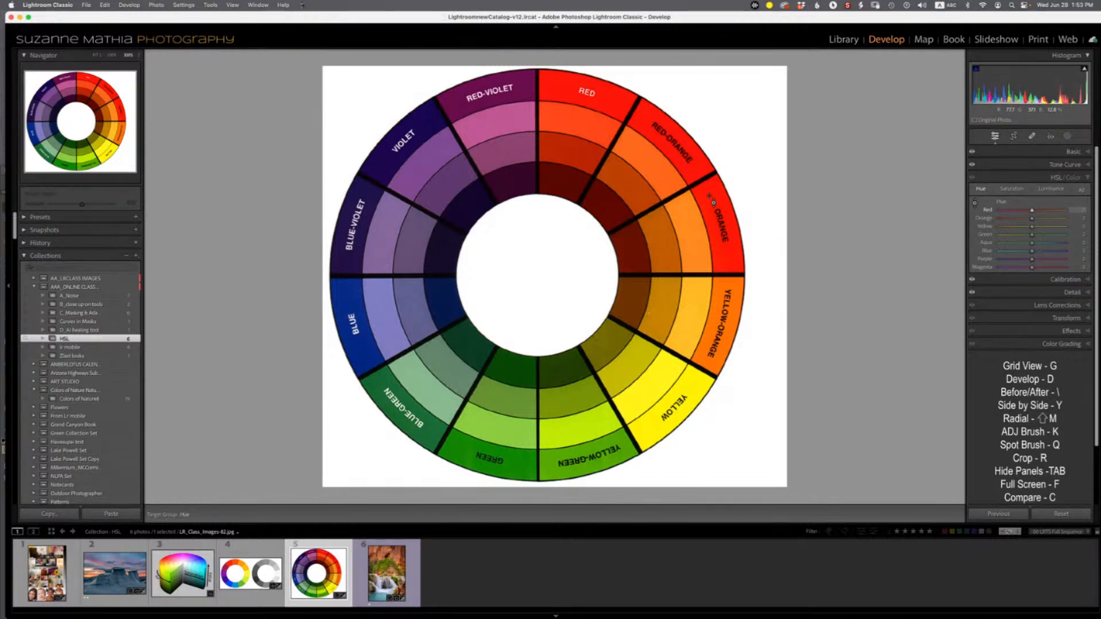
pyautogui.click(586, 95)
pyautogui.click(1042, 240)
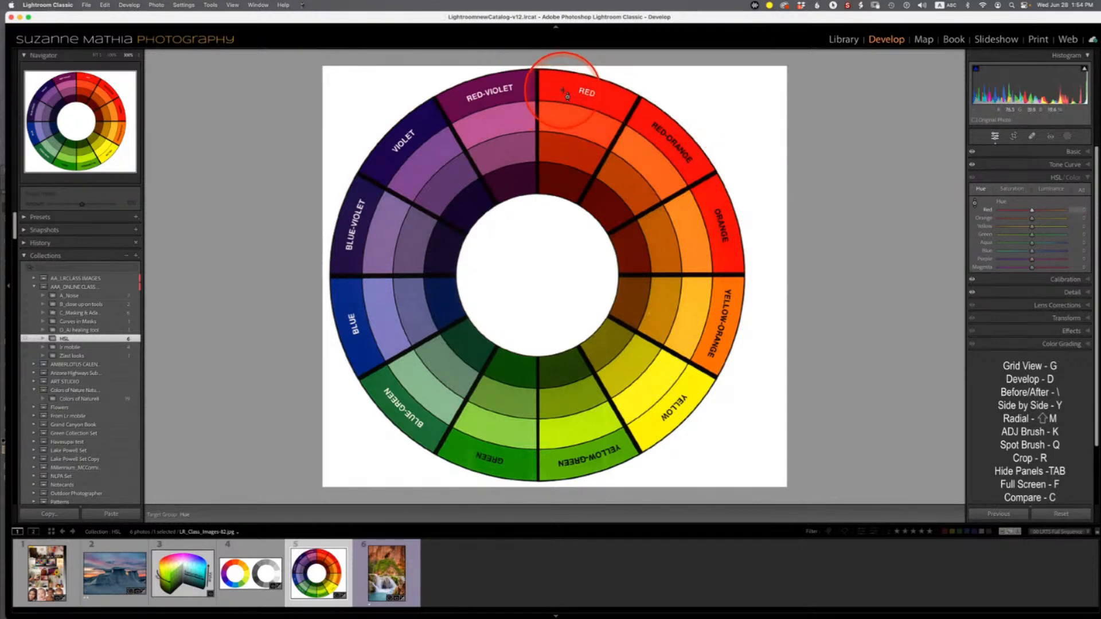
pyautogui.moveTo(566, 92)
pyautogui.mouseDown()
pyautogui.moveTo(568, 162)
pyautogui.moveTo(566, 37)
pyautogui.moveTo(565, 92)
pyautogui.mouseUp()
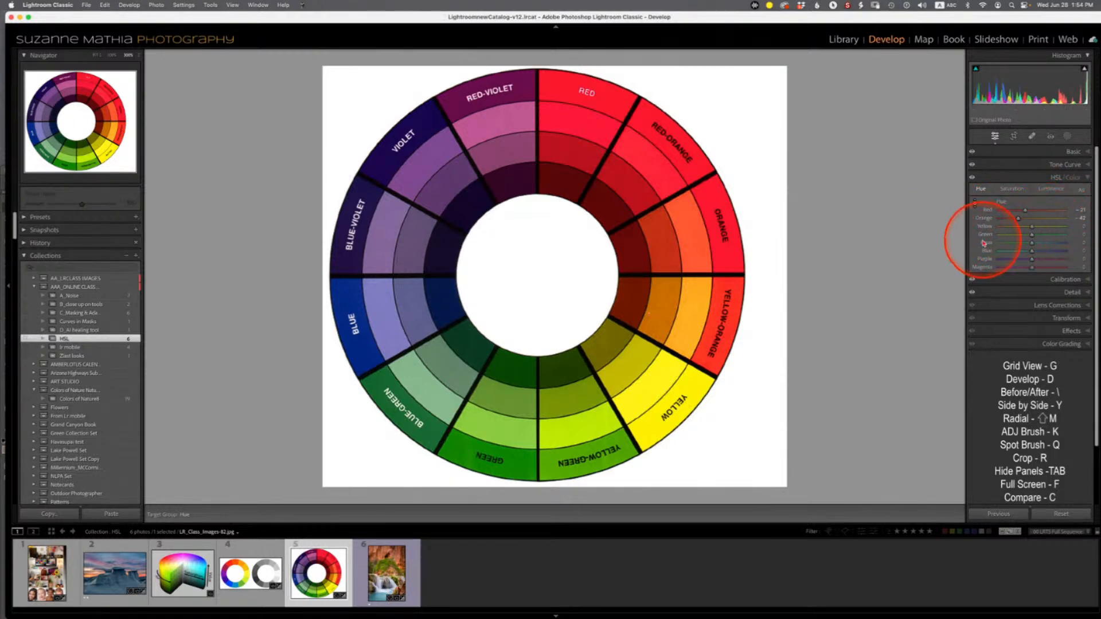
pyautogui.doubleClick(1002, 203)
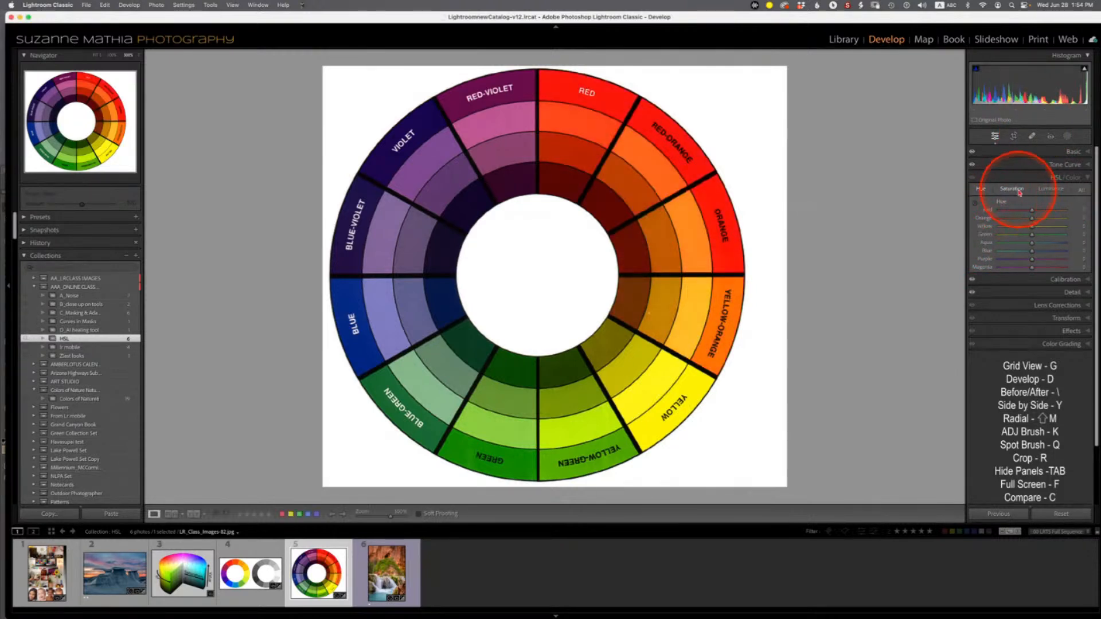
# - Switch HSL/Color to Saturation, preview the red saturation and adjust the blue saturation slider on the color wheel
pyautogui.click(1018, 192)
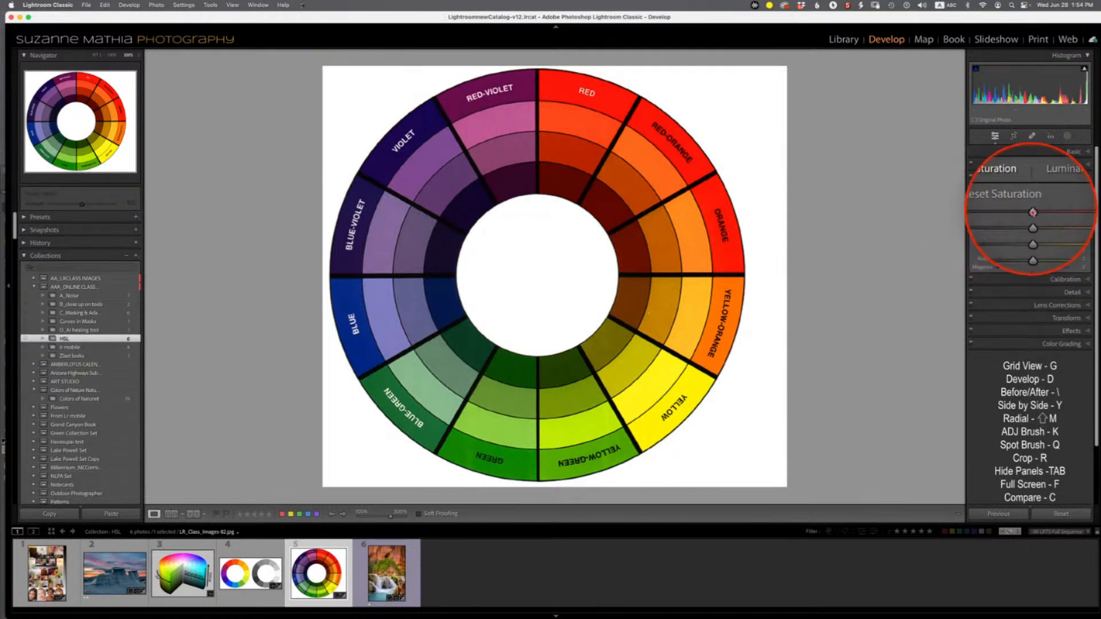
pyautogui.keyDown('alt'); pyautogui.click(1033, 212); pyautogui.keyUp('alt')
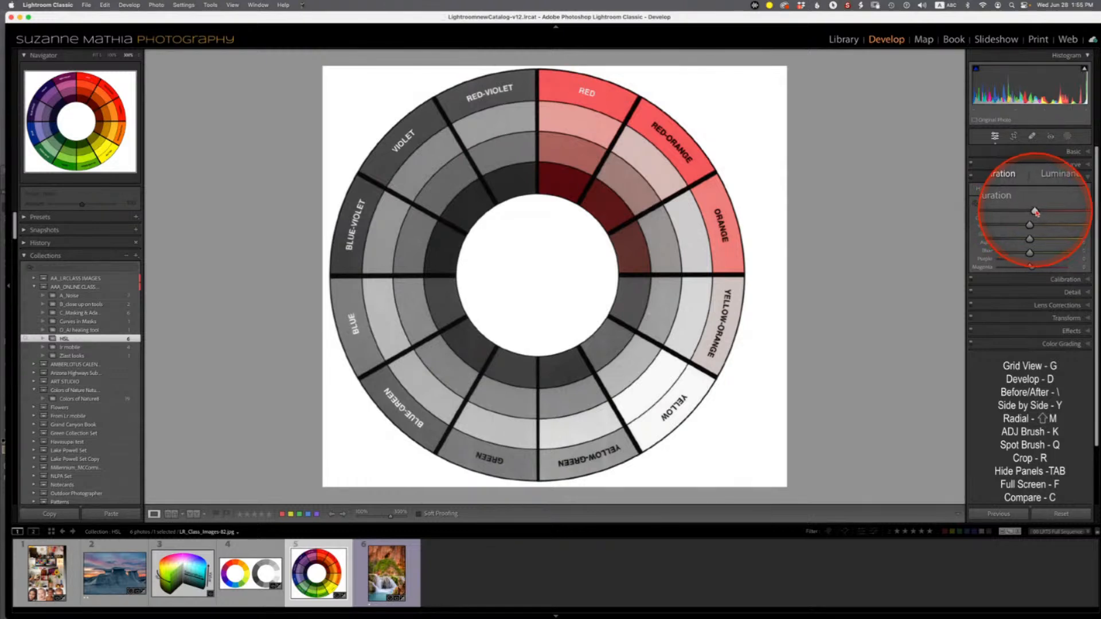
pyautogui.moveTo(1033, 212)
pyautogui.mouseDown()
pyautogui.moveTo(1014, 212)
pyautogui.moveTo(1032, 213)
pyautogui.mouseUp()
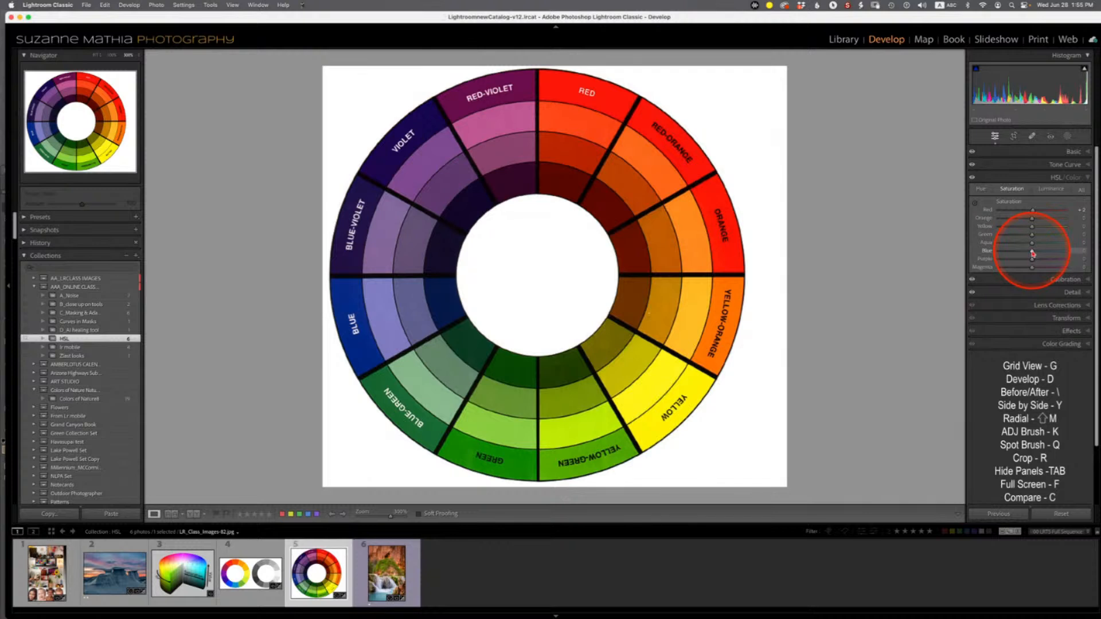
pyautogui.moveTo(1032, 253)
pyautogui.mouseDown()
pyautogui.moveTo(1013, 258)
pyautogui.moveTo(1051, 258)
pyautogui.moveTo(996, 263)
pyautogui.moveTo(1066, 255)
pyautogui.moveTo(1036, 257)
pyautogui.mouseUp()
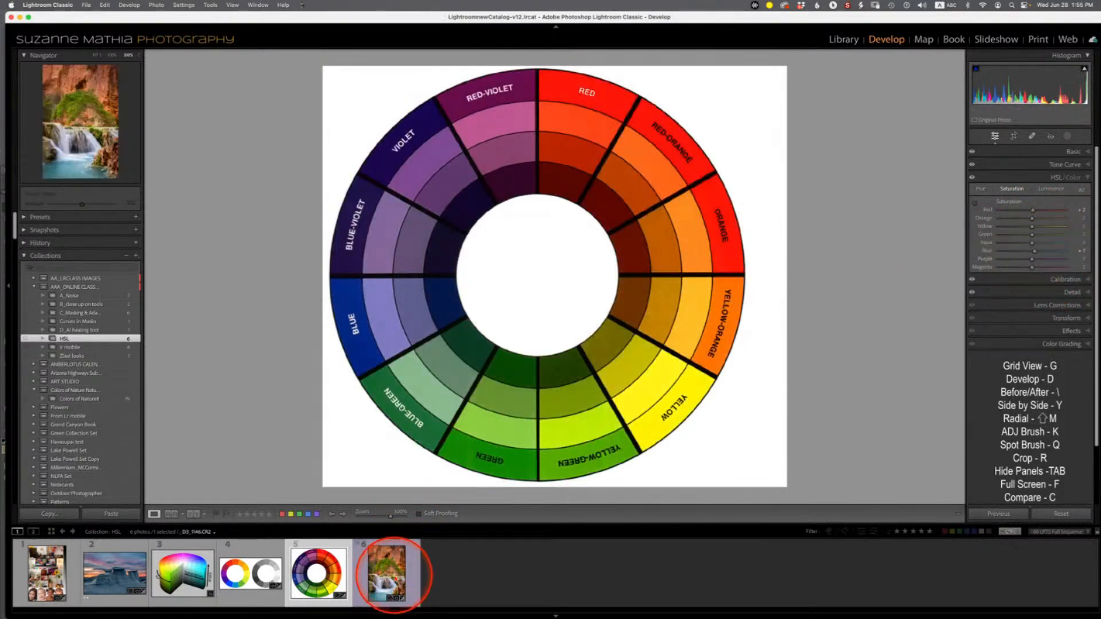
# - Open the waterfall photo fitted in view, preview its red saturation and raise the green saturation slider
pyautogui.click(393, 571)
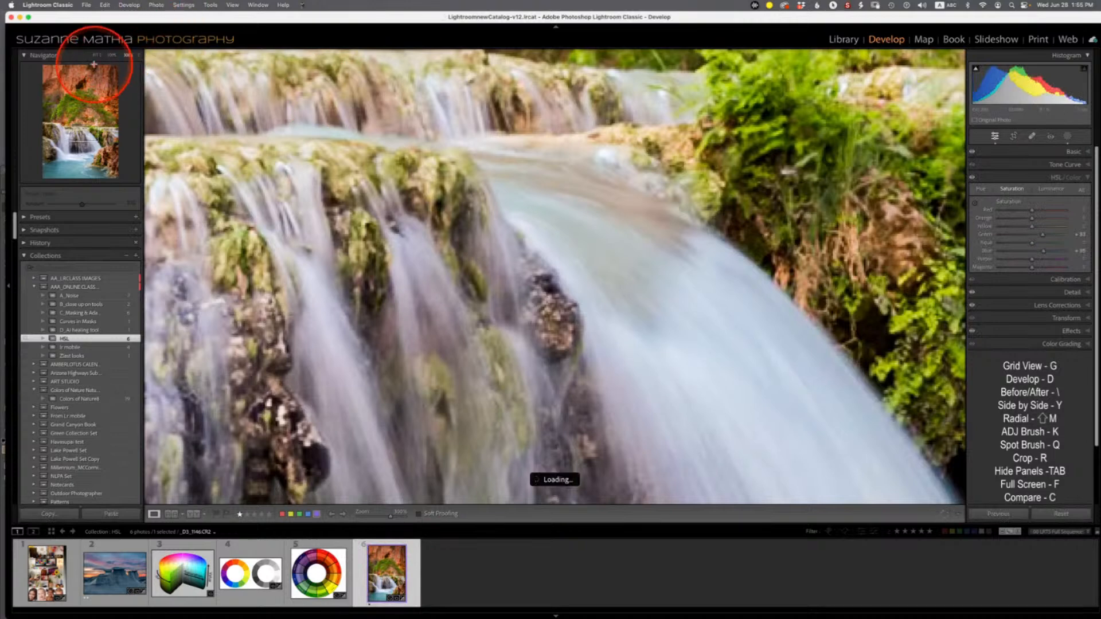
pyautogui.click(97, 56)
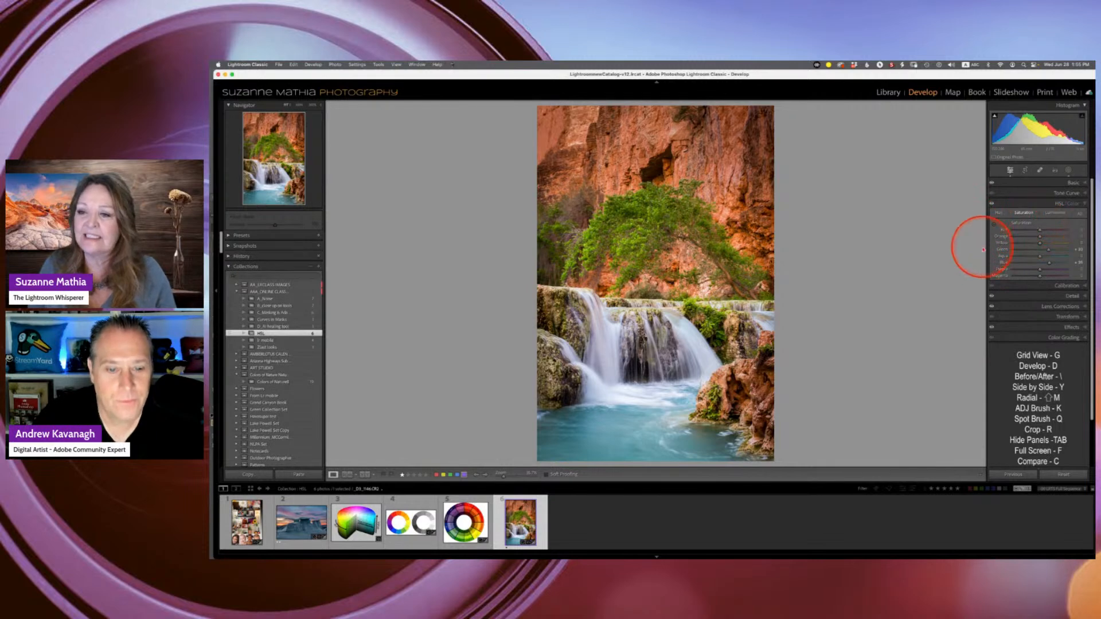
pyautogui.hotkey('ctrl', 'alt', 'z')
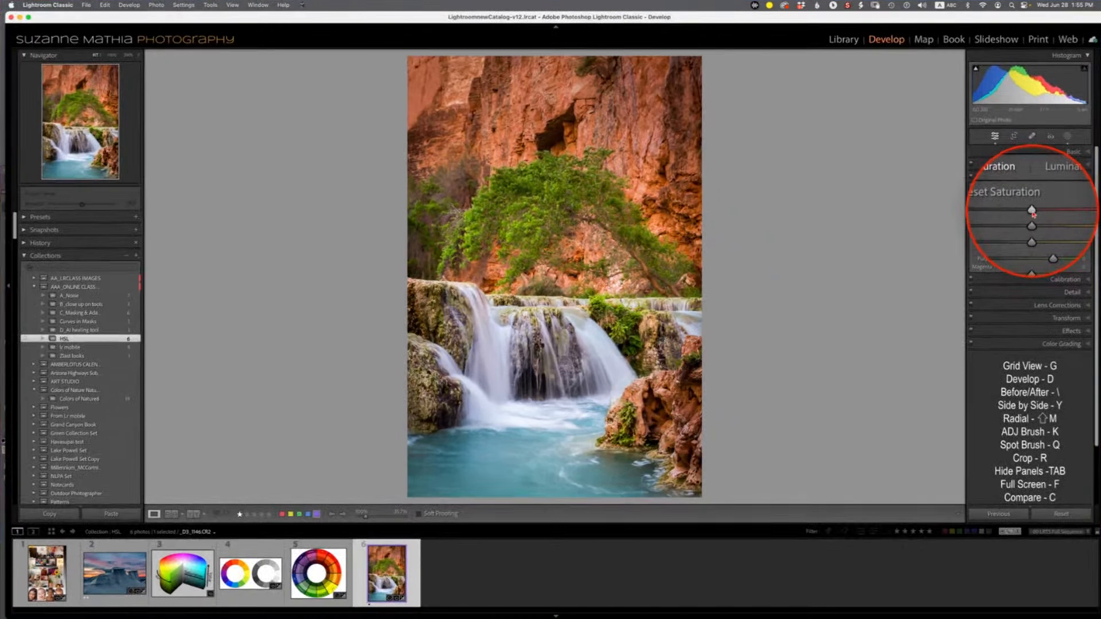
pyautogui.keyDown('alt'); pyautogui.click(1032, 211); pyautogui.keyUp('alt')
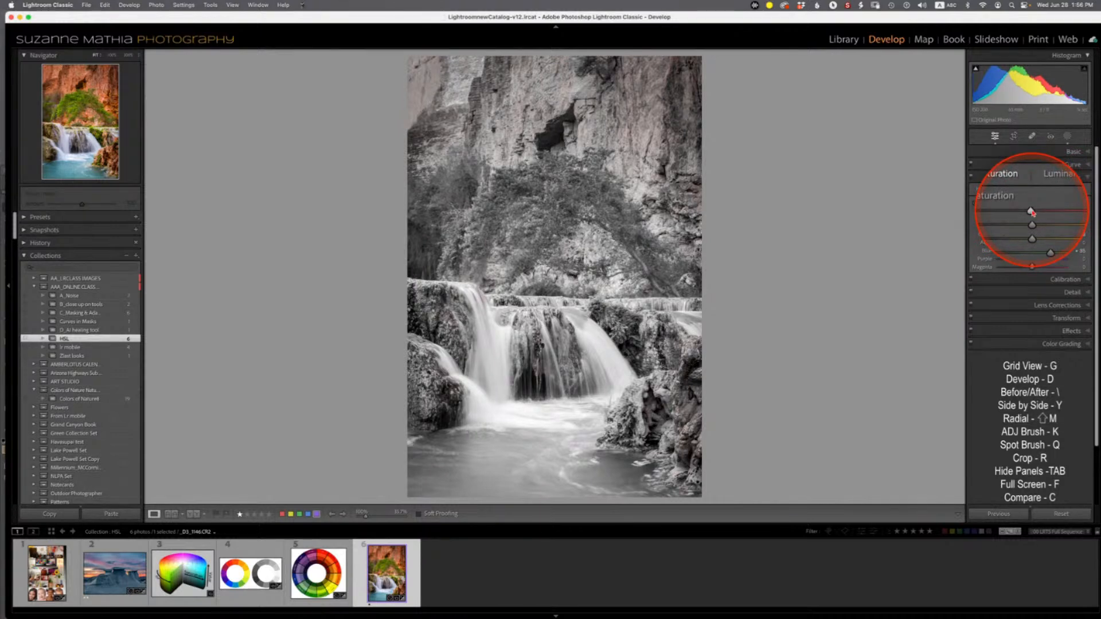
pyautogui.moveTo(1032, 213); pyautogui.dragTo(1046, 222)
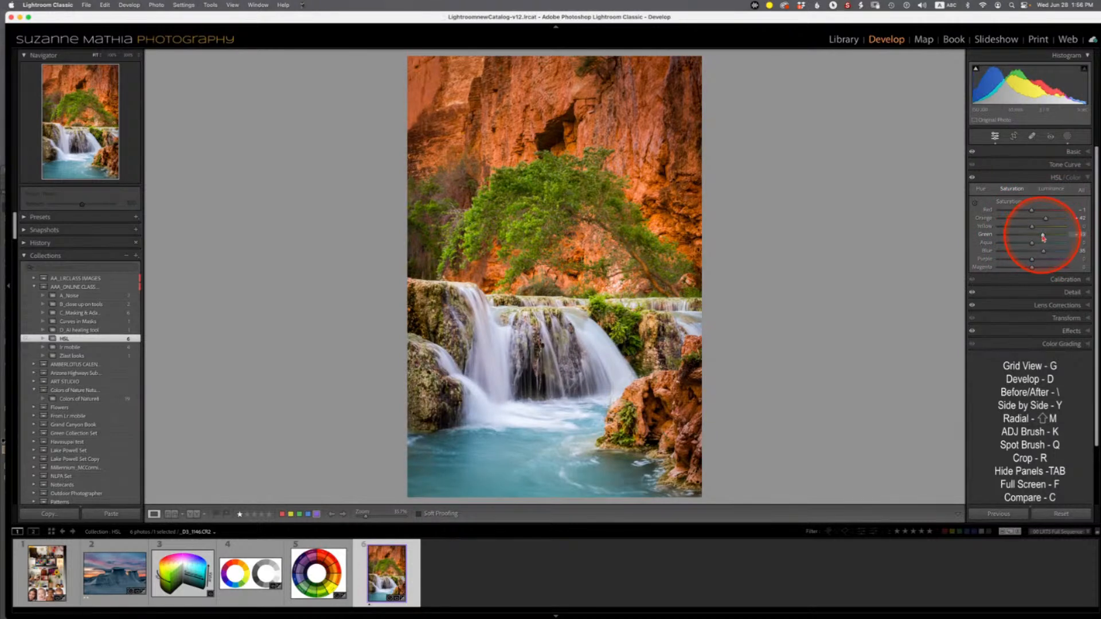
pyautogui.moveTo(1043, 237); pyautogui.dragTo(1078, 235)
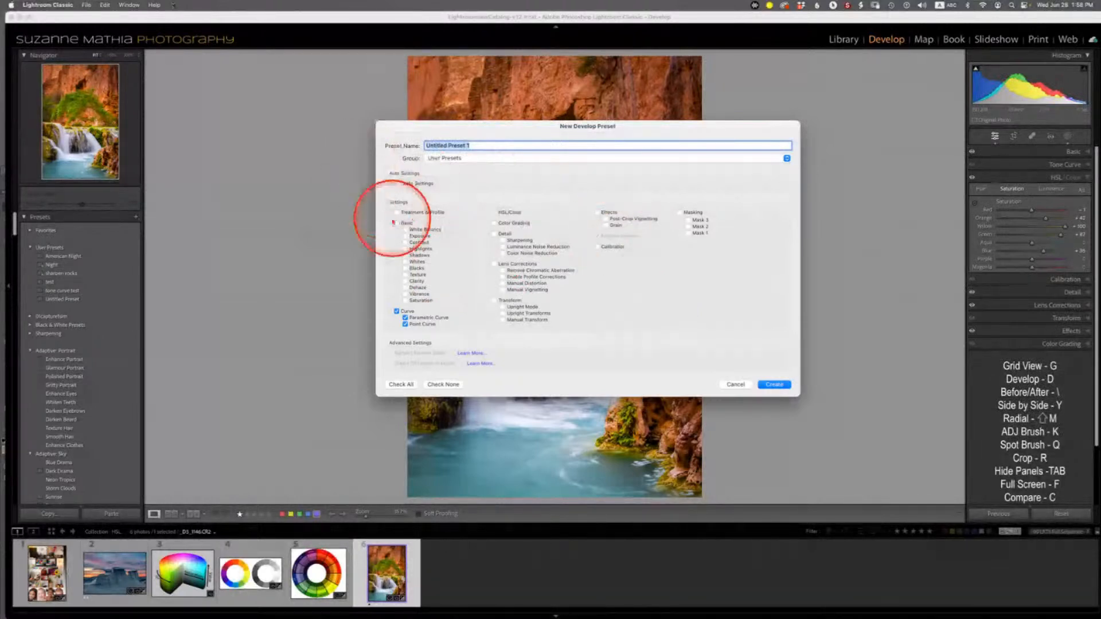
# - Save the current settings as a new develop preset named Untitled Preset 1 in User Presets
pyautogui.click(406, 362)
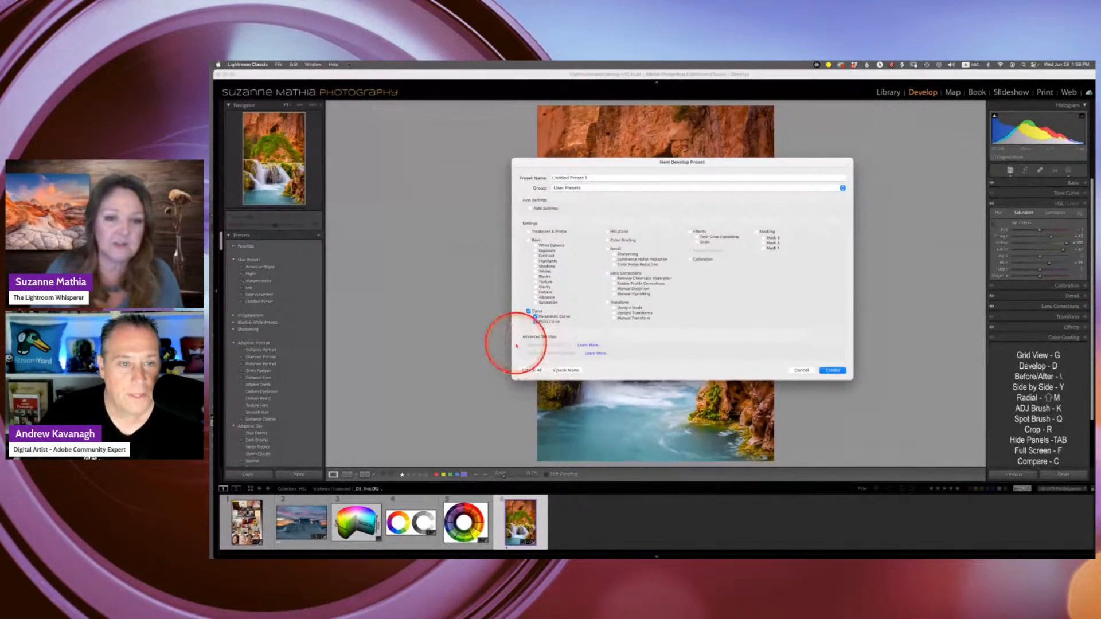
pyautogui.press('Return')
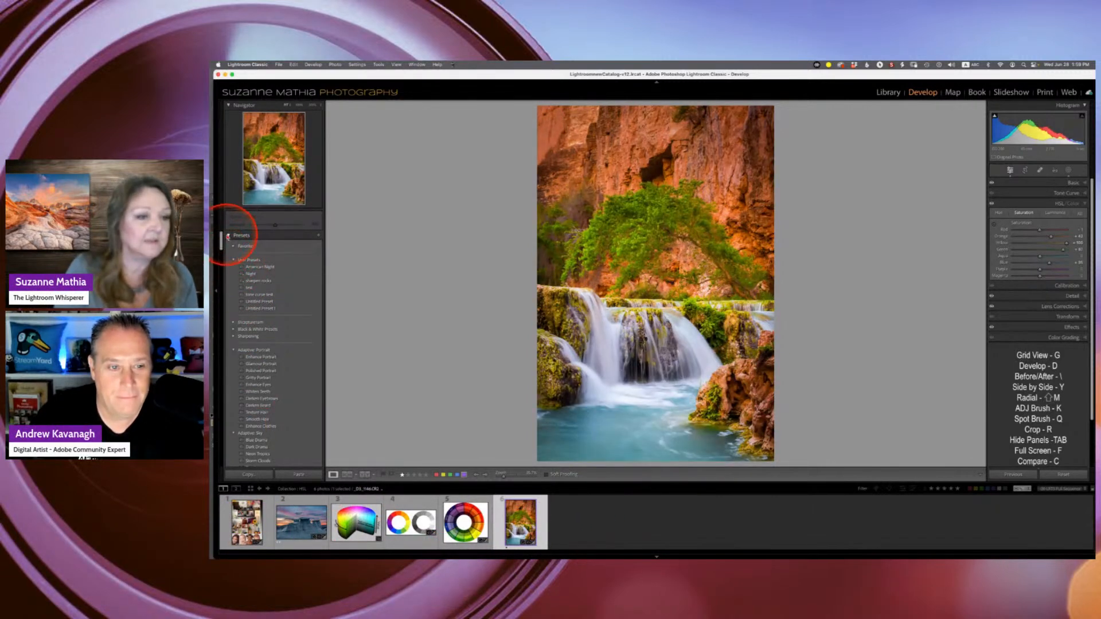
# - Browse the class collections and their images to pick the next example
pyautogui.click(230, 238)
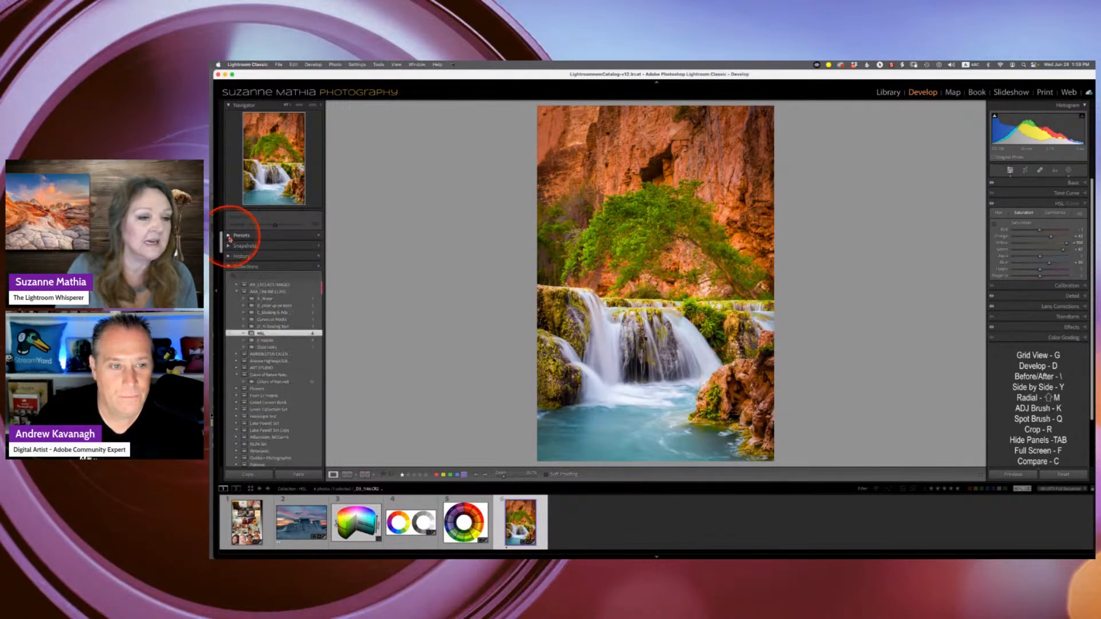
pyautogui.click(279, 313)
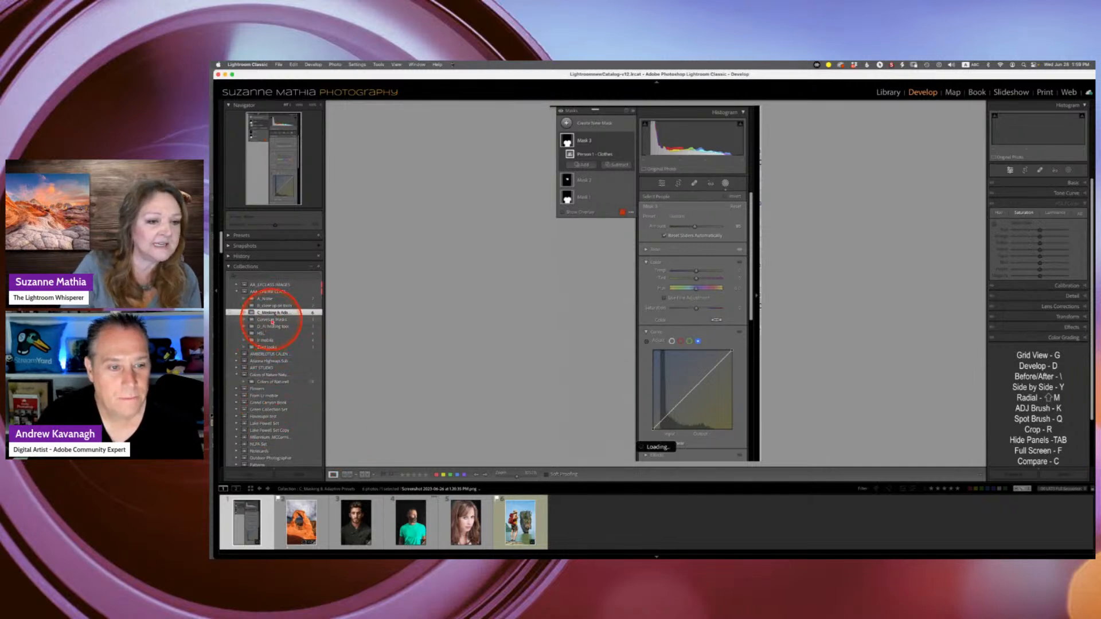
pyautogui.click(271, 321)
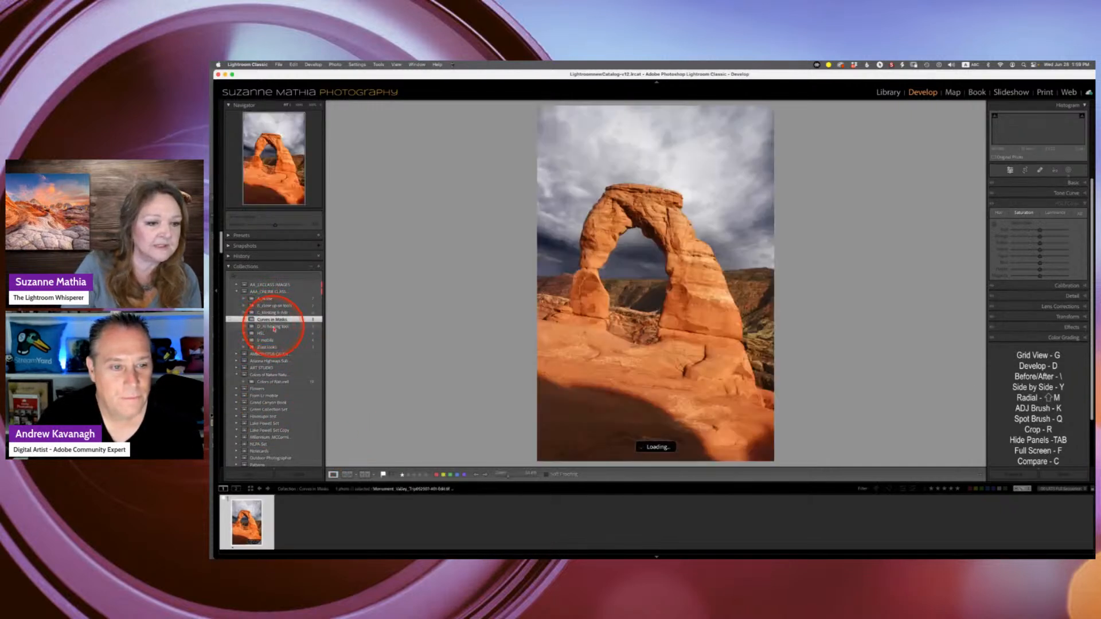
pyautogui.click(276, 327)
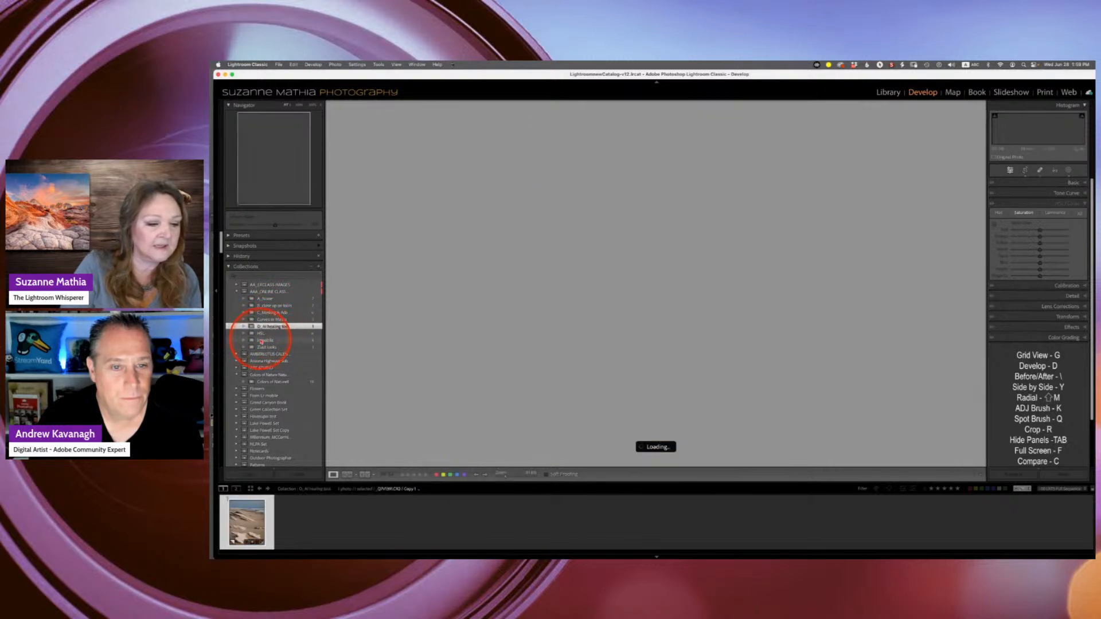
pyautogui.click(270, 341)
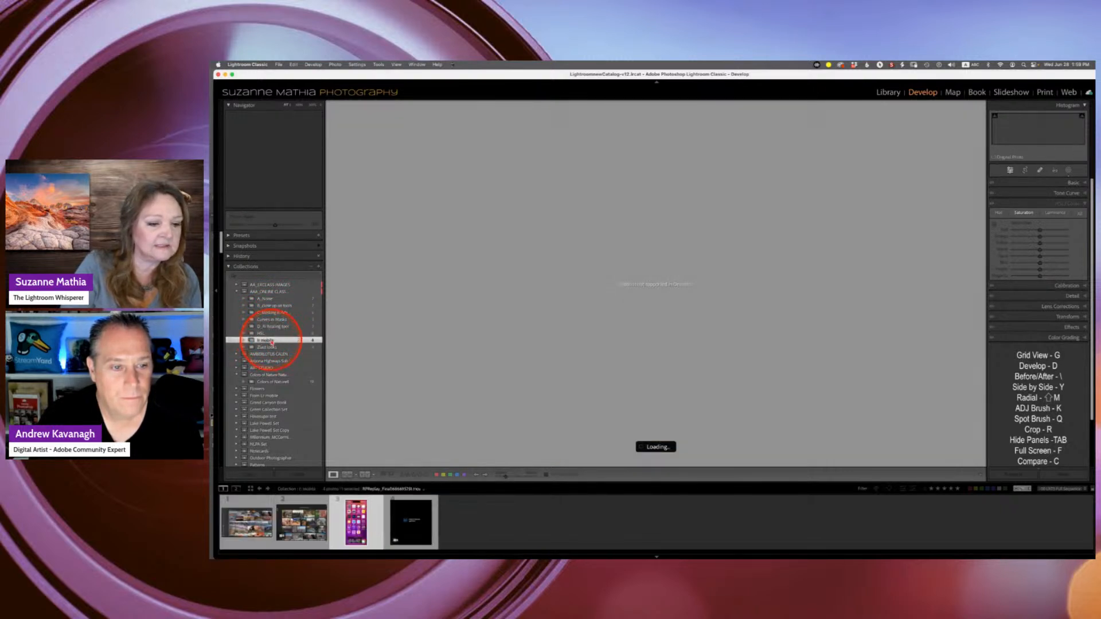
pyautogui.click(269, 298)
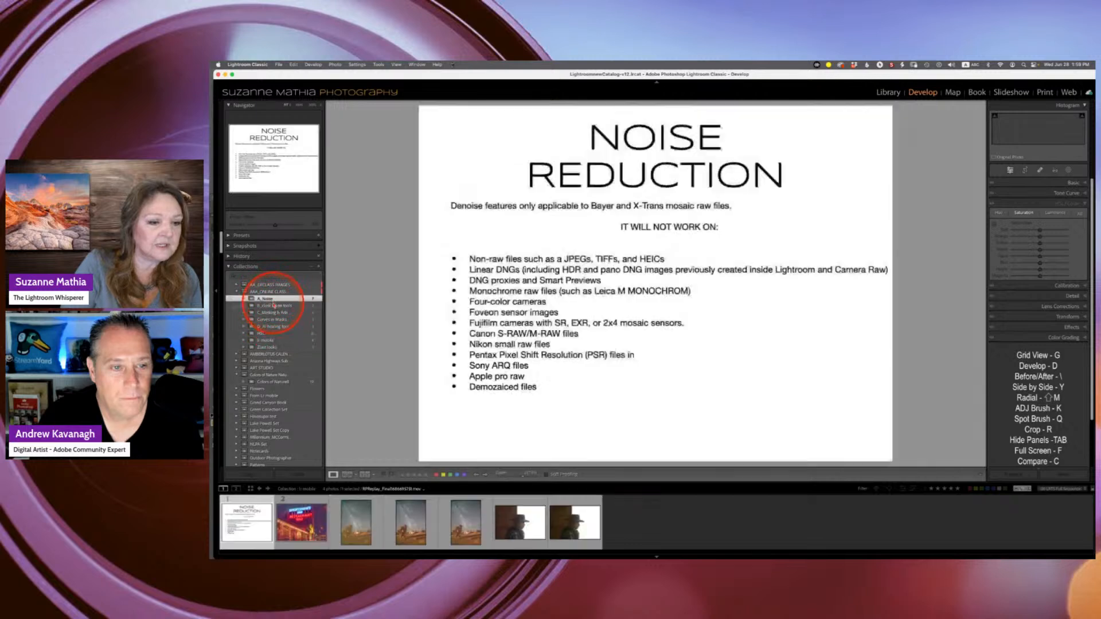
pyautogui.click(274, 306)
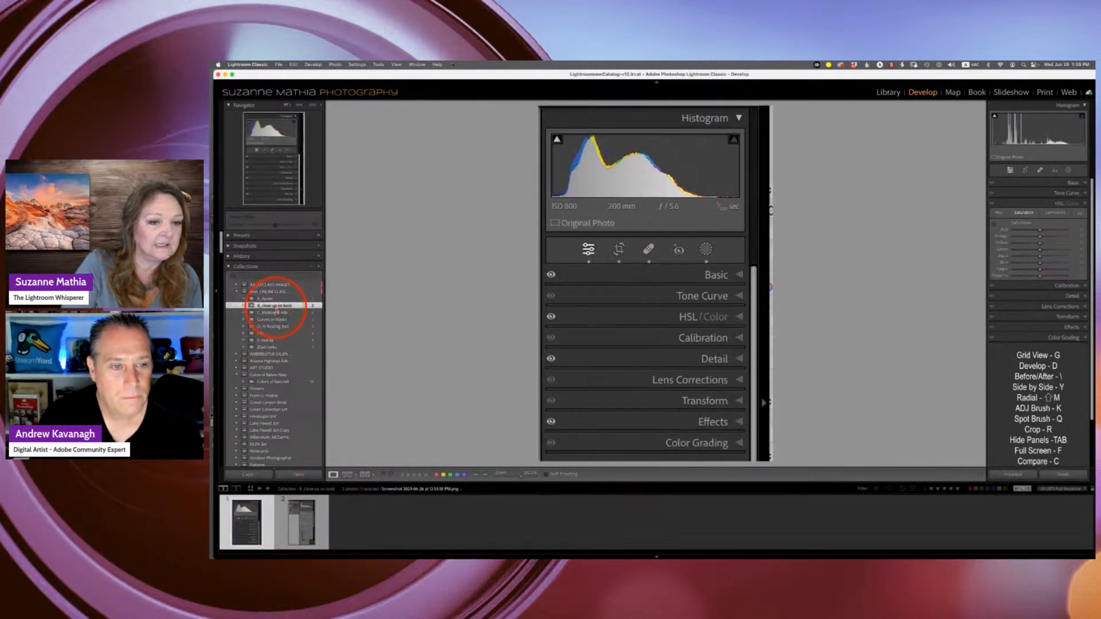
pyautogui.click(276, 312)
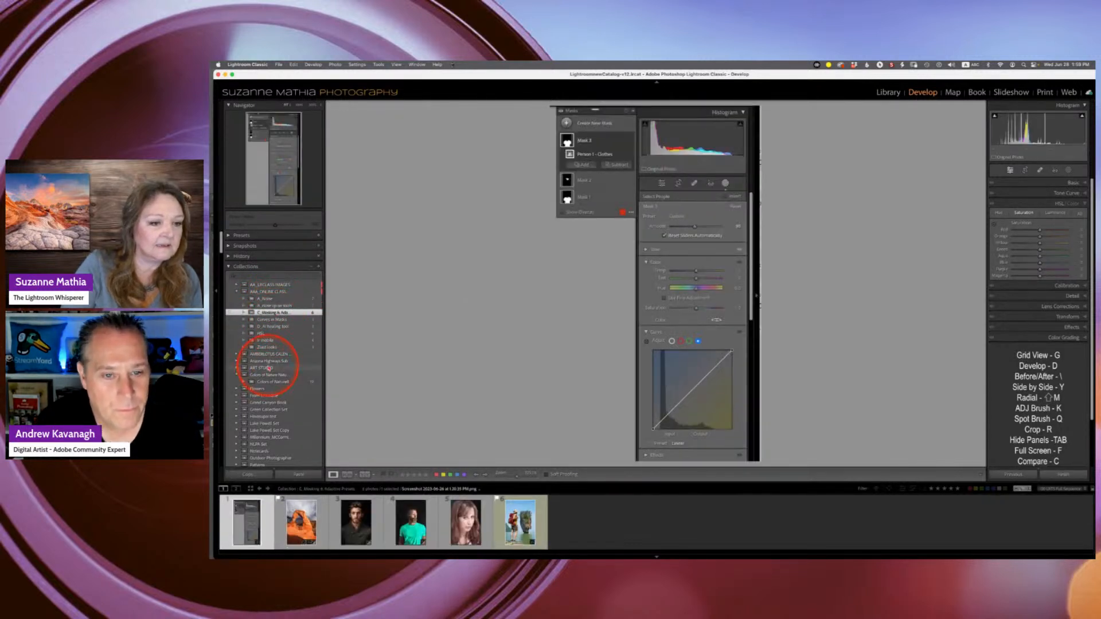
pyautogui.click(272, 368)
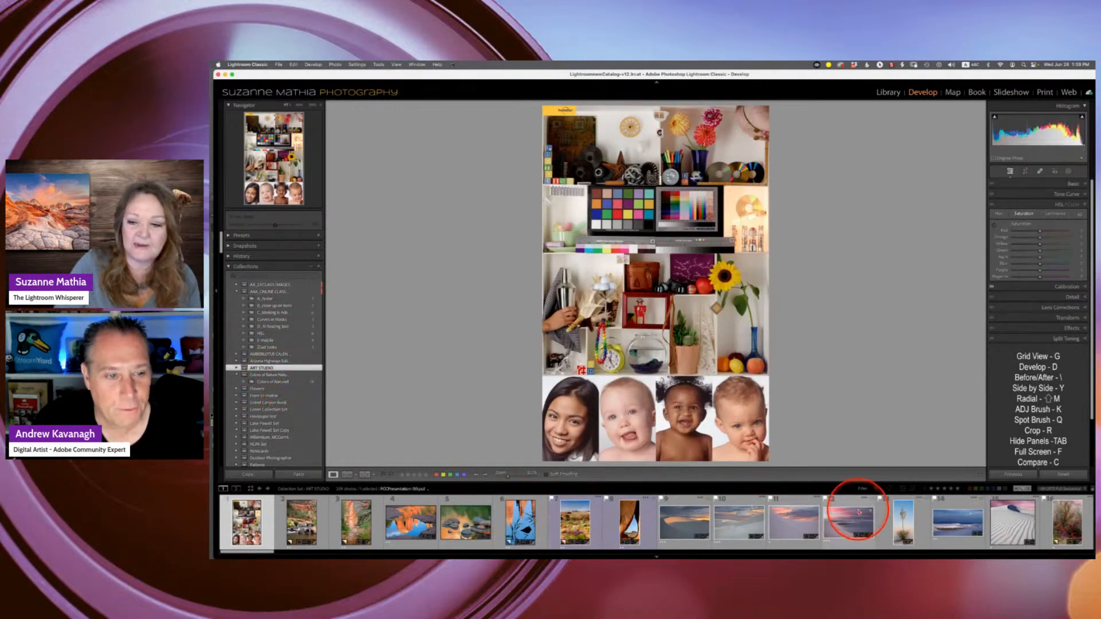
pyautogui.click(902, 518)
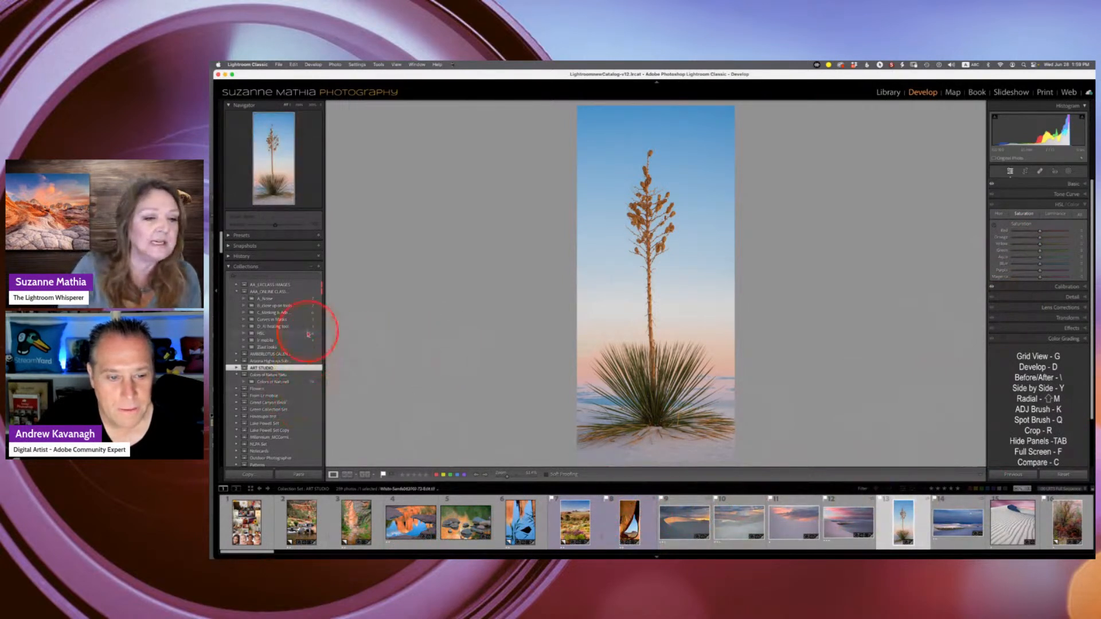
# - Open the cowboy portrait in the A_Noise collection and create an AI mask of the subject
pyautogui.click(267, 299)
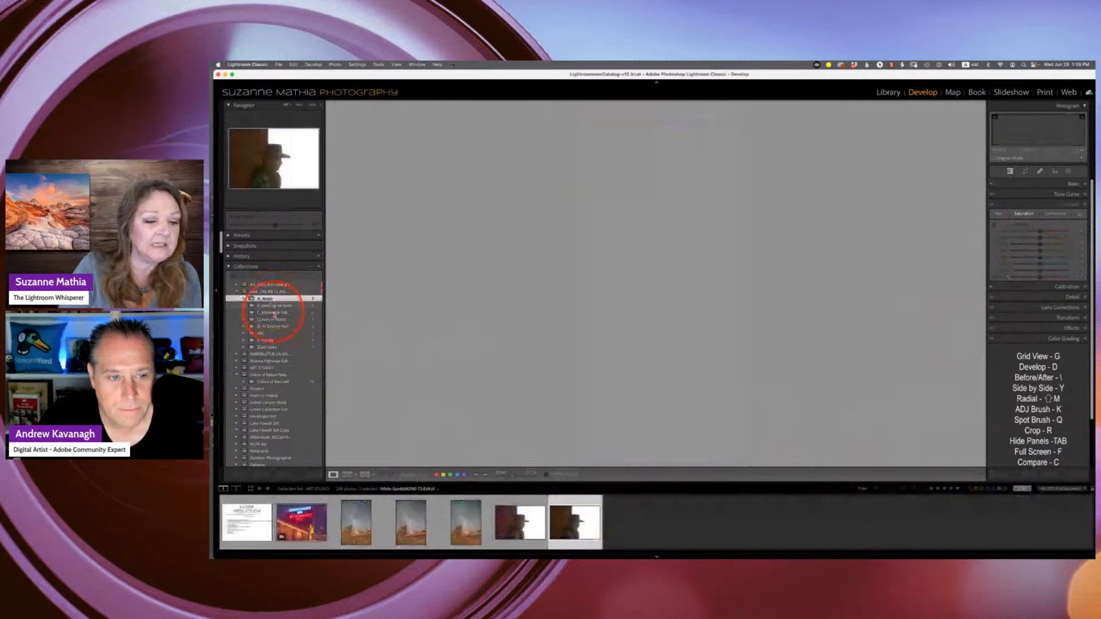
pyautogui.click(529, 521)
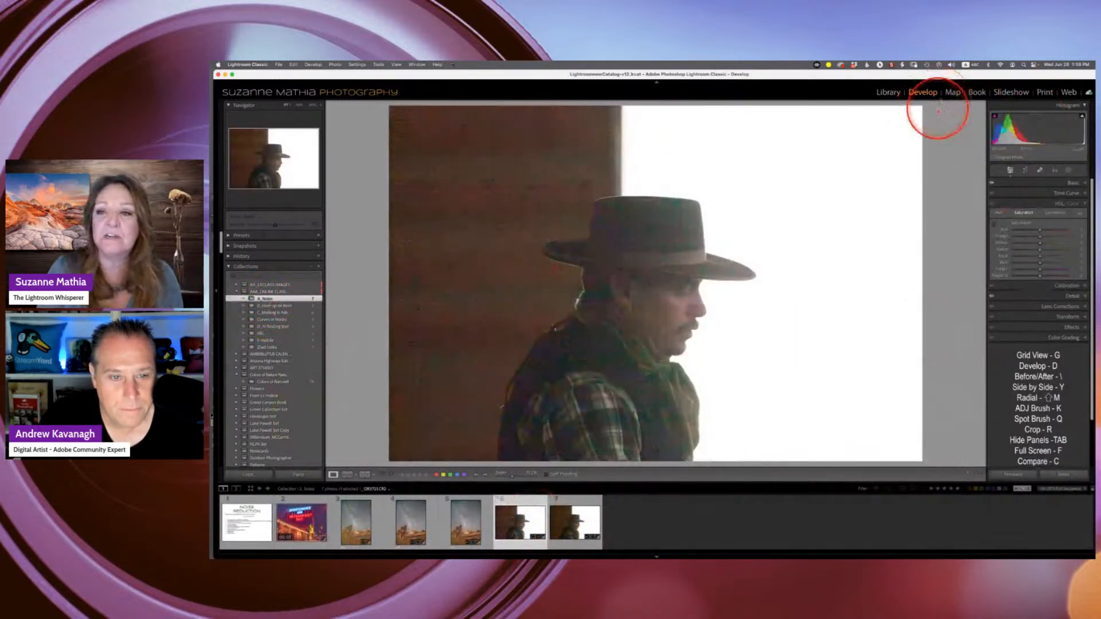
pyautogui.click(1069, 171)
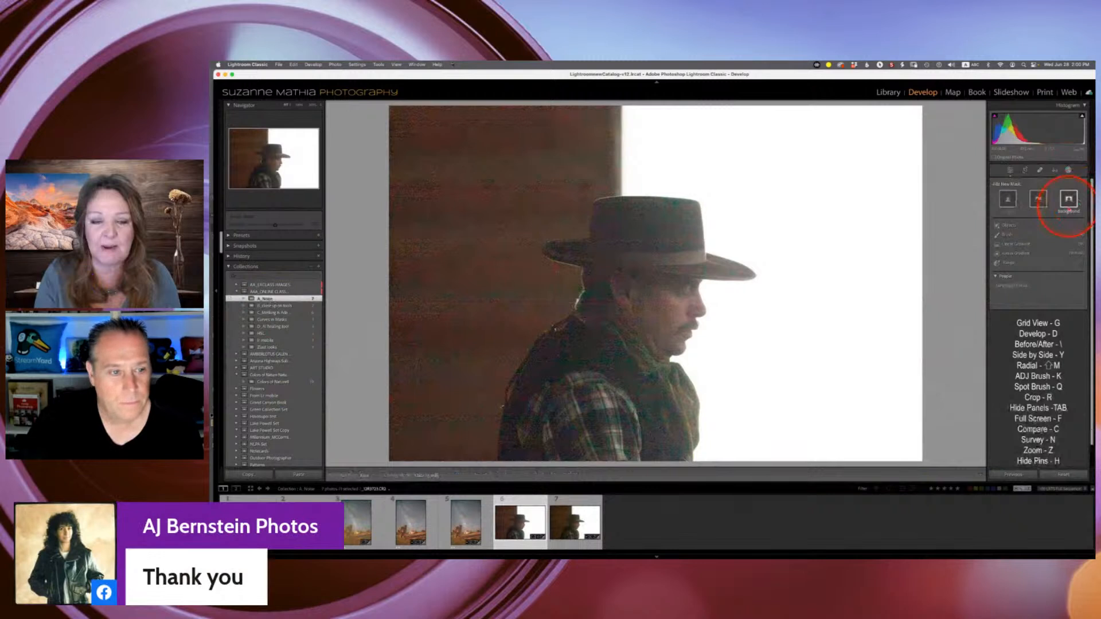
pyautogui.click(1068, 201)
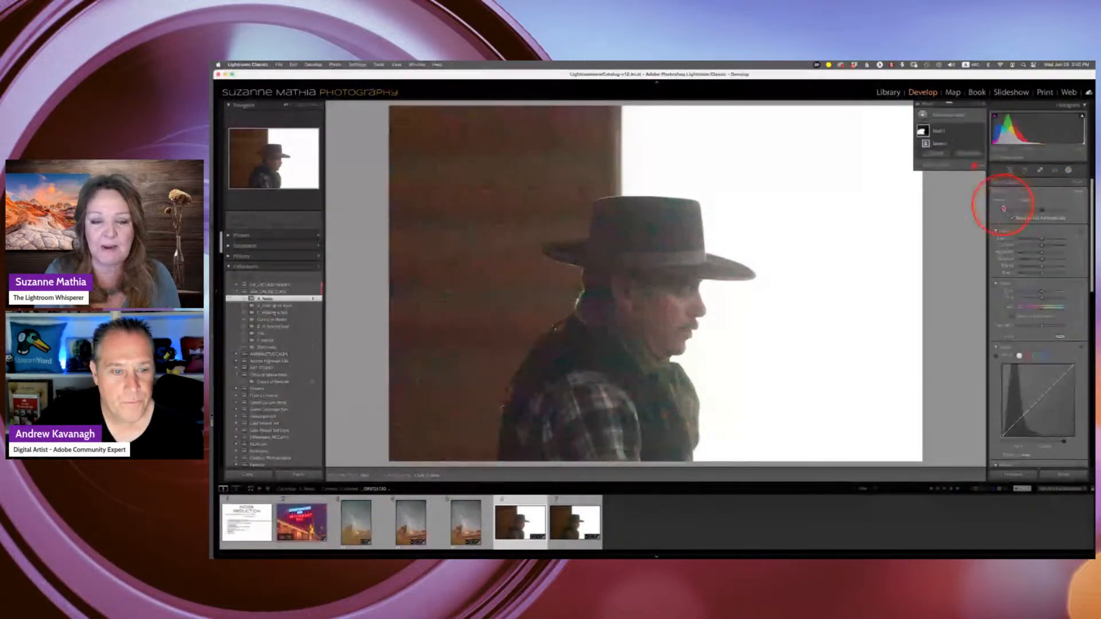
pyautogui.click(973, 134)
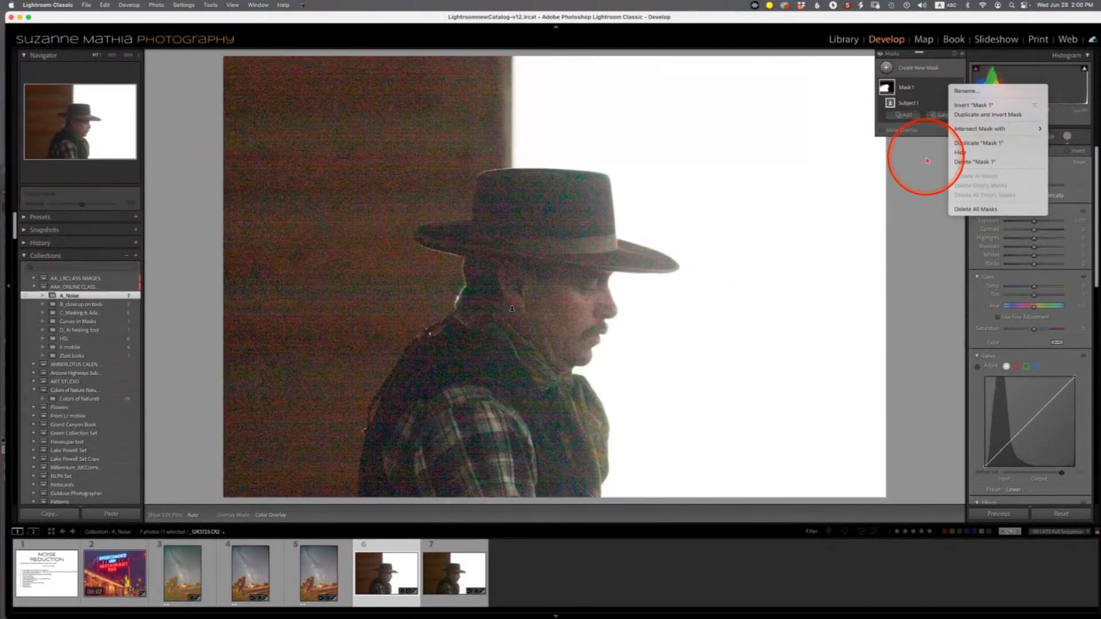
pyautogui.click(918, 190)
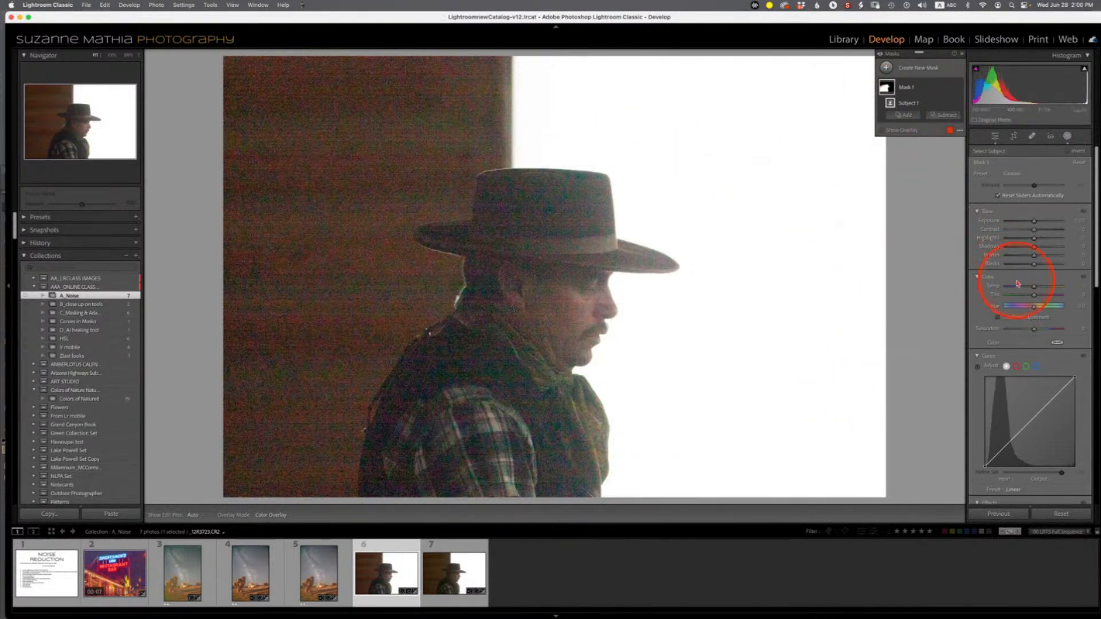
pyautogui.moveTo(1095, 265); pyautogui.dragTo(1095, 366)
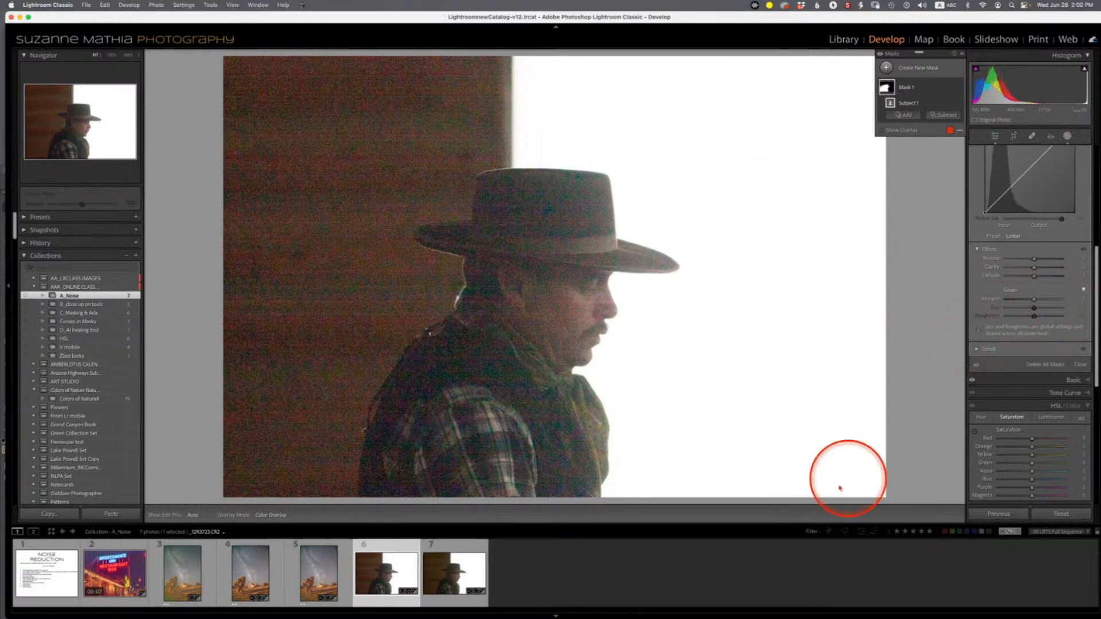
# - Select the waterfall photo in the AAA_ONLINE CLASS collection and switch to another application
pyautogui.click(338, 576)
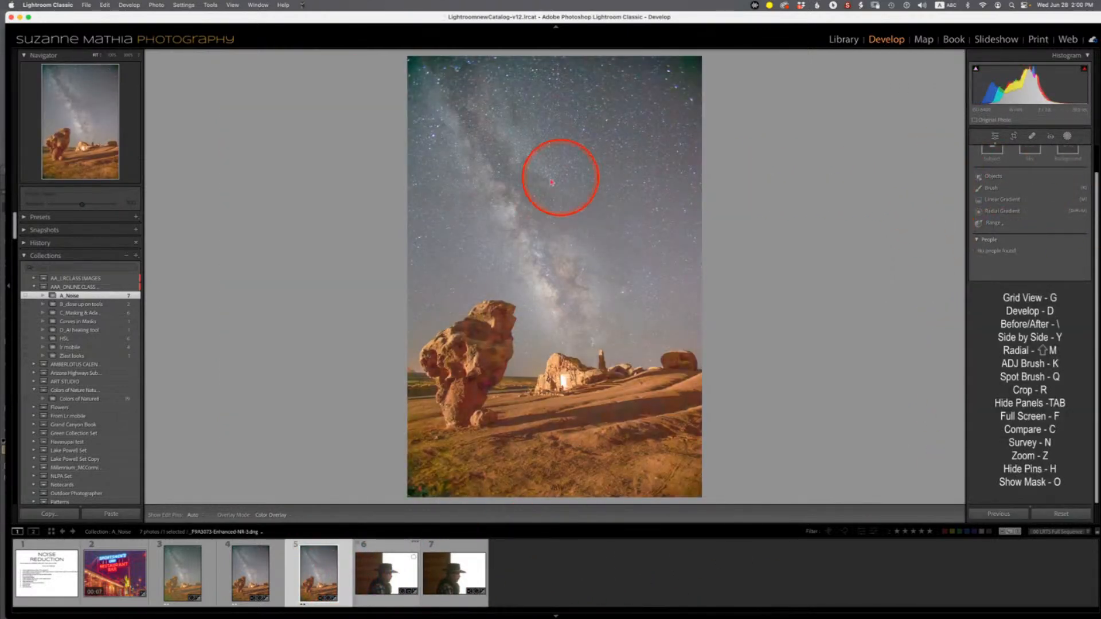
pyautogui.click(81, 287)
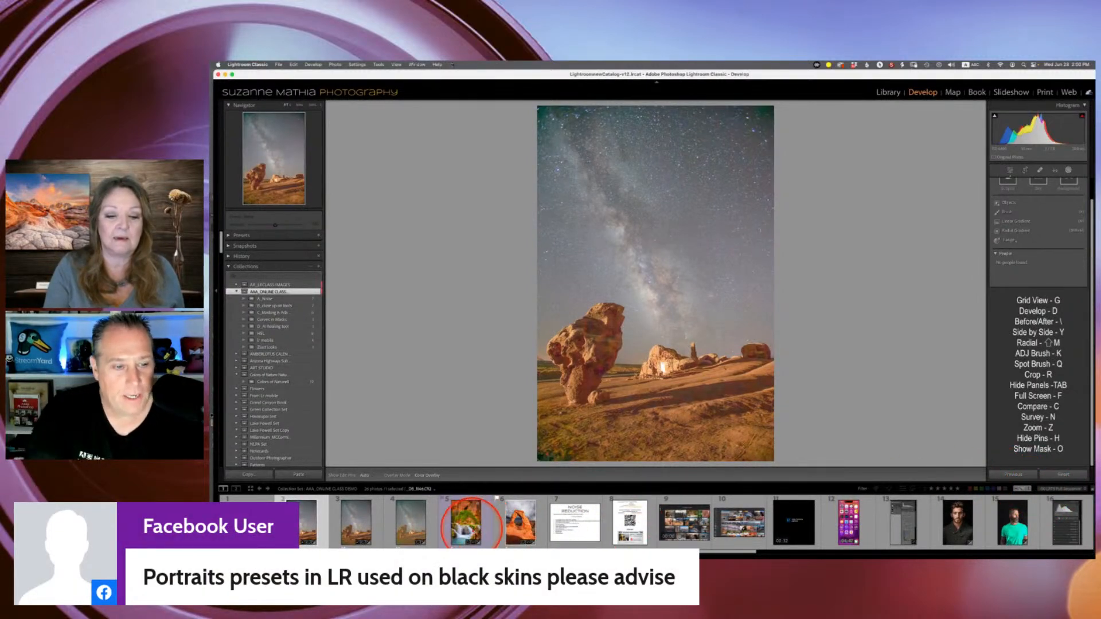
pyautogui.click(466, 522)
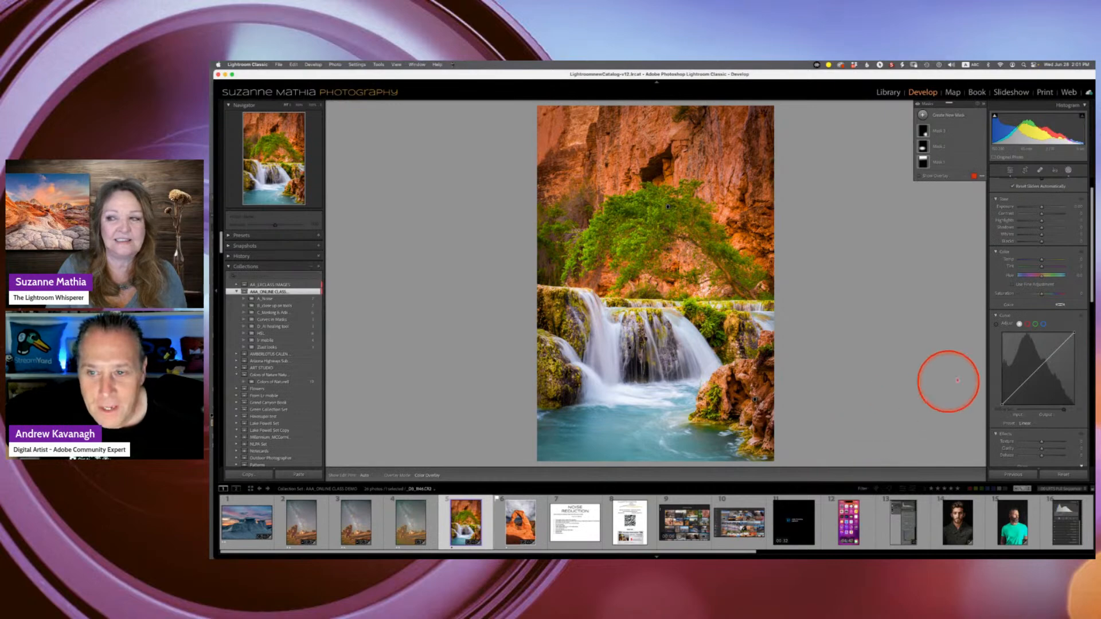
pyautogui.press('super+Tab')
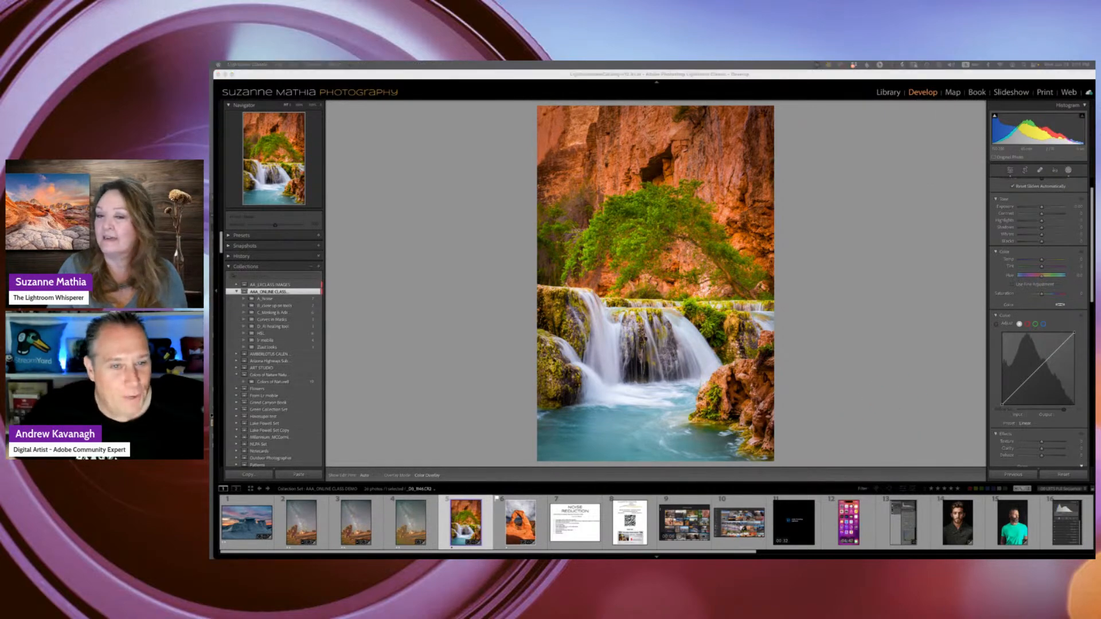